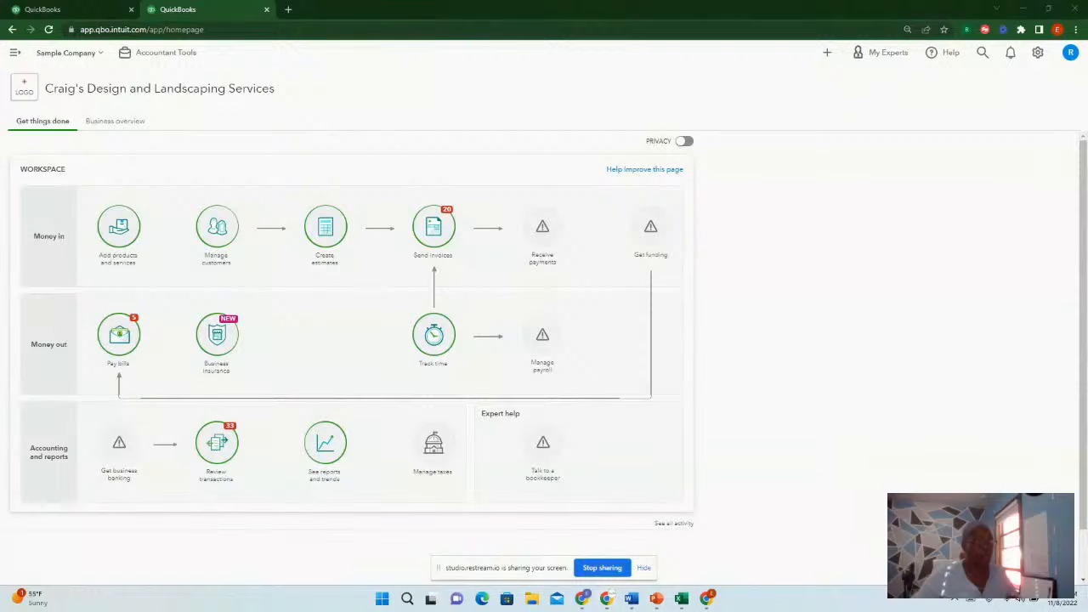
key(alt+Tab)
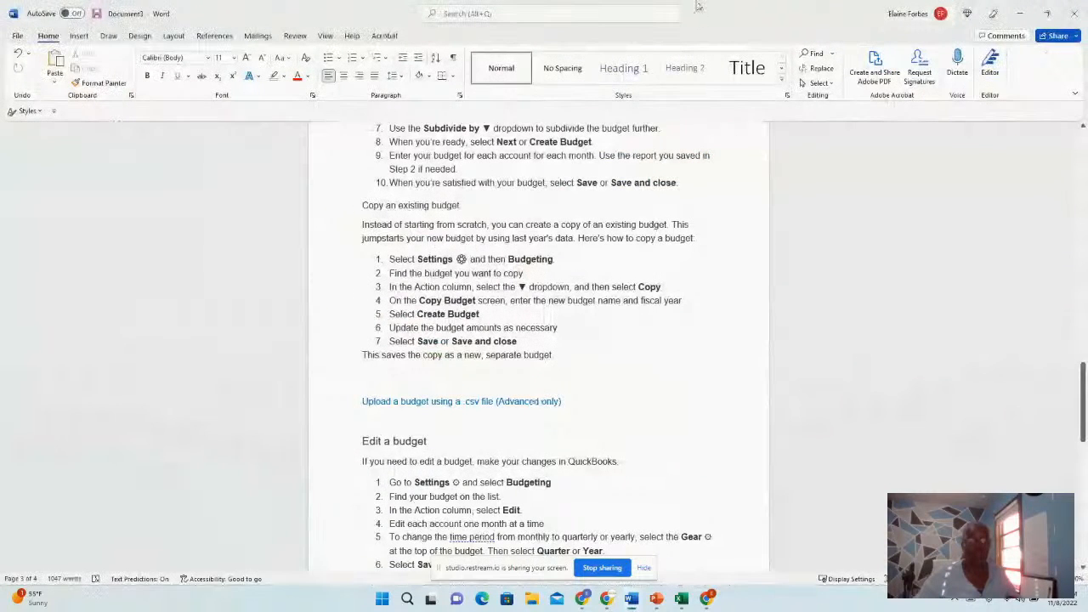
drag(731, 13, 1087, 21)
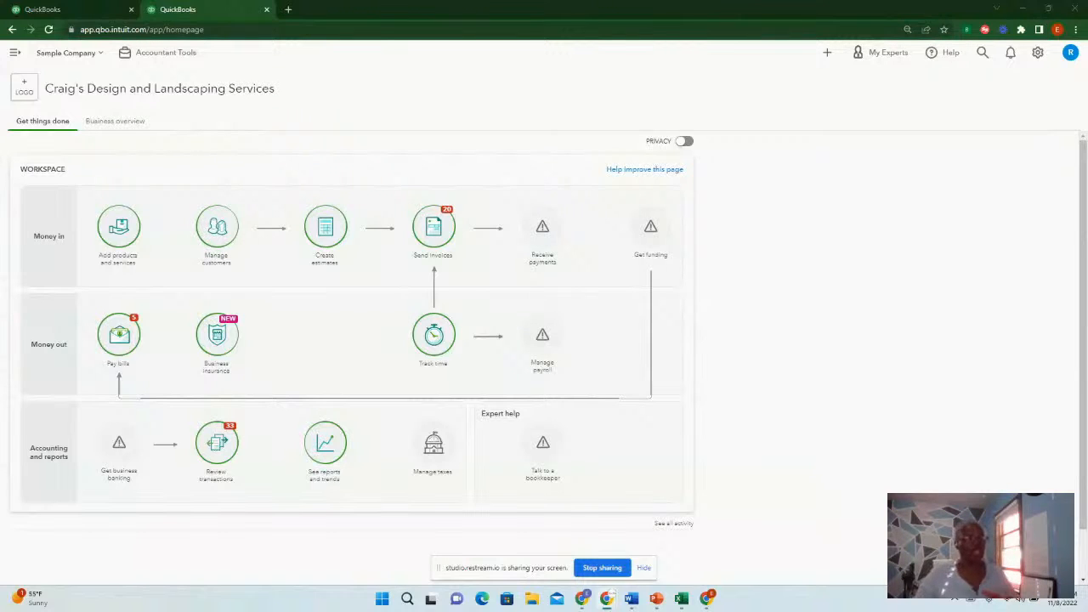
Open the Profit and Loss report from the Reports page
click(11, 55)
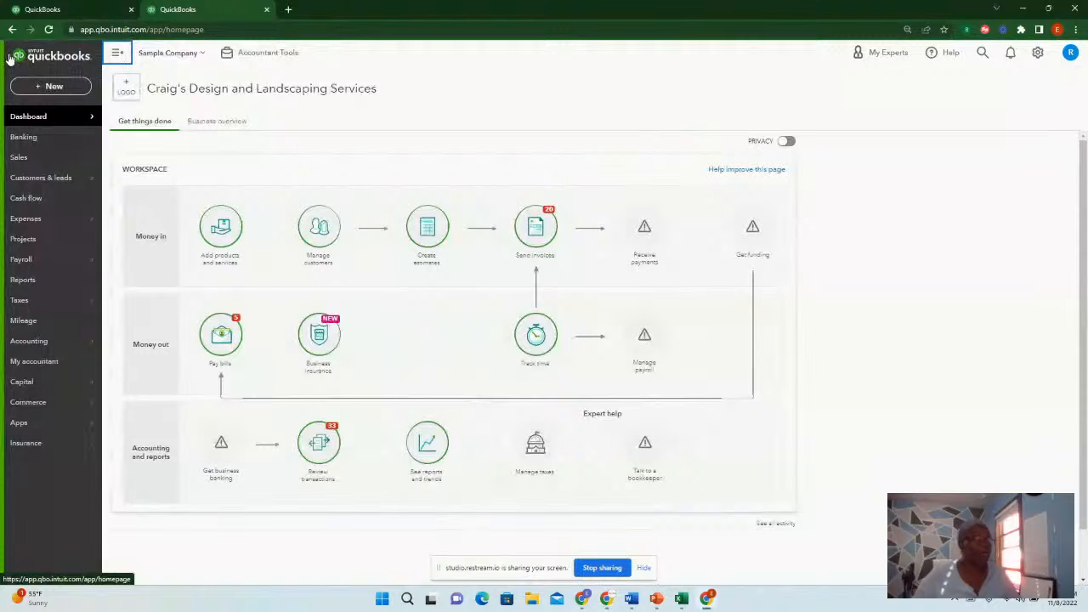
click(25, 285)
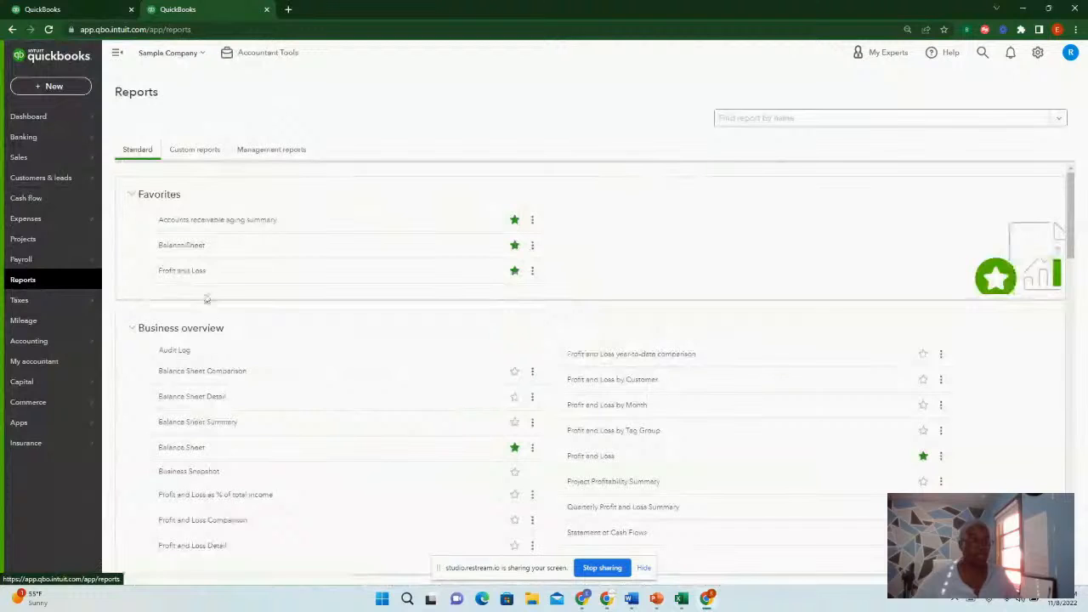
click(185, 274)
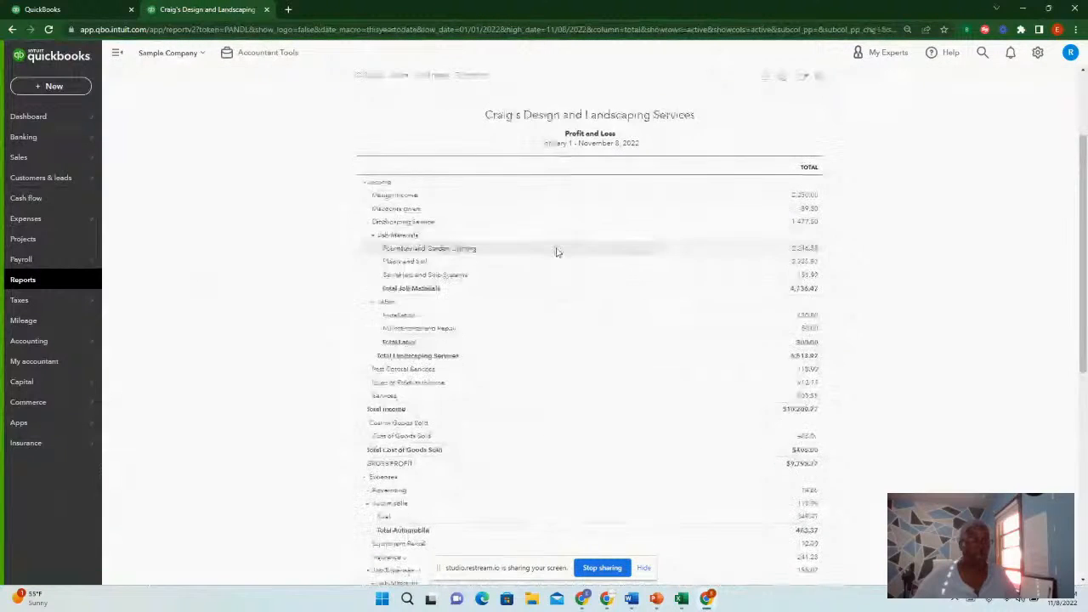
scroll(557, 252, down, 4)
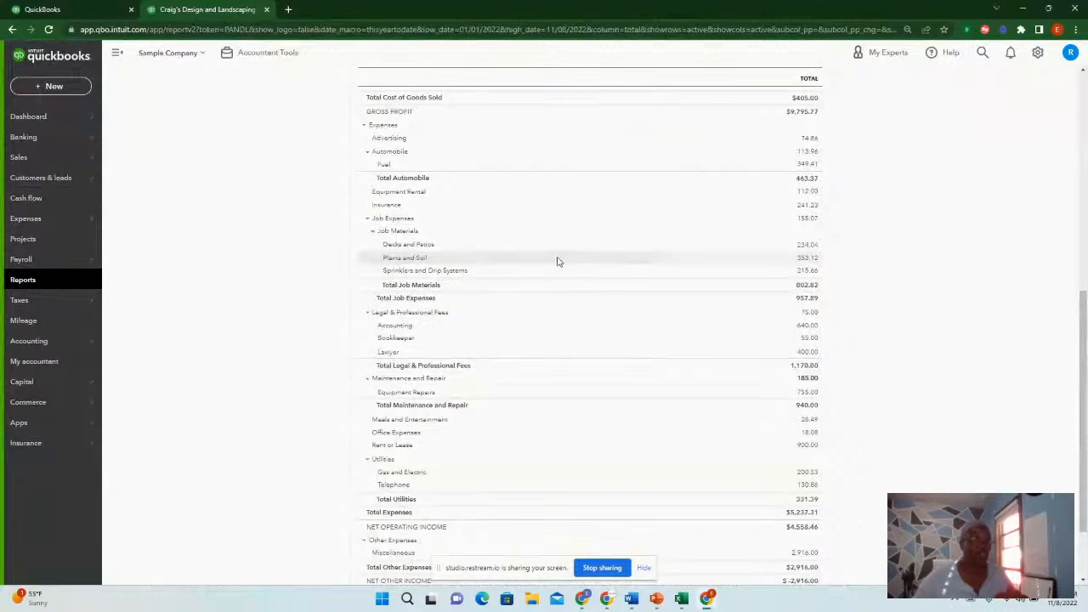
scroll(745, 252, up, 6)
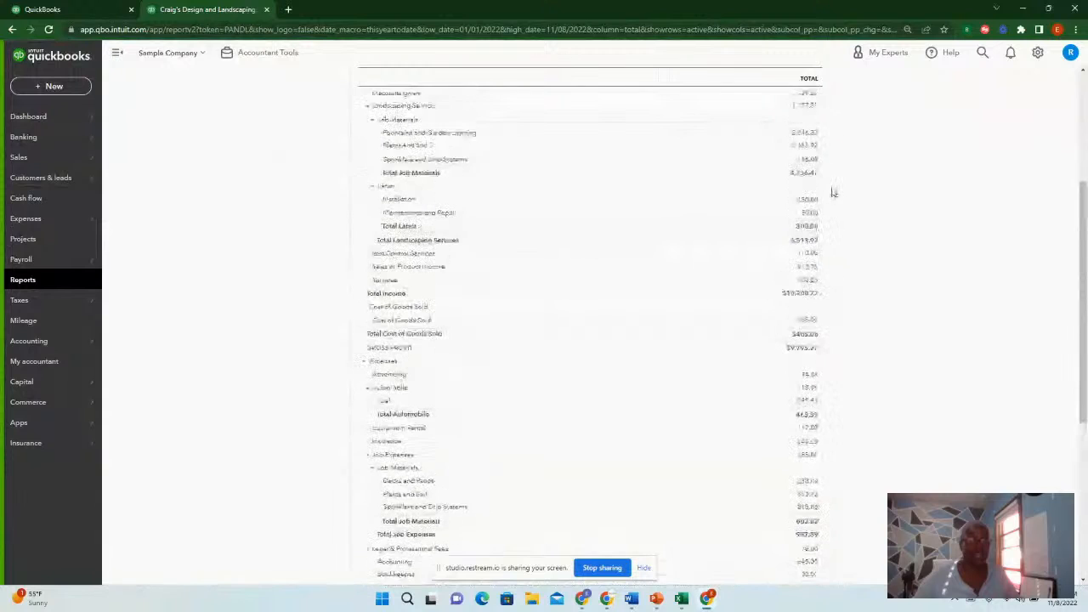
scroll(850, 183, down, 1)
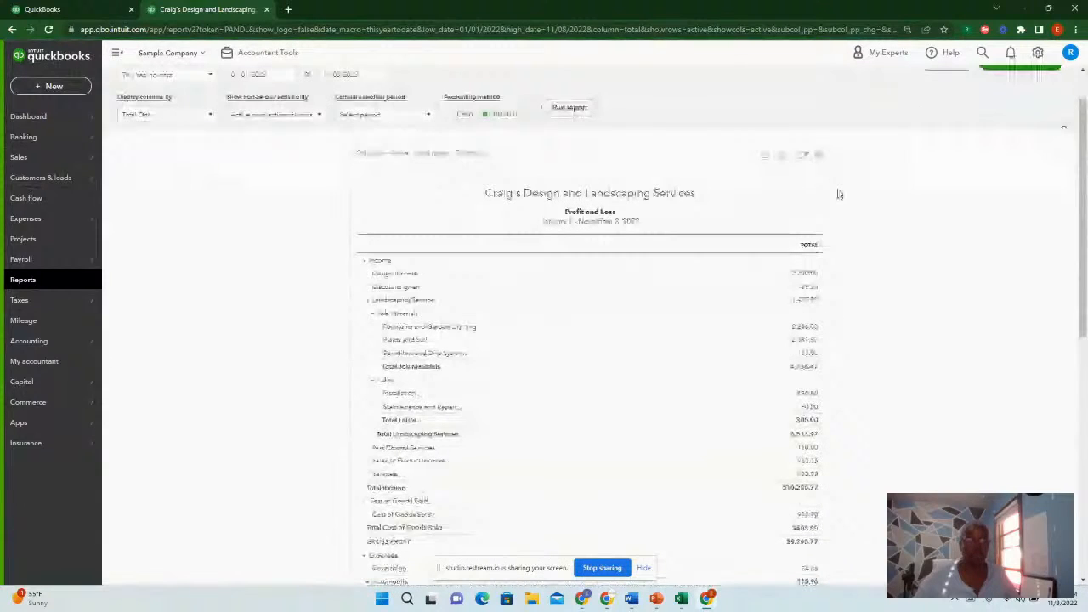
Open the report's export options and export the Profit and Loss report to PDF
click(805, 157)
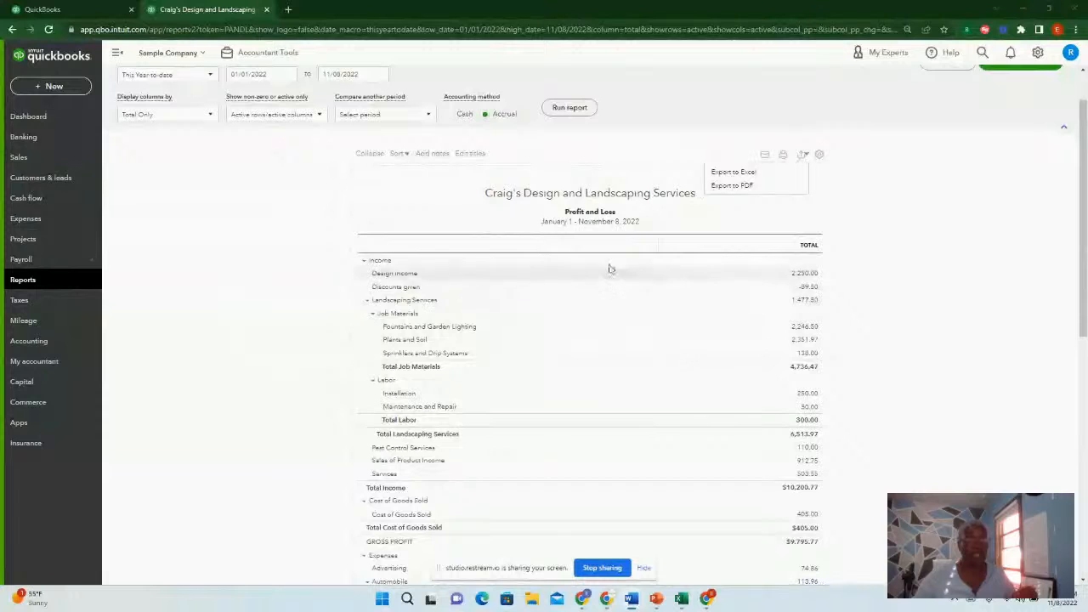
scroll(610, 267, down, 2)
scroll(609, 267, down, 2)
scroll(609, 267, up, 4)
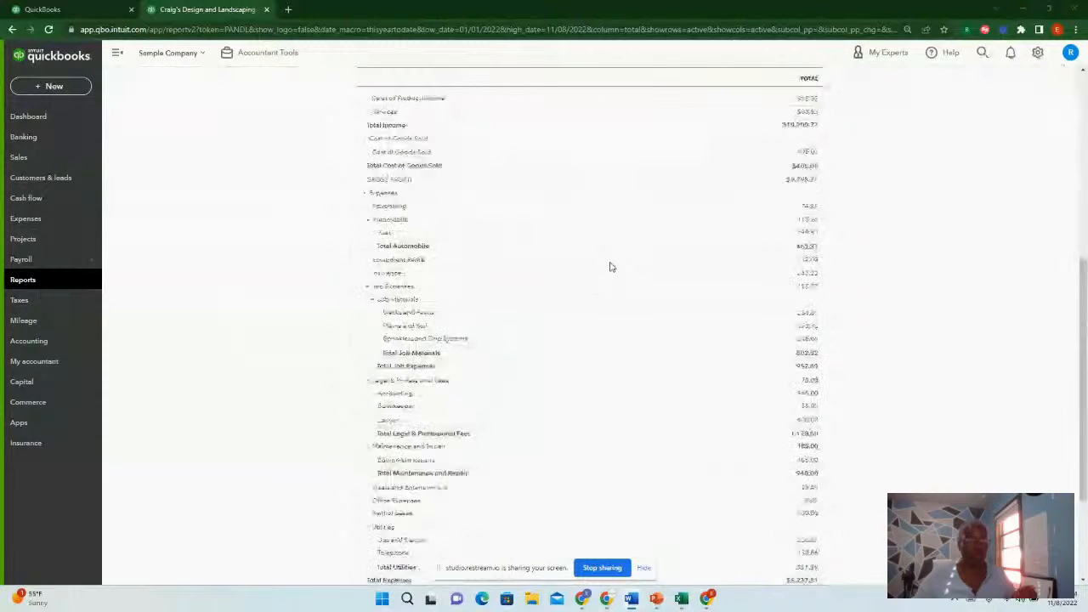
scroll(643, 315, up, 1)
scroll(660, 335, down, 4)
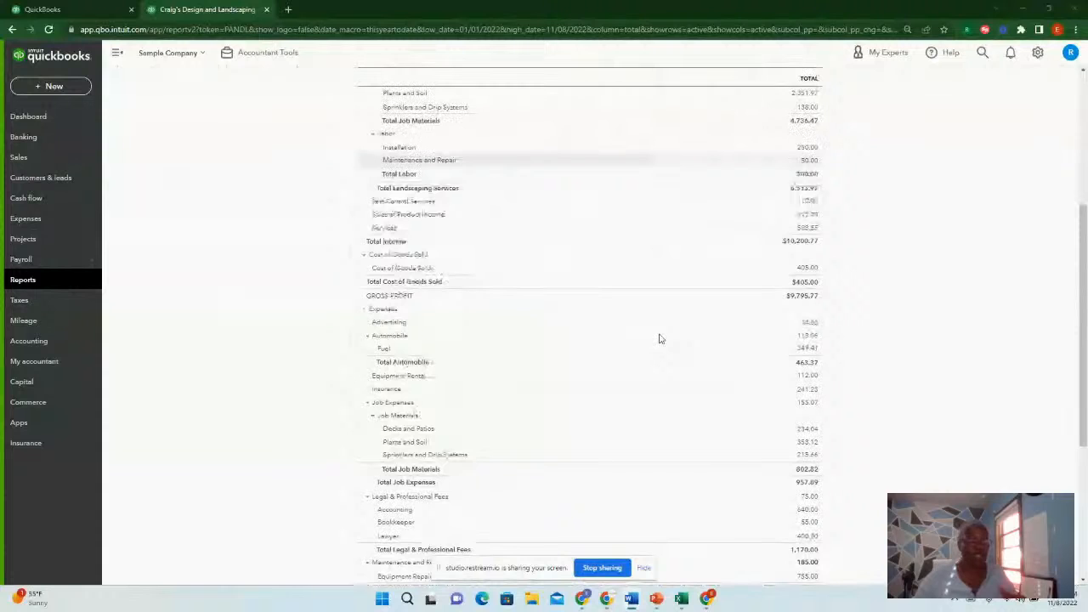
scroll(696, 319, up, 3)
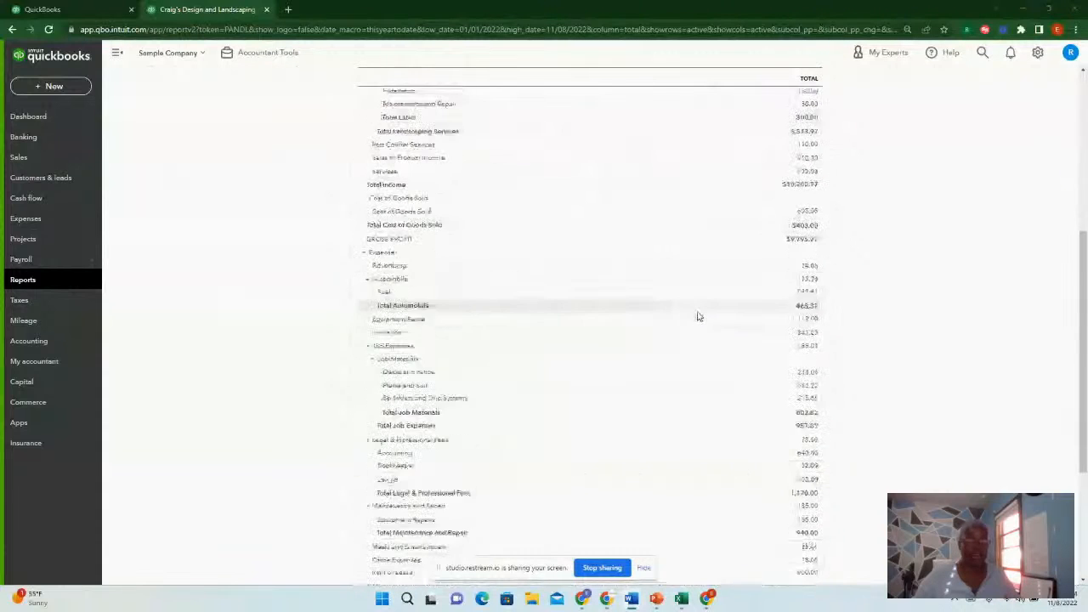
scroll(689, 251, up, 1)
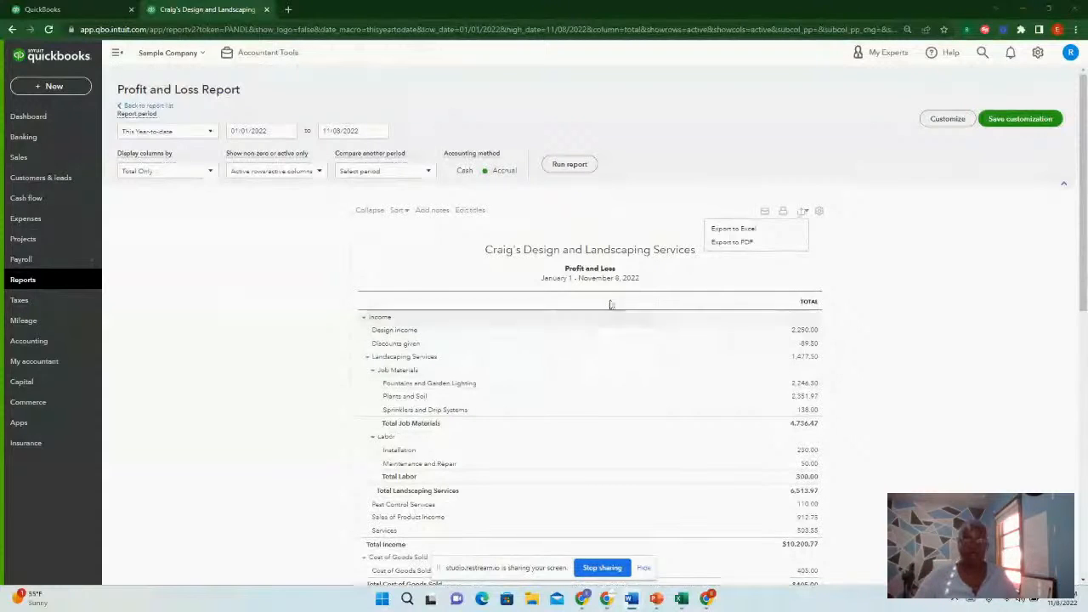
click(731, 243)
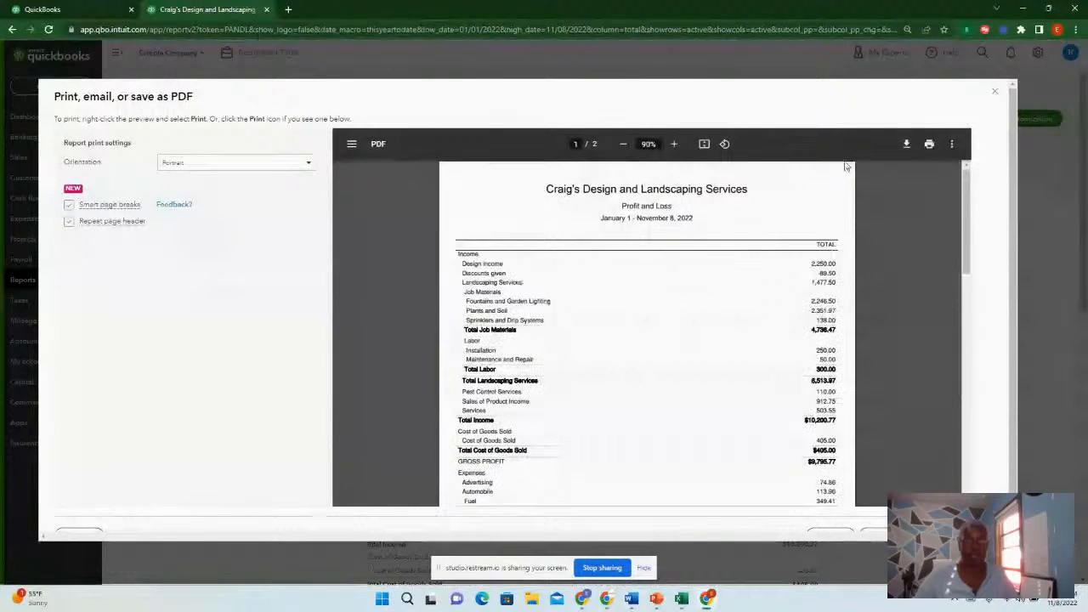
scroll(791, 301, down, 5)
scroll(791, 301, up, 5)
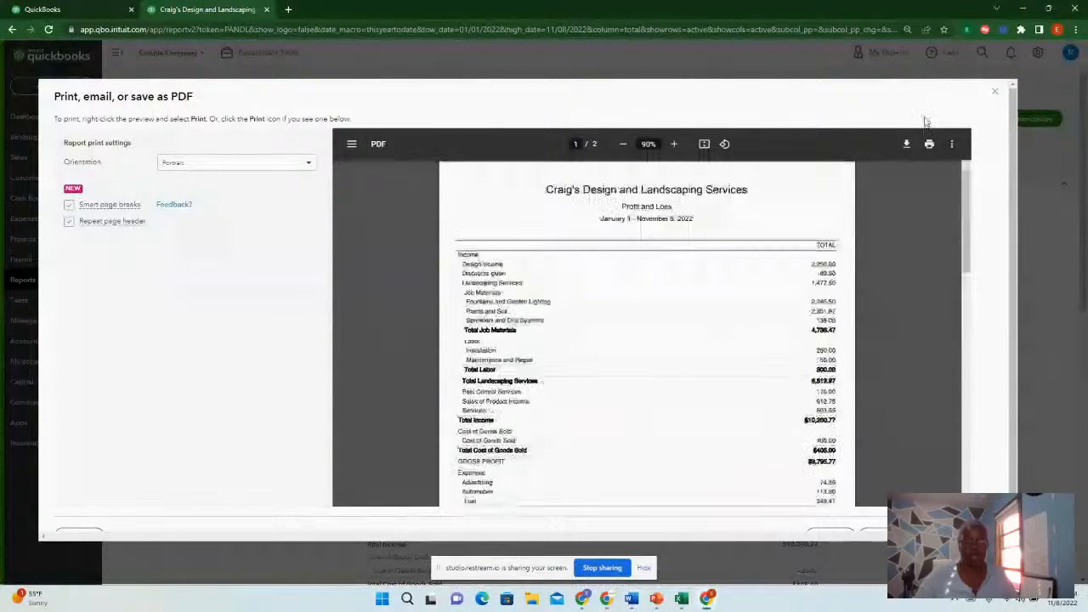
Download the PDF and save it as Profit and Loss in the Business Startup folder
click(906, 145)
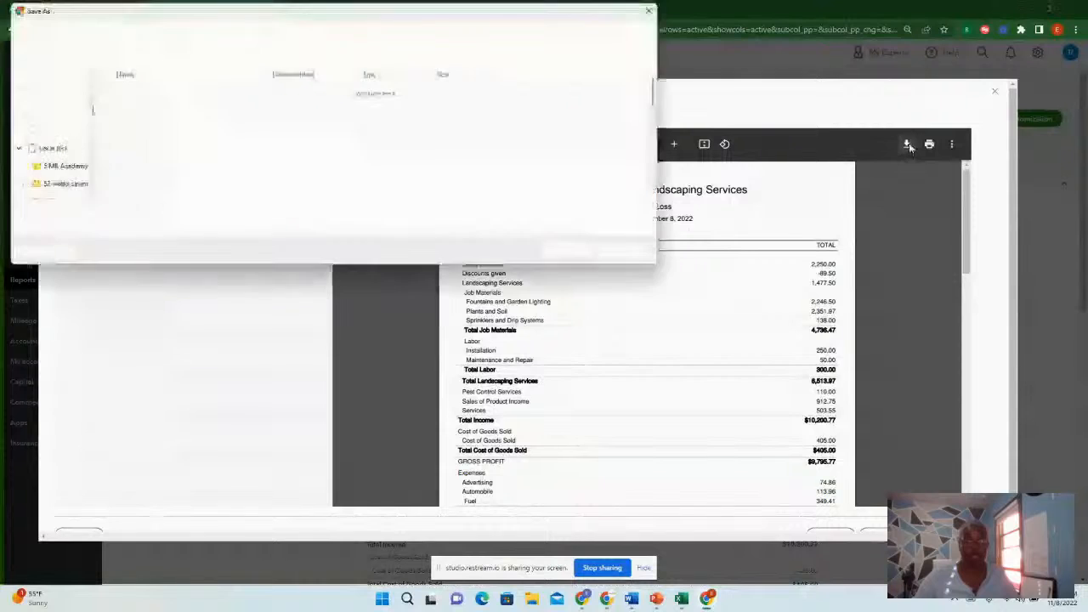
scroll(119, 140, down, 5)
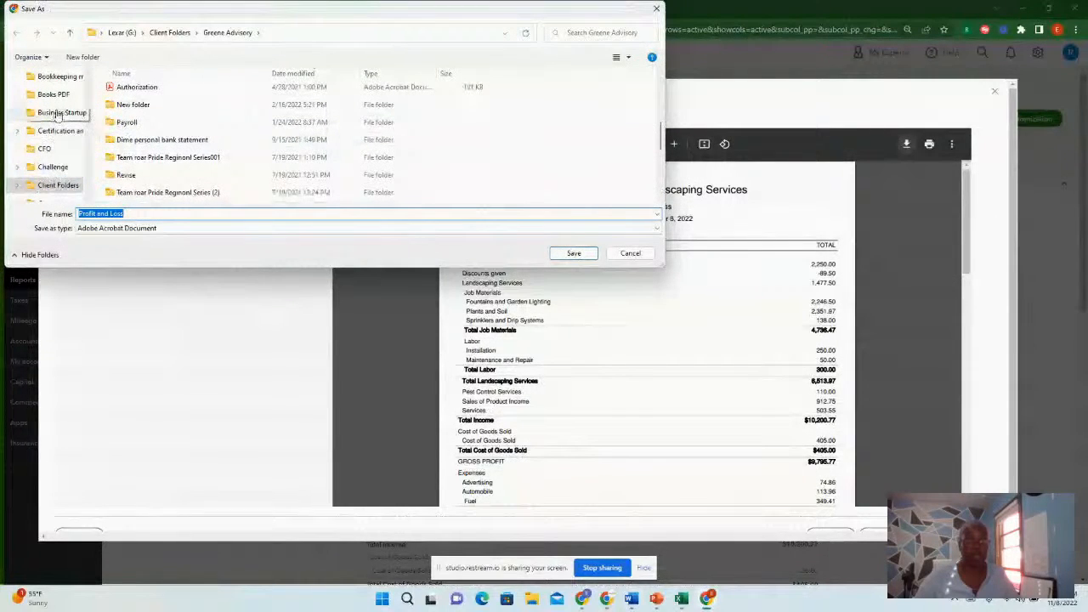
click(57, 113)
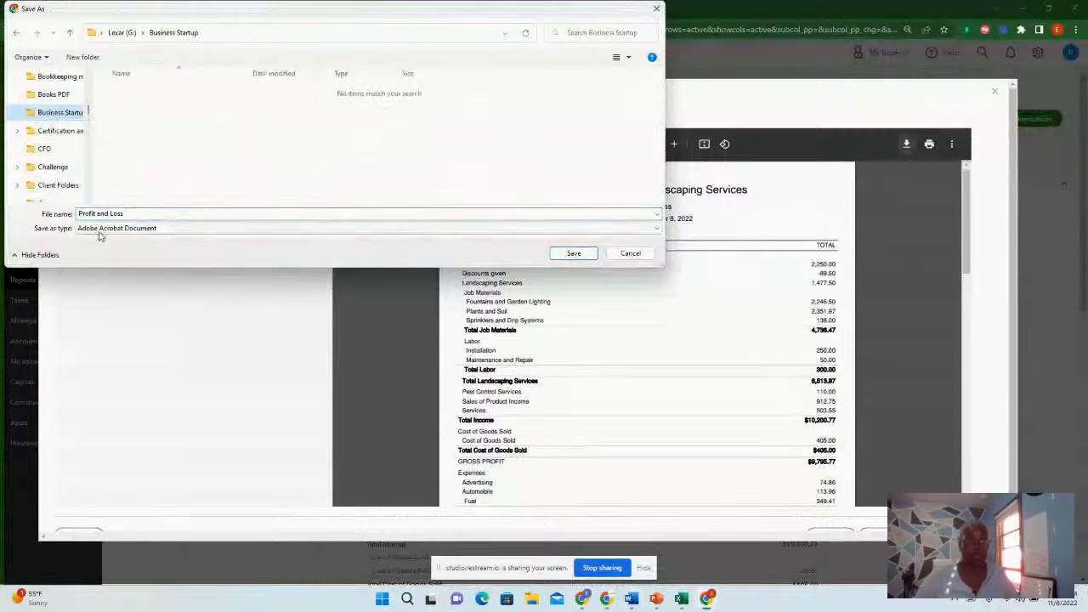
scroll(64, 102, up, 4)
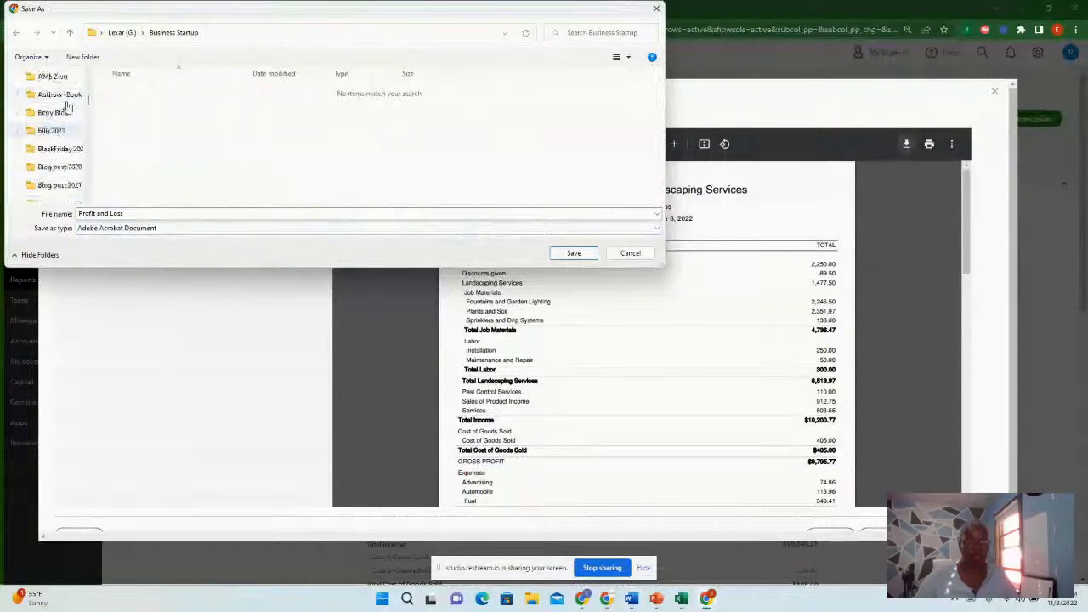
scroll(68, 105, down, 3)
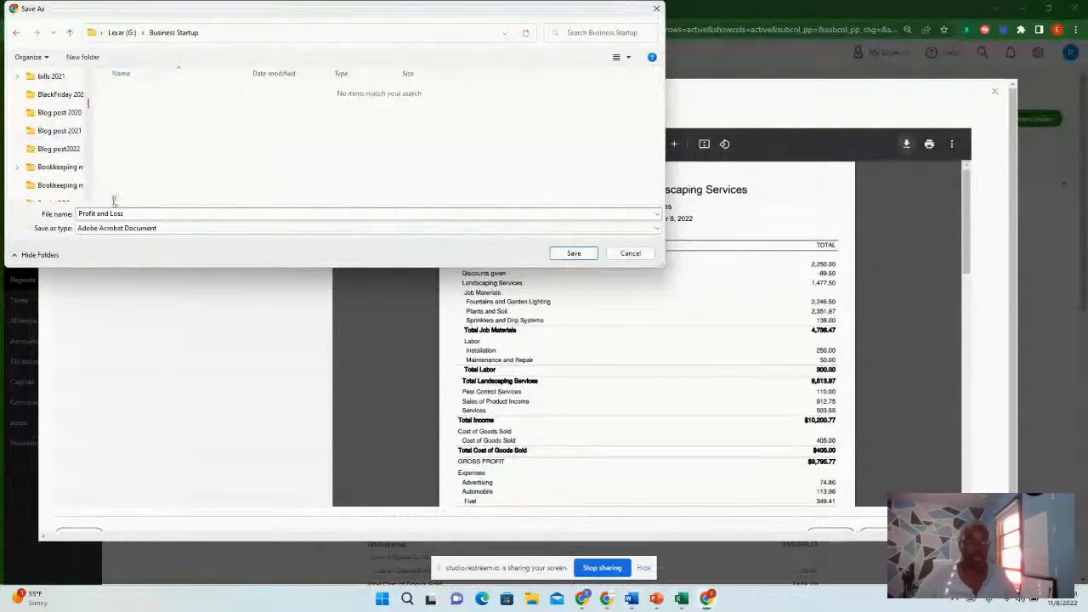
click(573, 254)
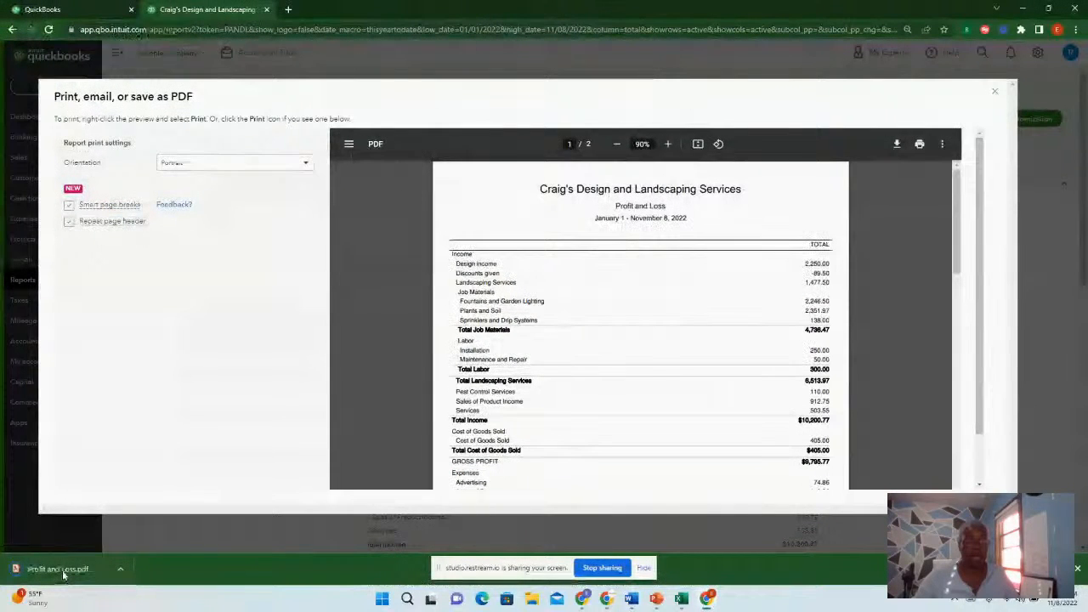
Open the saved Profit and Loss PDF and review its pages
click(63, 574)
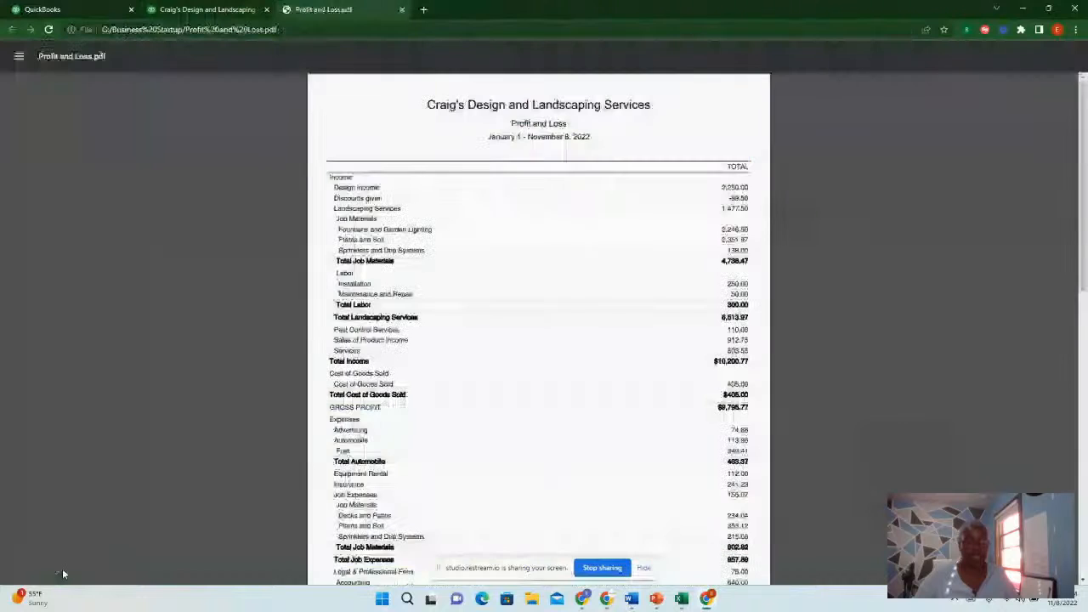
scroll(566, 308, down, 3)
scroll(565, 311, down, 5)
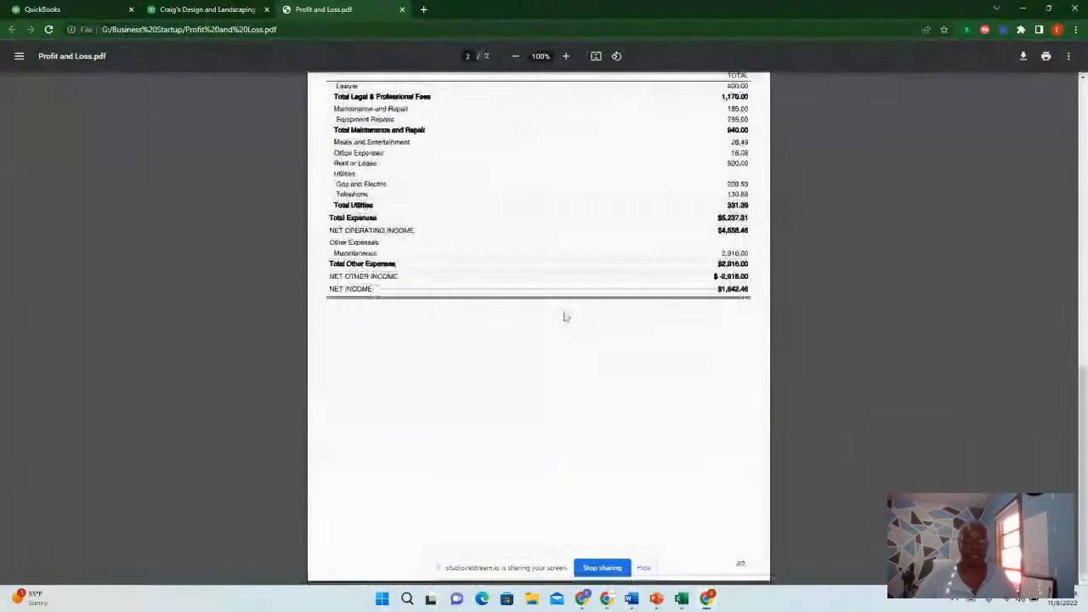
scroll(442, 137, up, 1)
scroll(442, 138, up, 1)
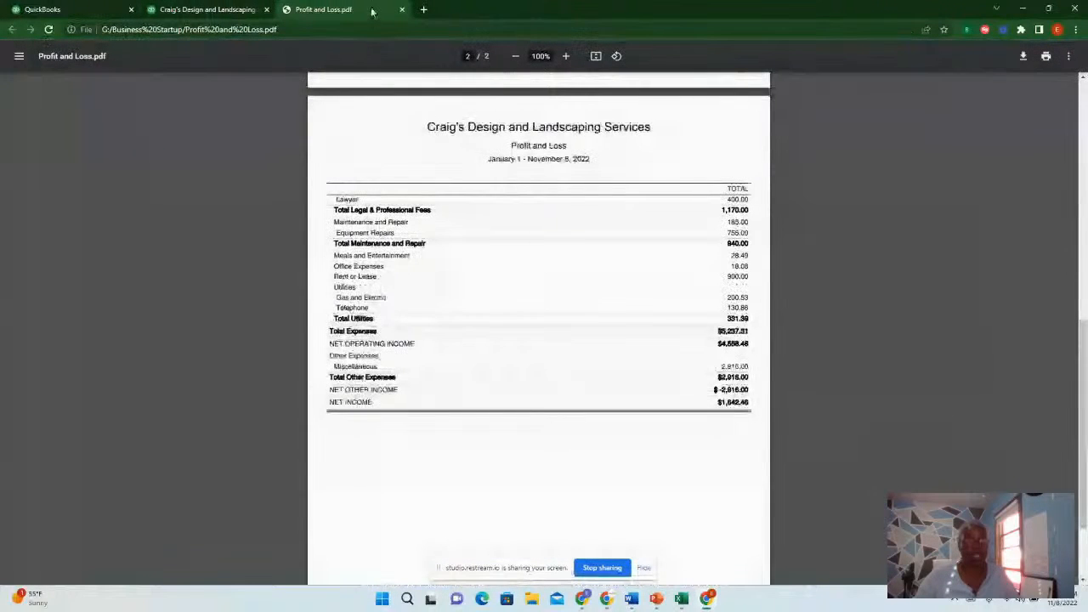
scroll(608, 338, up, 7)
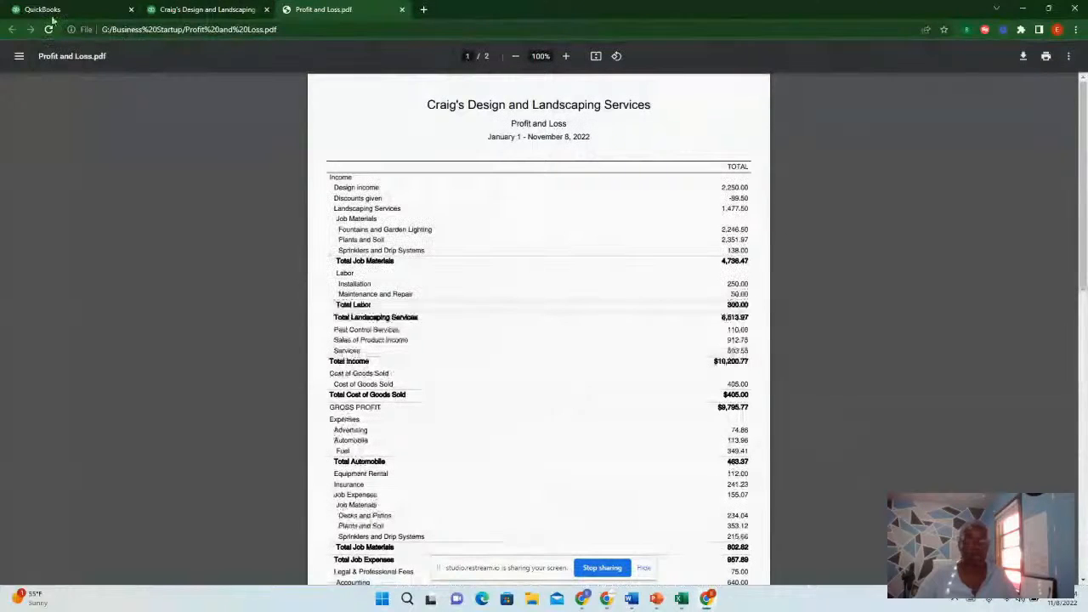
Return to the report tab and close the PDF preview dialog
click(204, 10)
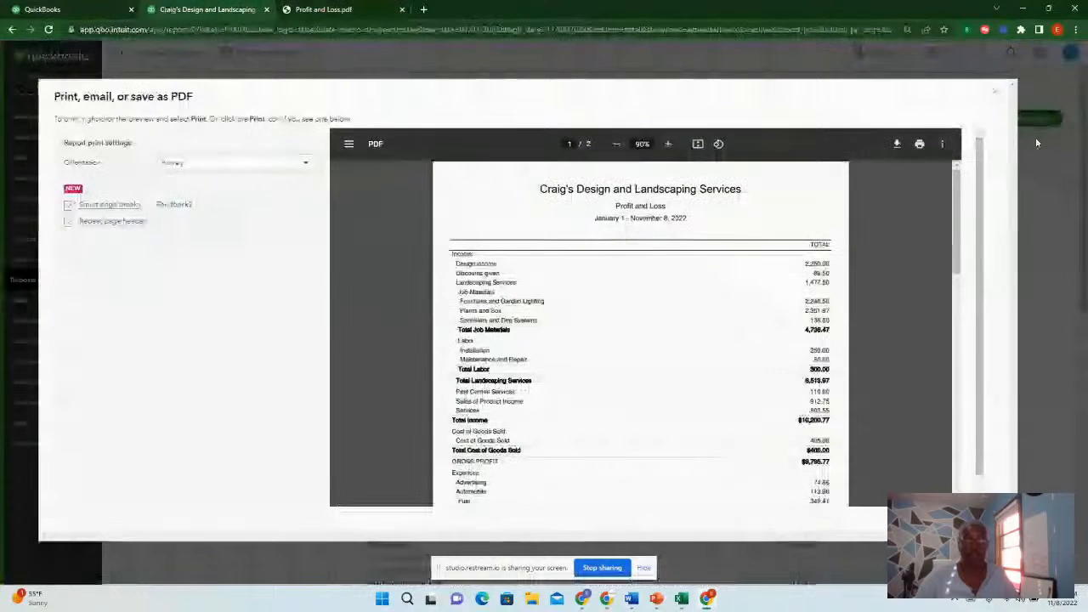
click(996, 91)
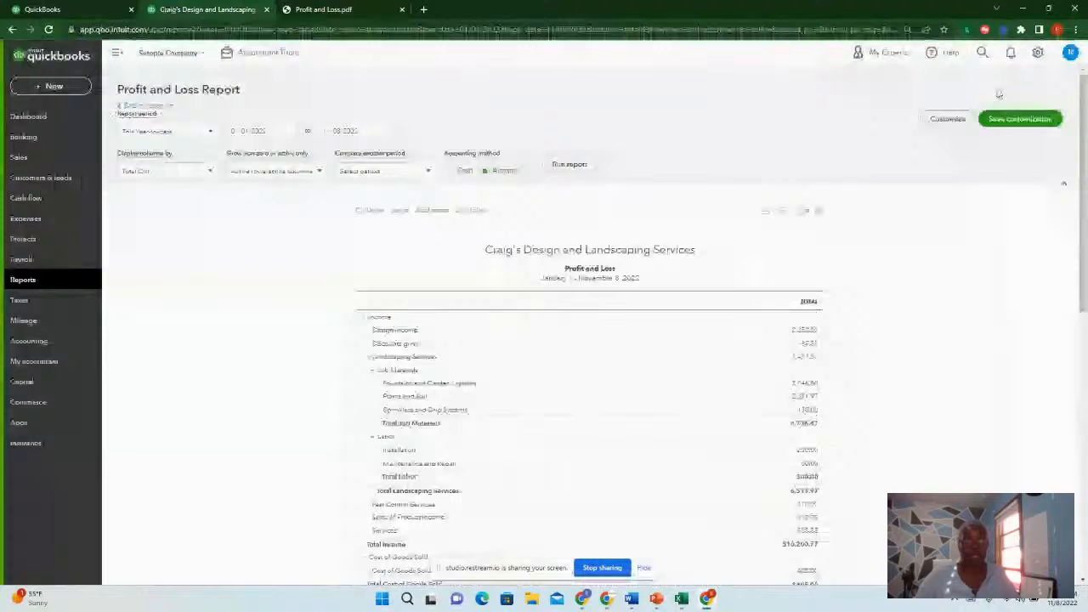
Review both pages of the Profit and Loss PDF again, then return to the report tab
click(340, 9)
scroll(641, 397, down, 2)
scroll(641, 397, down, 5)
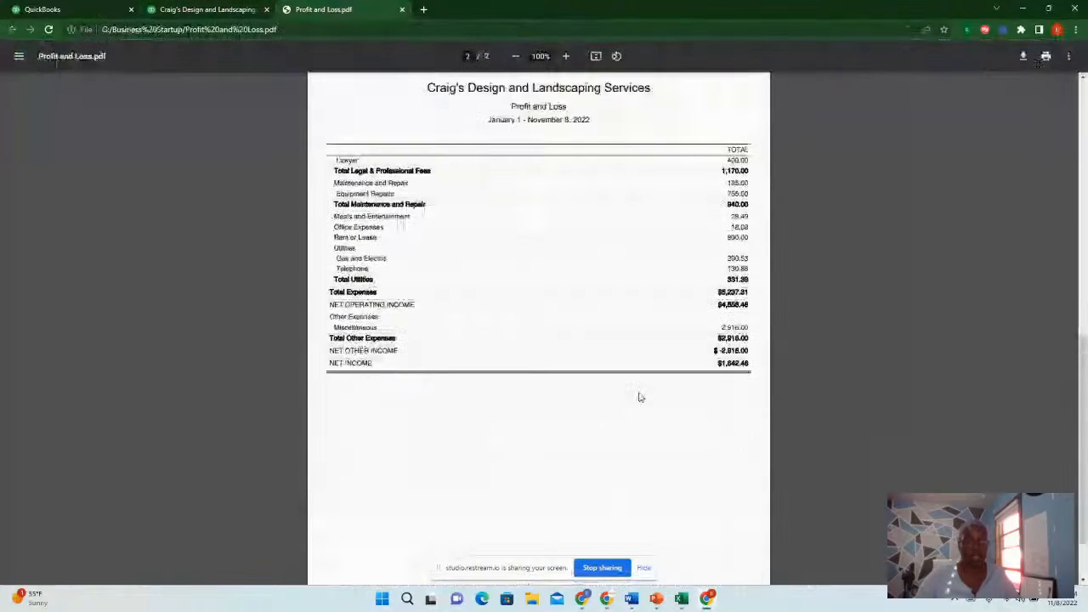
scroll(638, 391, up, 4)
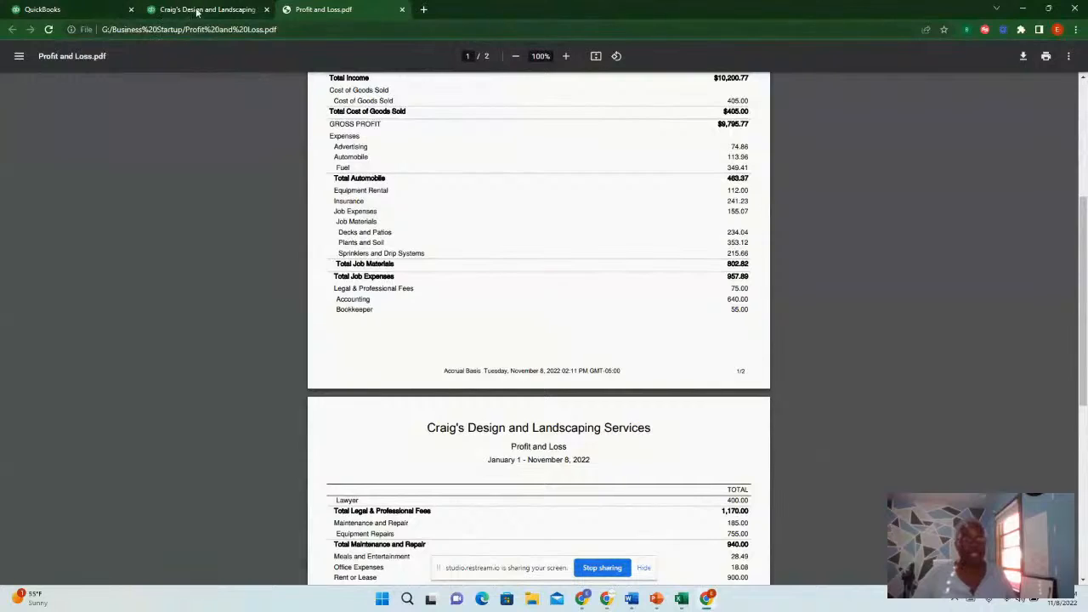
click(196, 11)
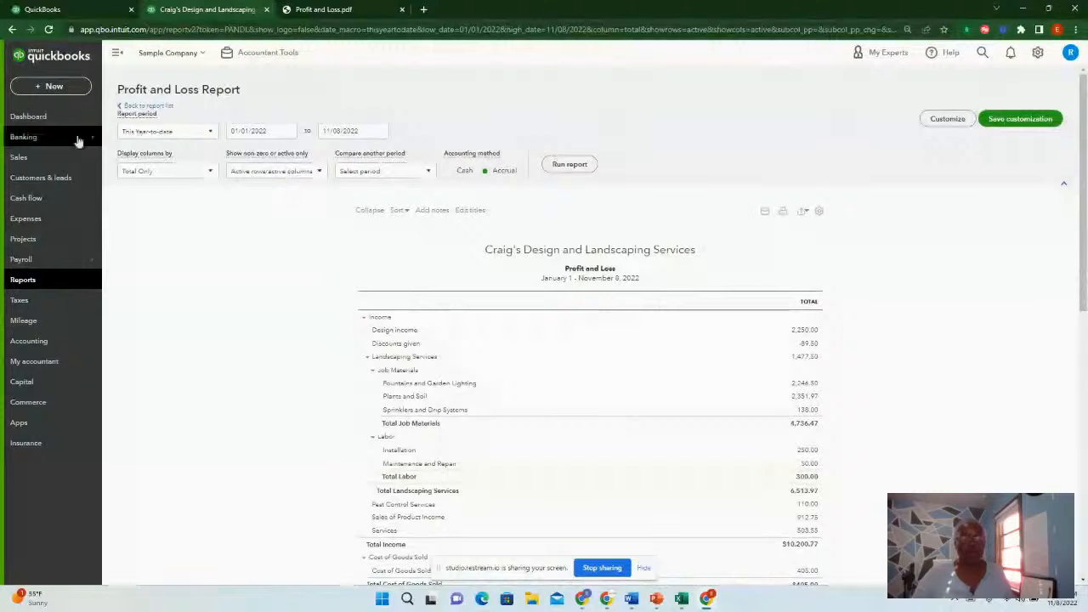
Go to Budgeting from the company settings and start adding a new budget
click(31, 116)
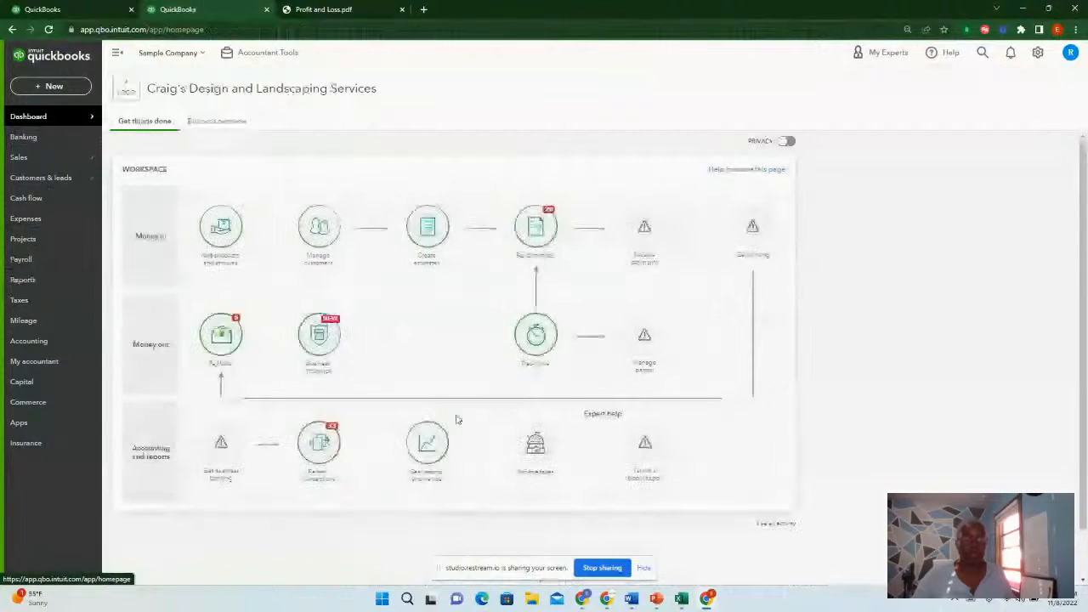
click(1038, 54)
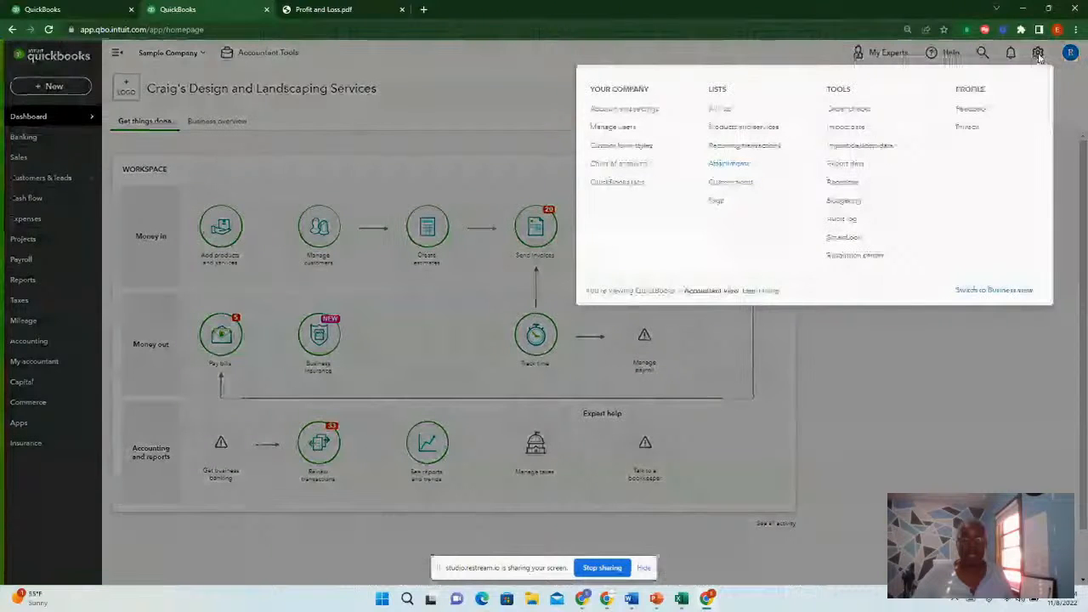
click(843, 202)
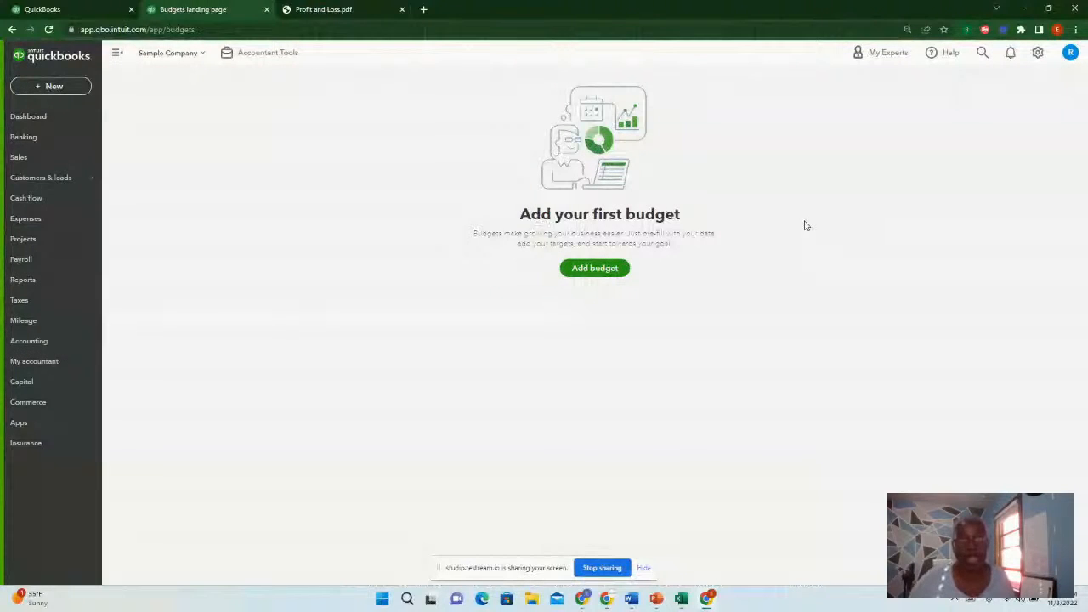
click(594, 268)
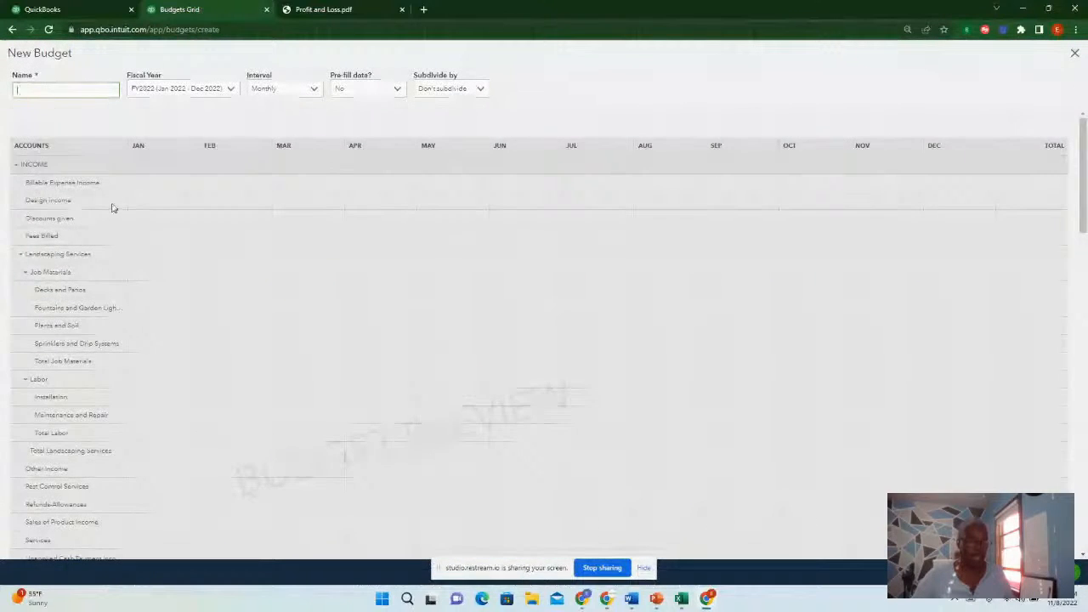
scroll(114, 255, down, 2)
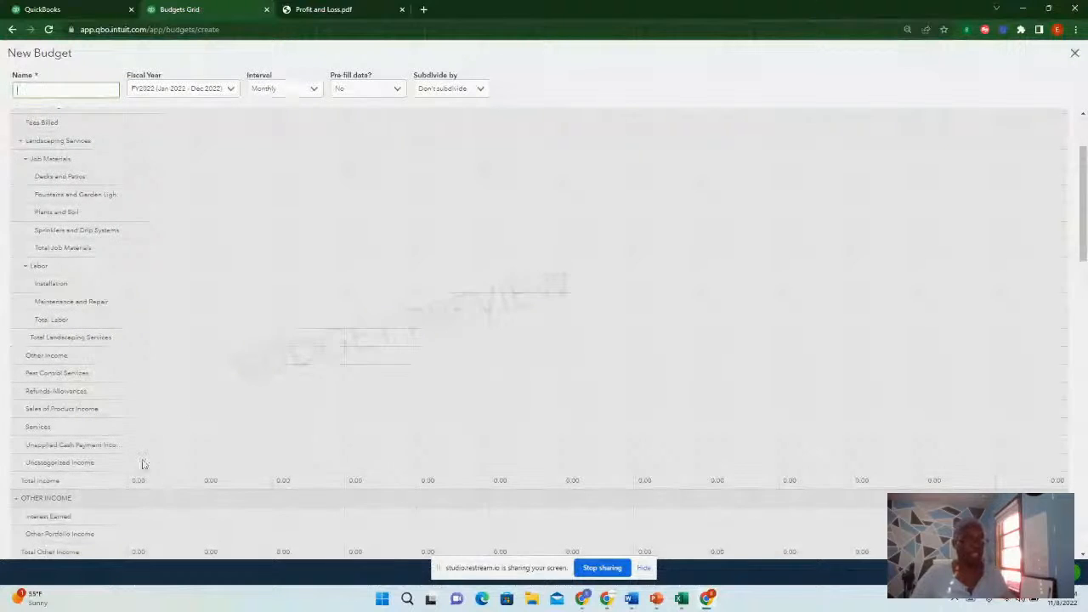
Scroll through the budget's account list and name the new budget Budget 2023
scroll(85, 345, down, 2)
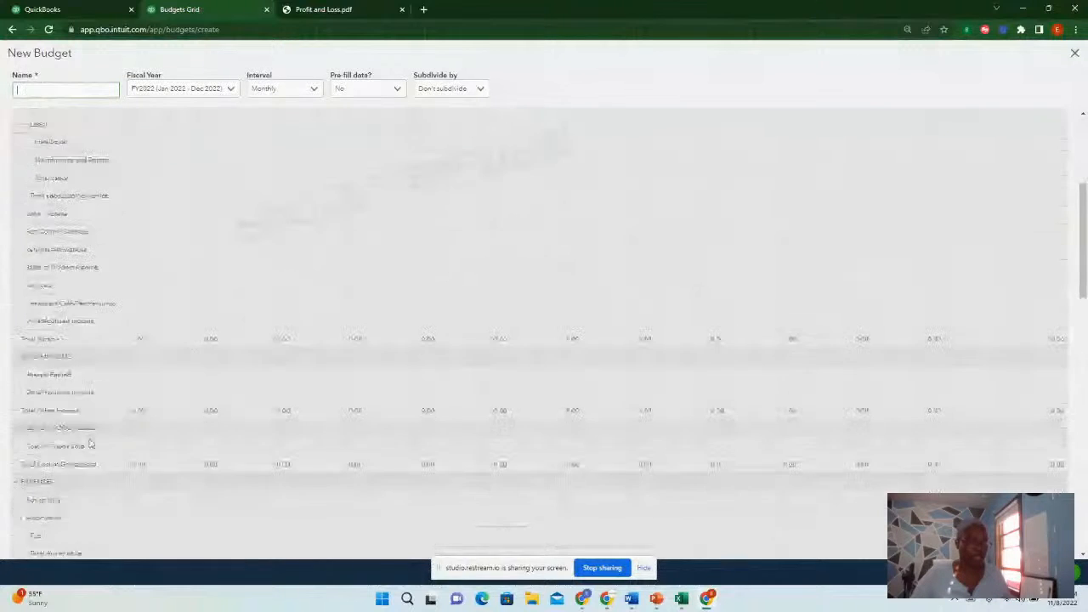
scroll(91, 444, down, 5)
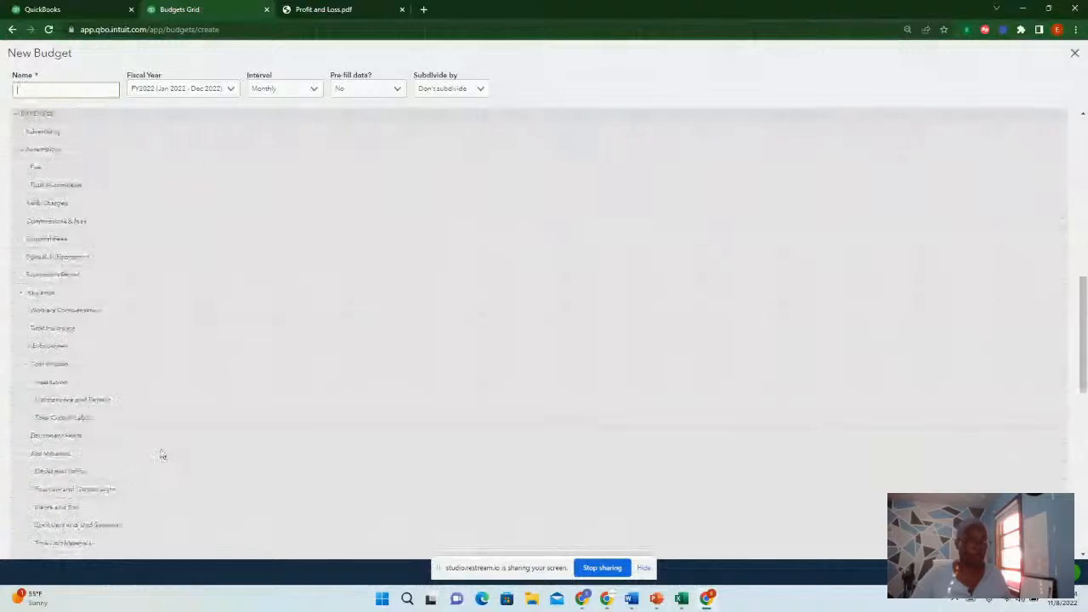
scroll(161, 455, down, 10)
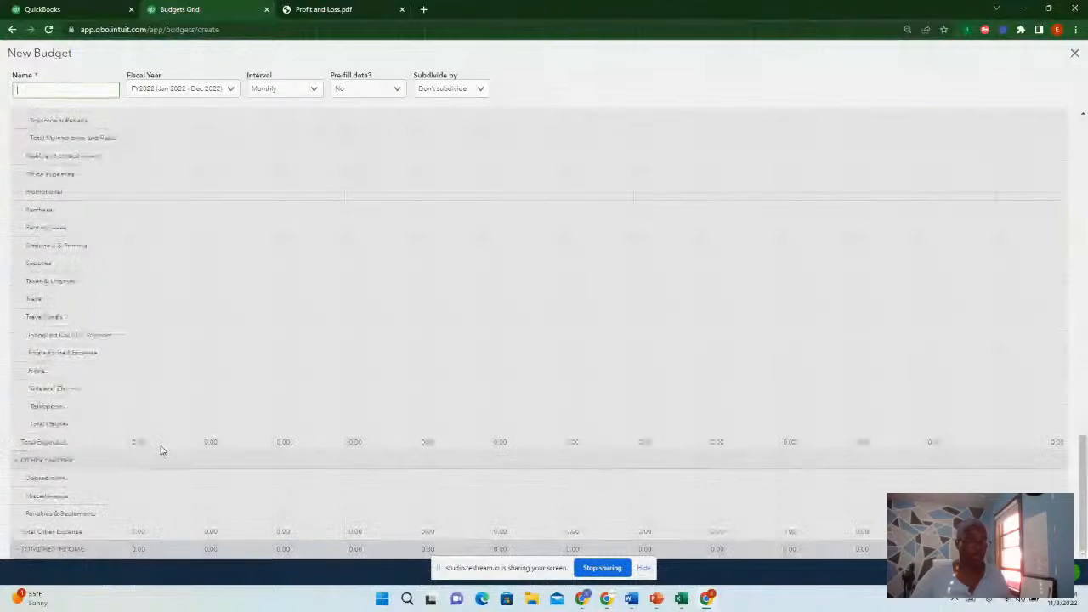
scroll(161, 450, up, 8)
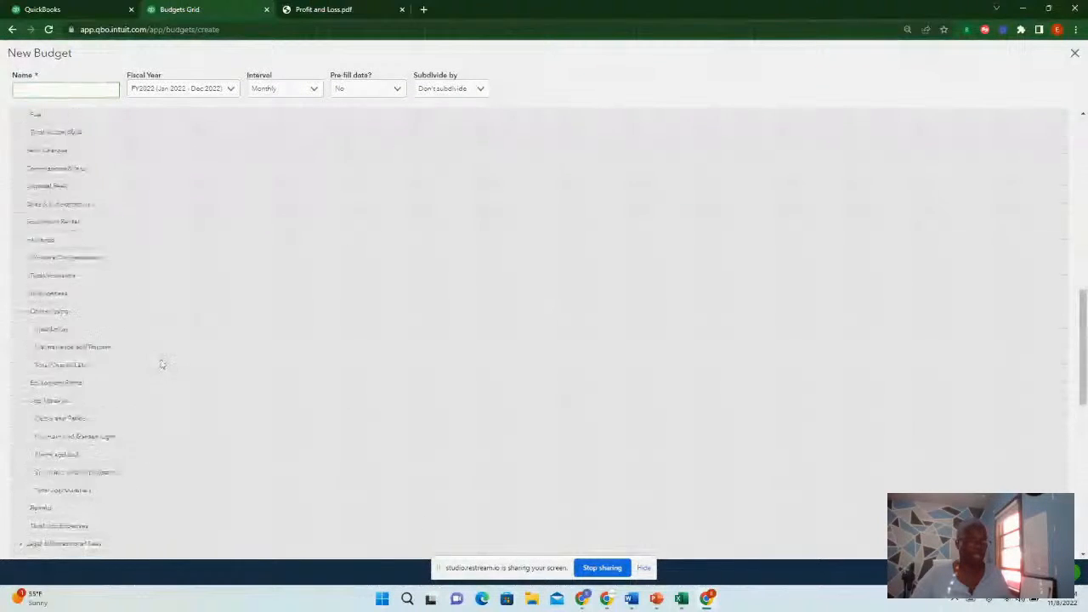
scroll(161, 364, up, 10)
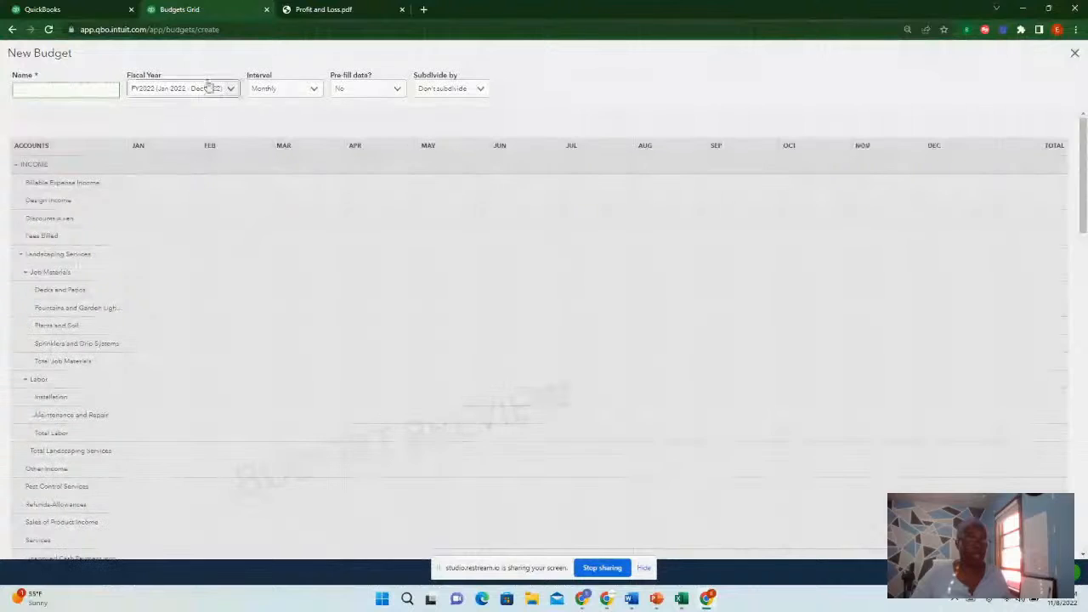
click(84, 90)
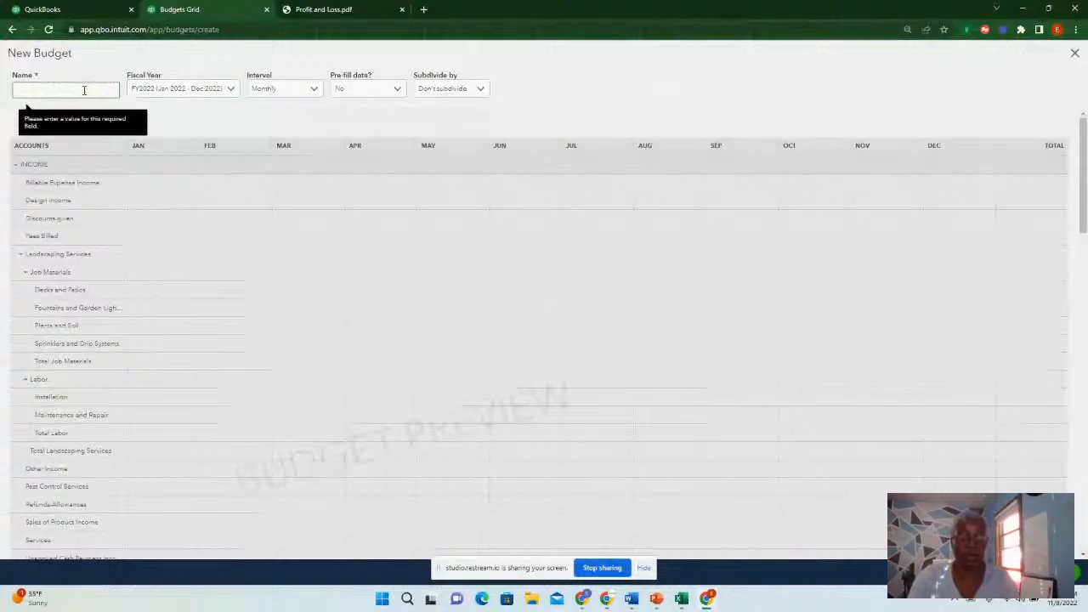
text(Budget 2023)
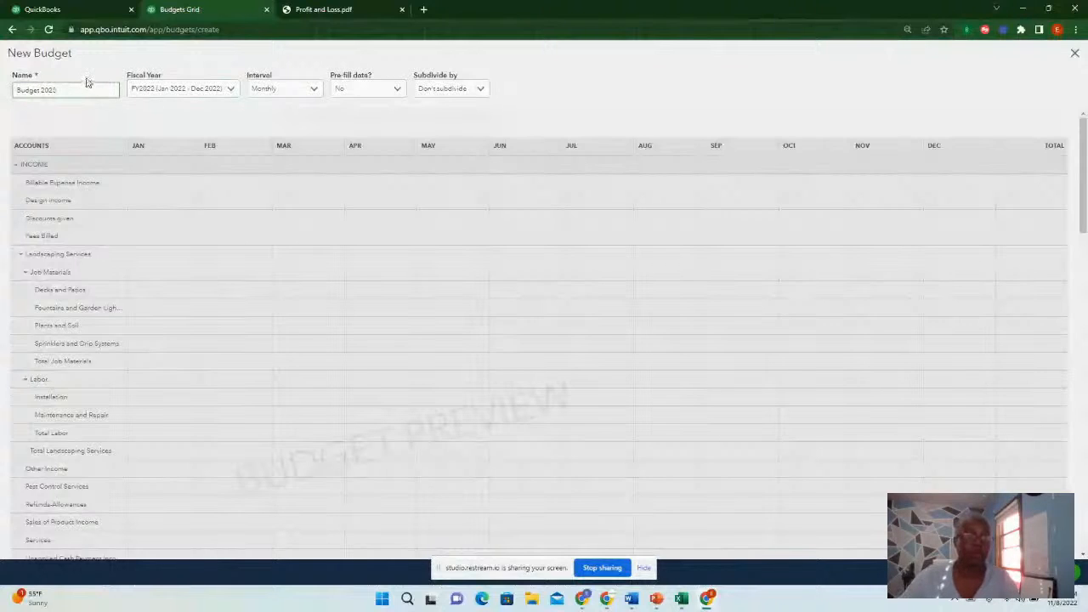
Set the budget's fiscal year to FY2023 (Jan 2023 - Dec 2023)
click(231, 90)
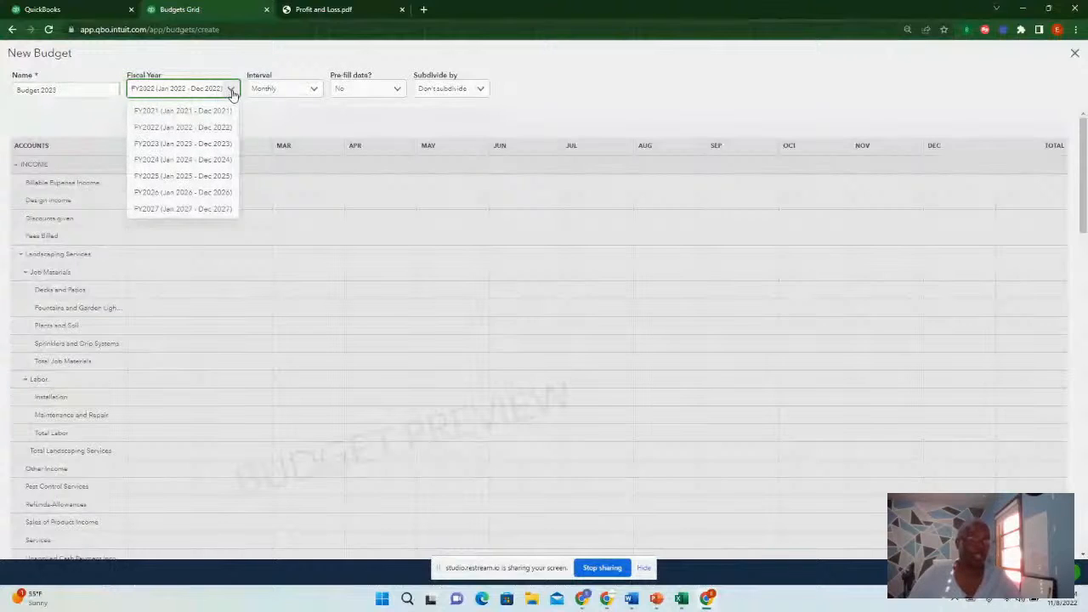
click(184, 129)
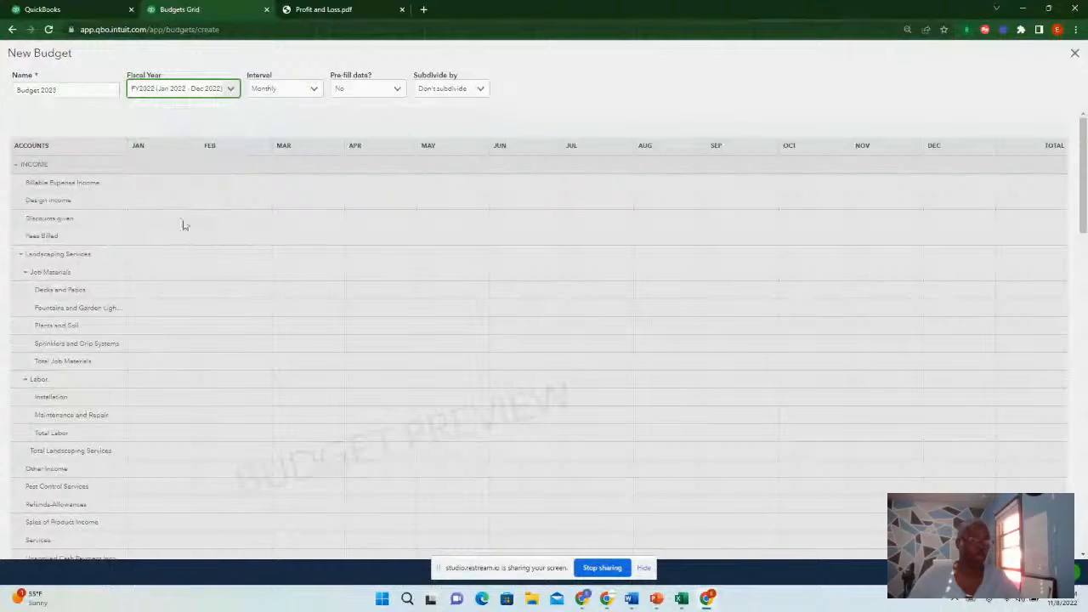
click(231, 91)
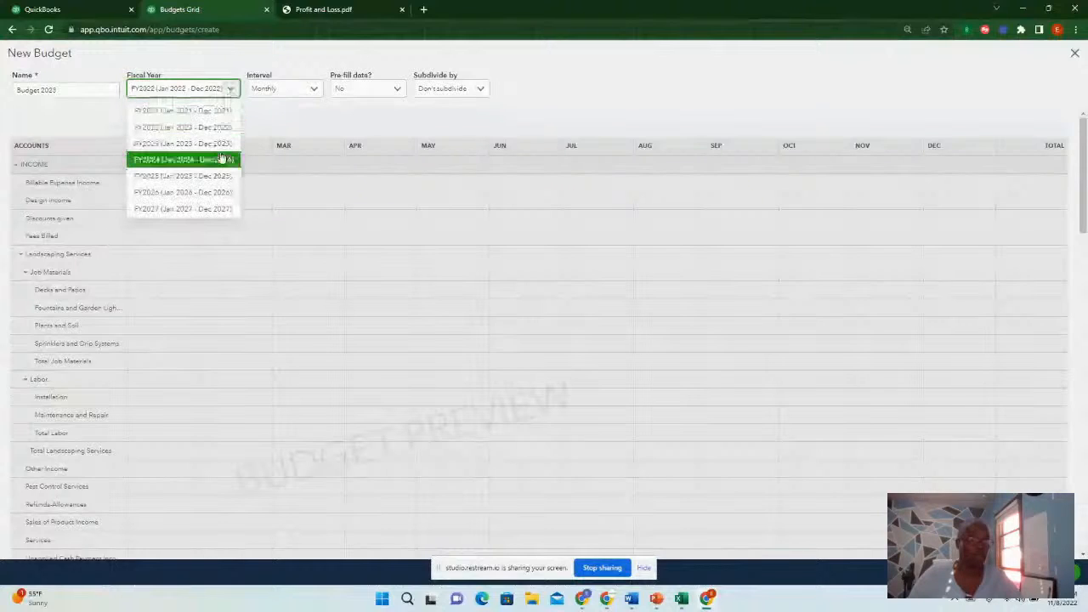
click(185, 143)
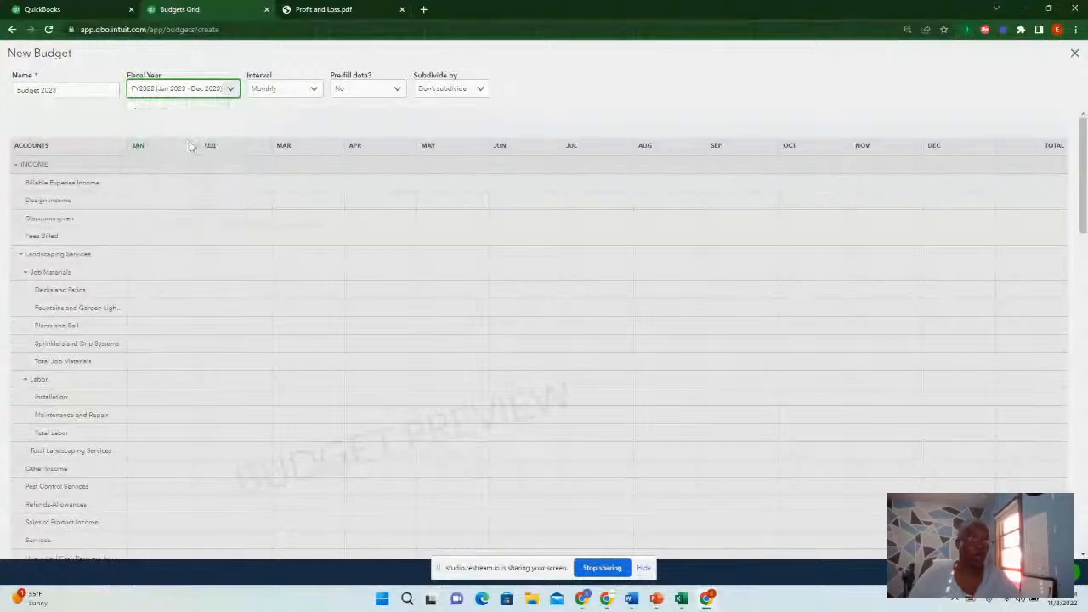
Switch the budget interval to Quarterly, then Yearly, and back to Monthly to compare the grid layouts
click(315, 91)
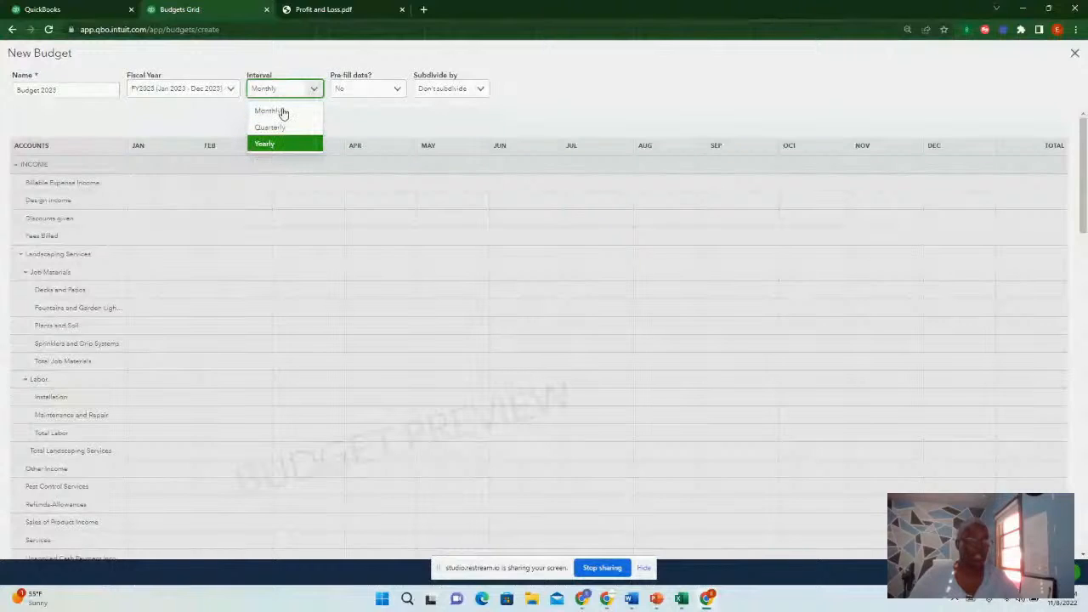
click(284, 113)
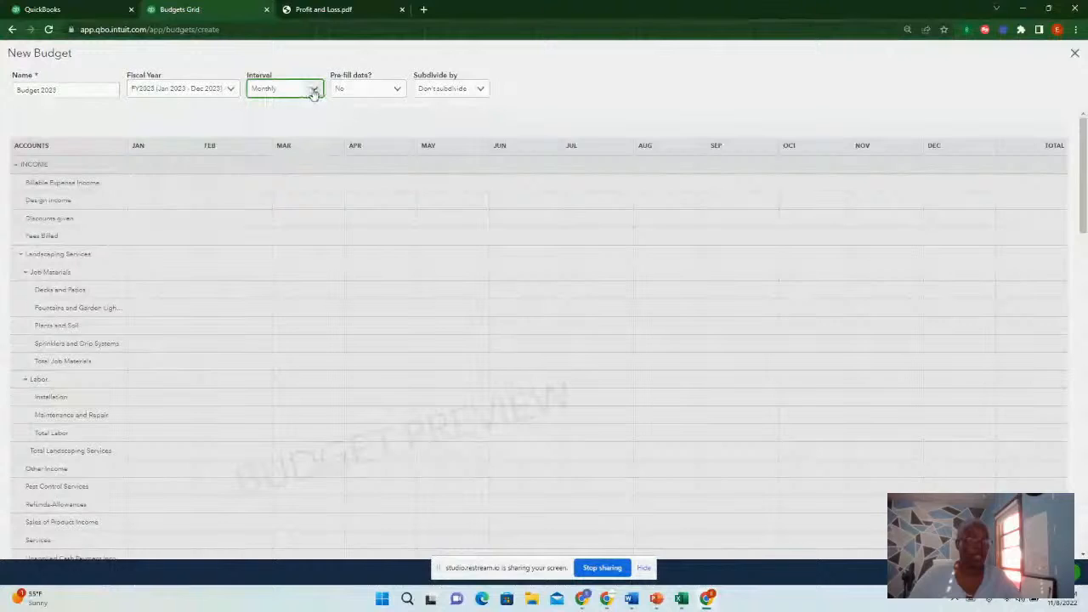
click(313, 91)
click(285, 128)
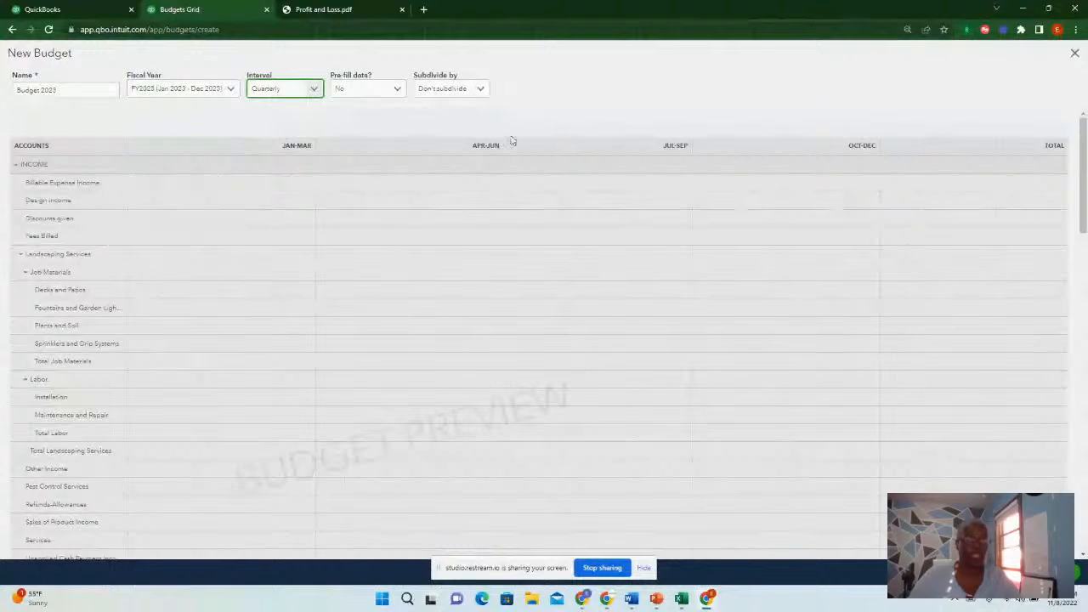
click(313, 88)
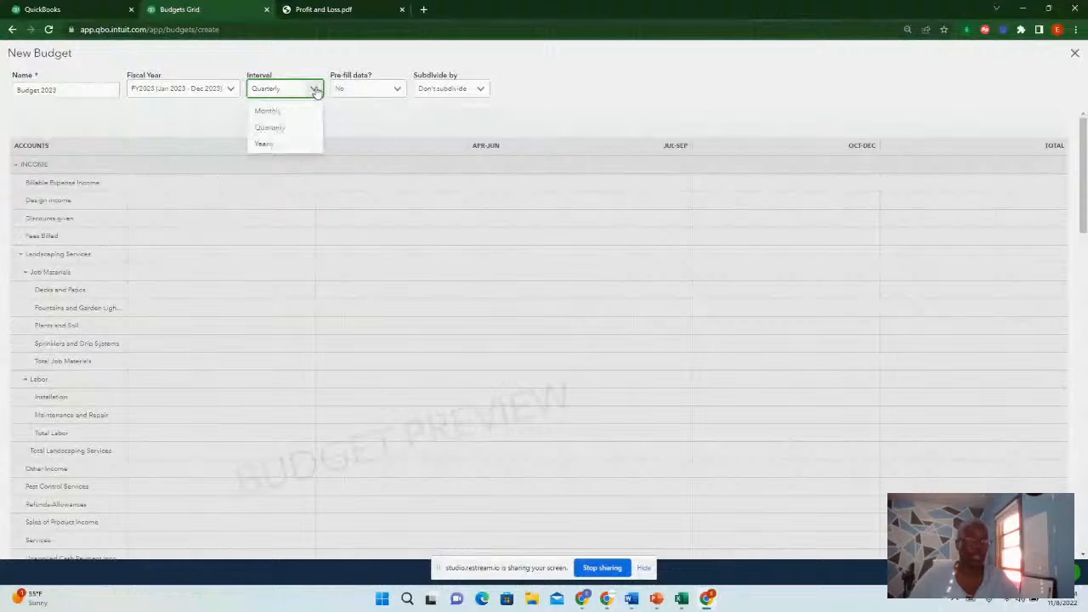
click(283, 151)
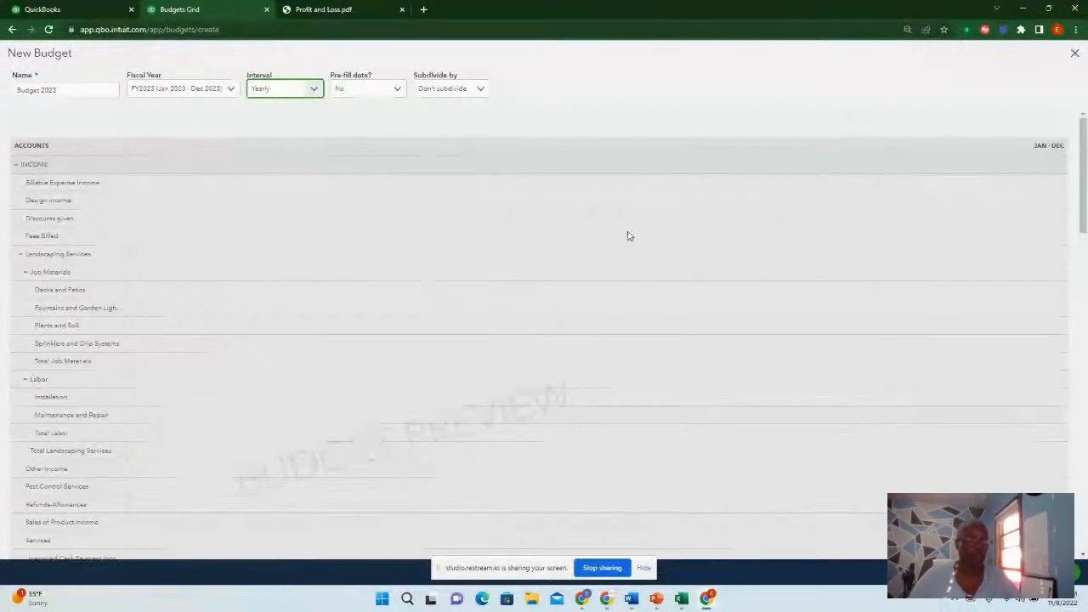
click(314, 92)
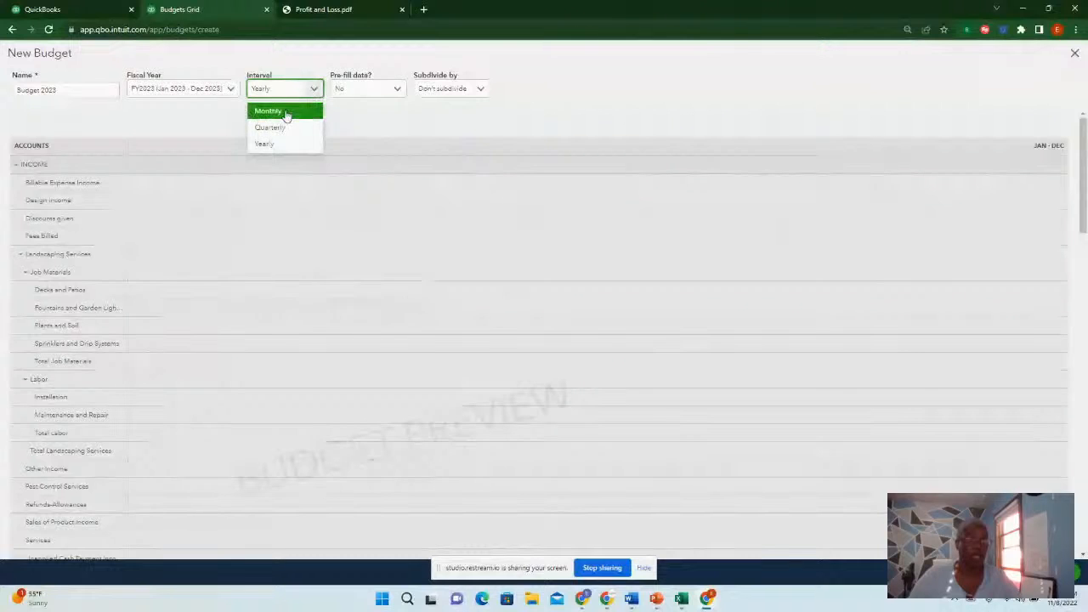
click(286, 113)
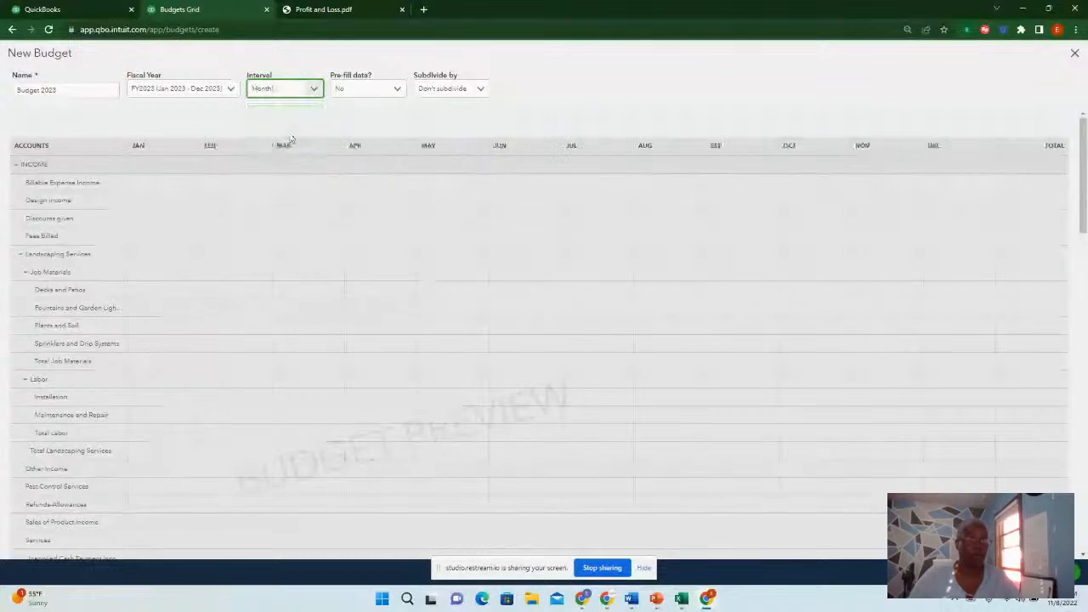
Pre-fill the budget with Actual data - 2022 and scroll through the filled amounts
click(398, 89)
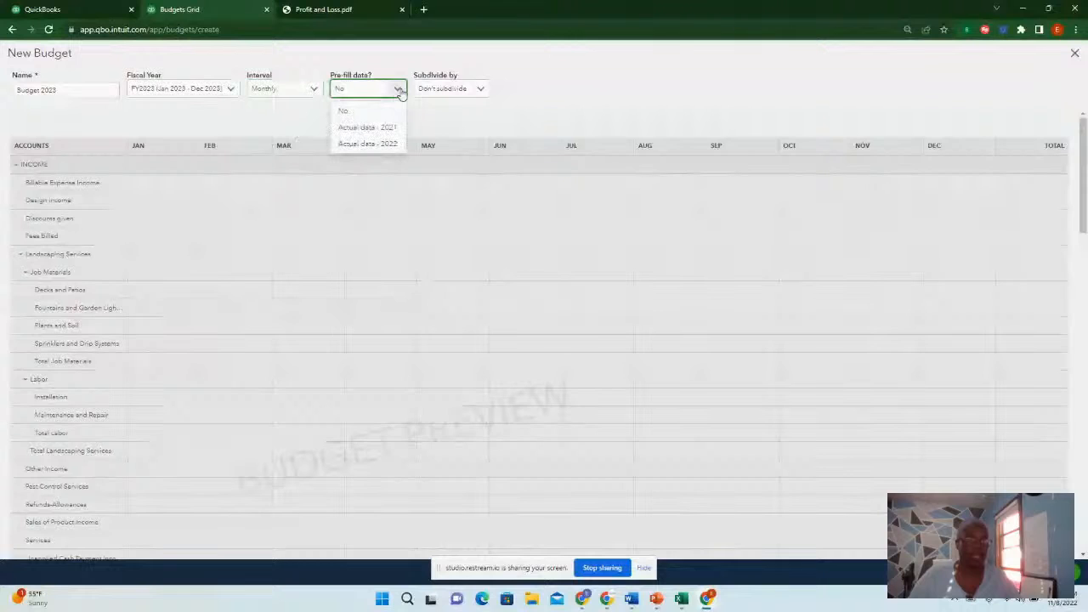
click(359, 147)
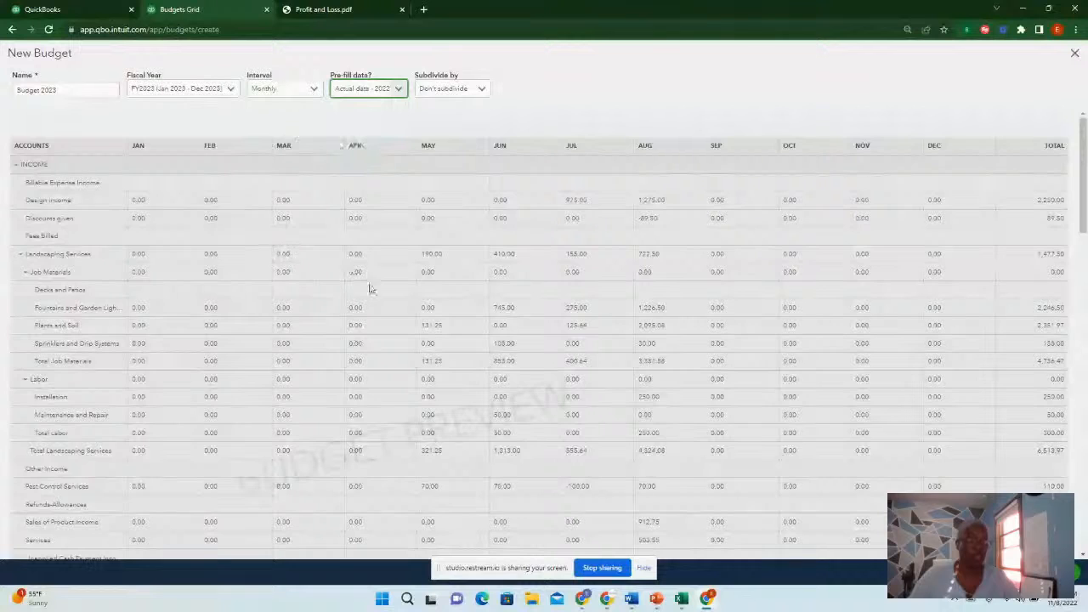
scroll(396, 300, down, 2)
scroll(416, 301, down, 6)
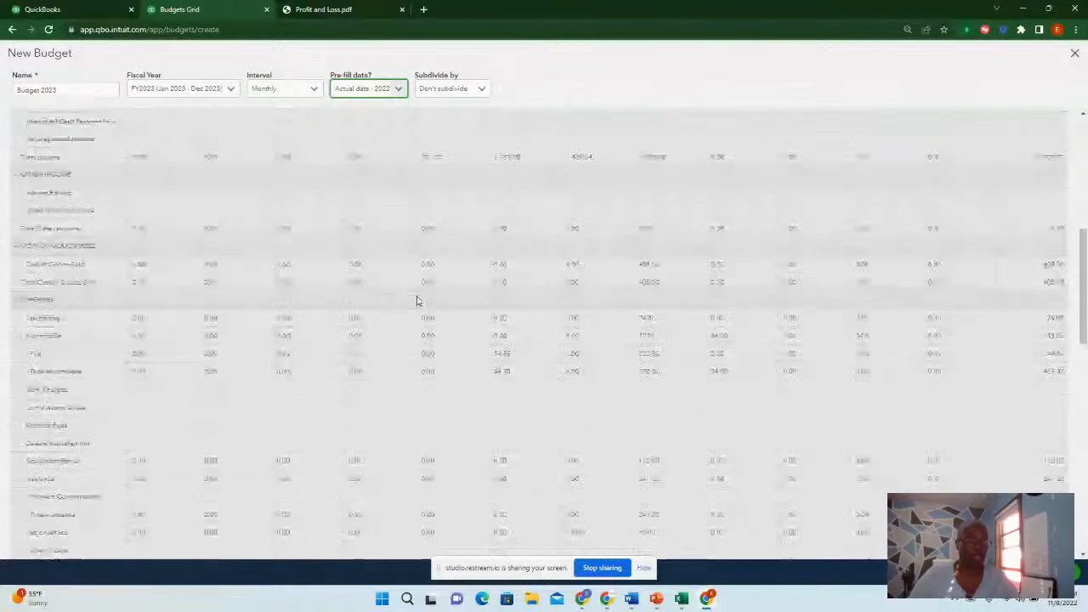
scroll(417, 303, down, 5)
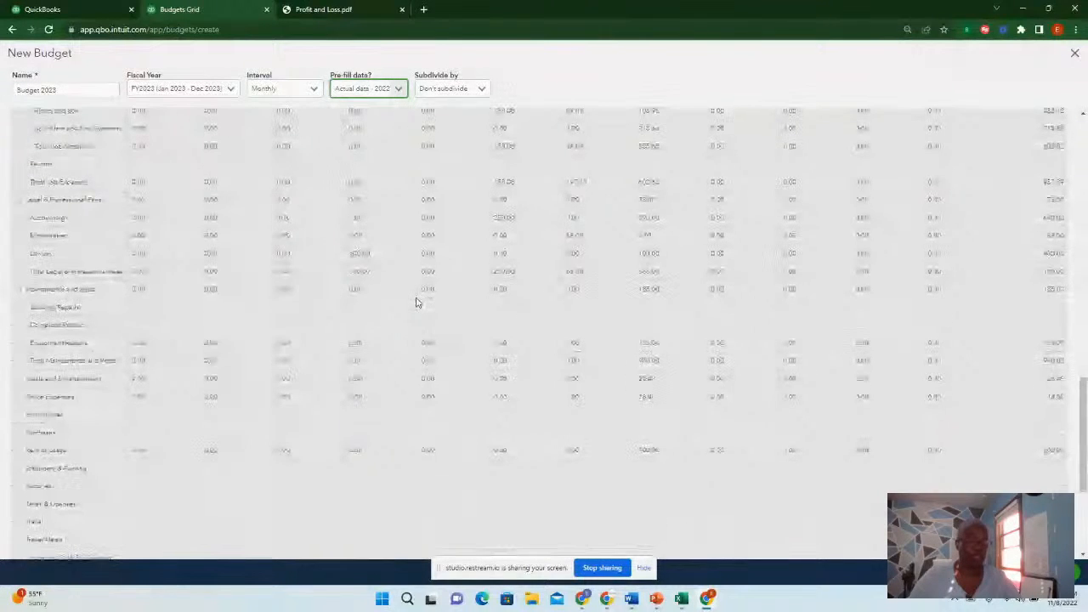
scroll(697, 333, down, 5)
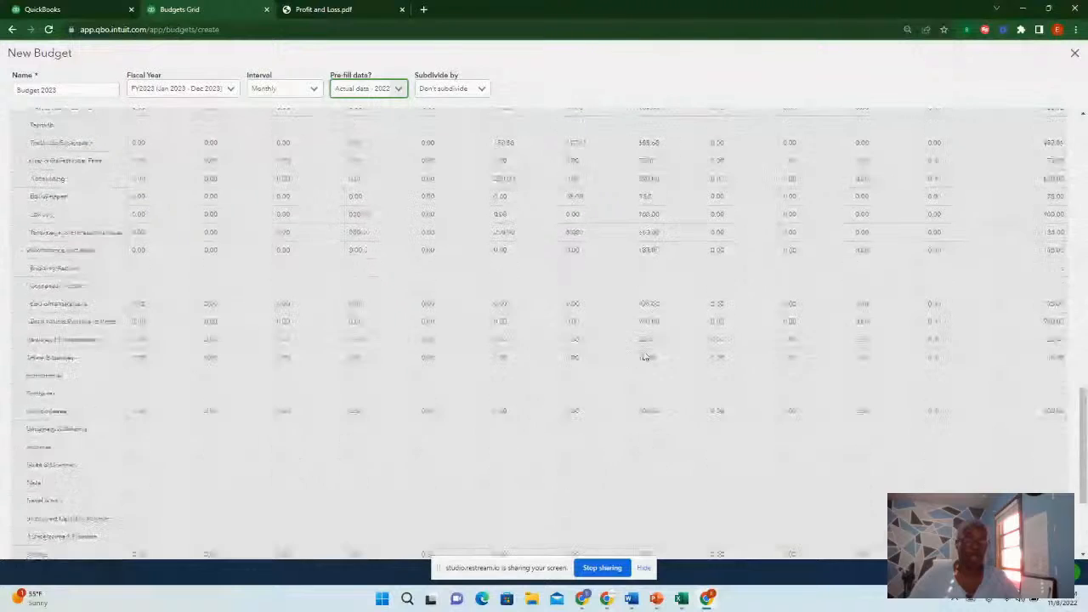
scroll(563, 315, up, 10)
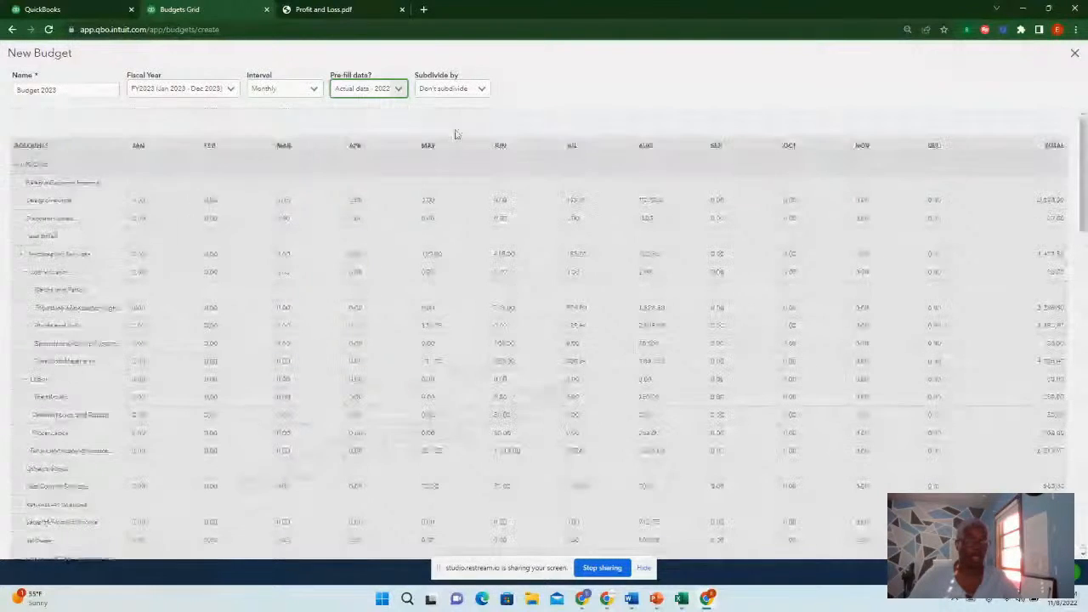
Check the Subdivide by options, keeping Don't subdivide, and set pre-fill data back to No
click(481, 89)
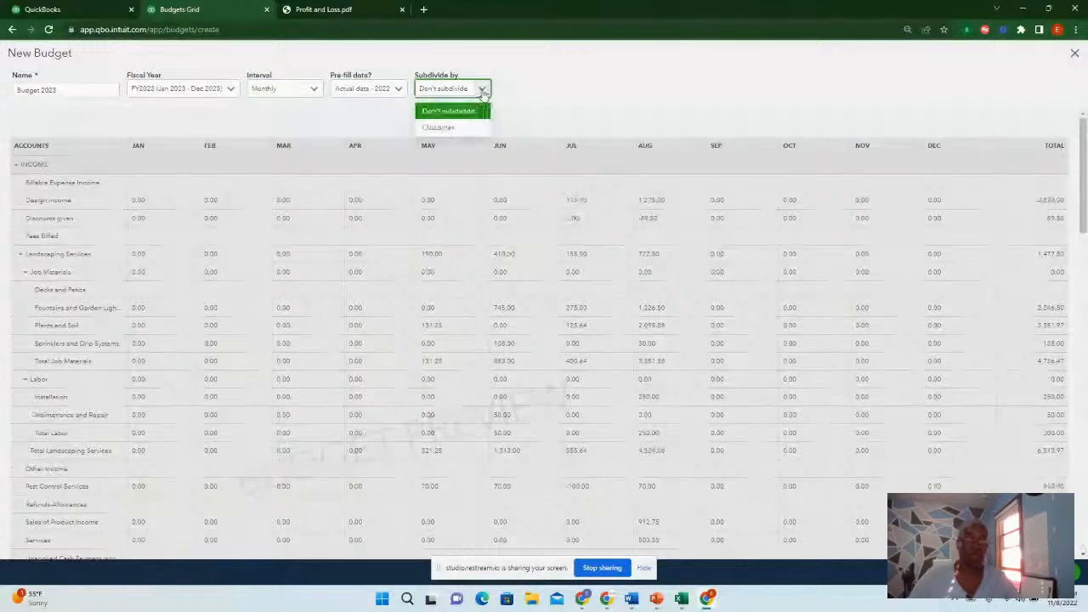
click(639, 107)
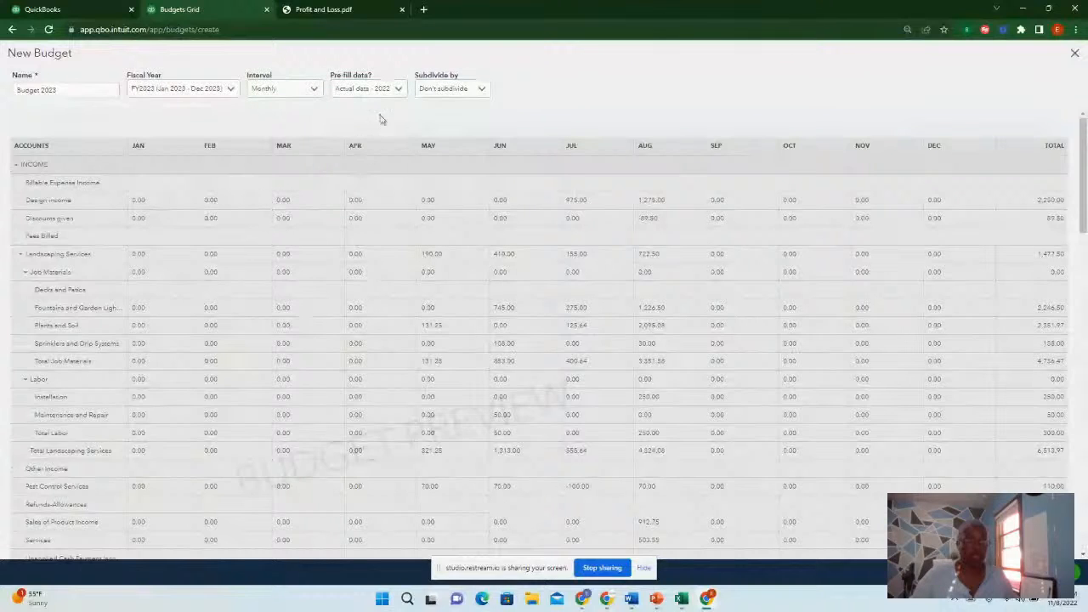
click(400, 89)
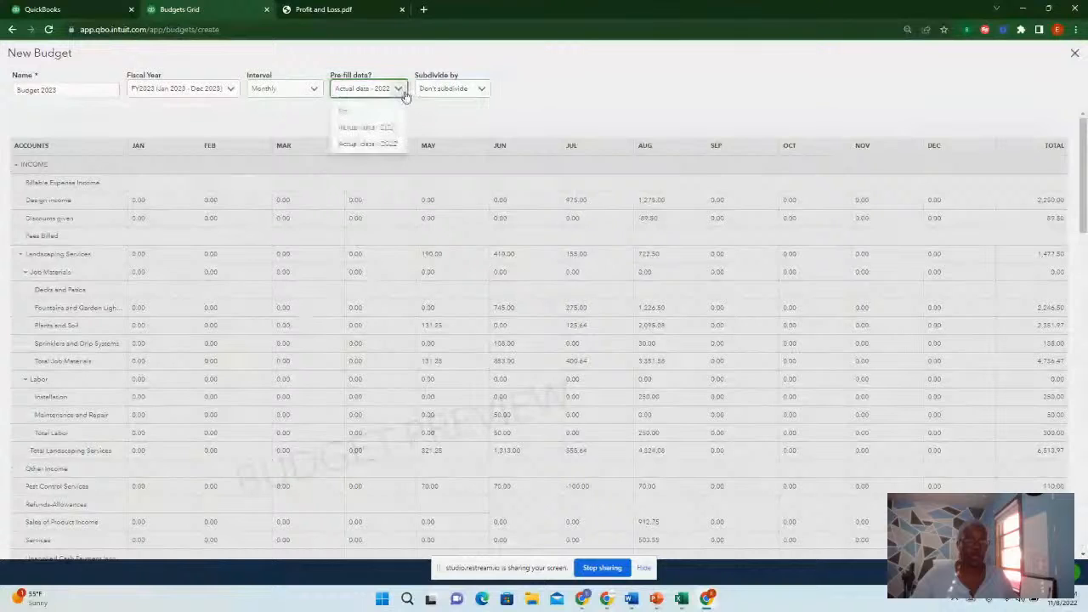
click(370, 117)
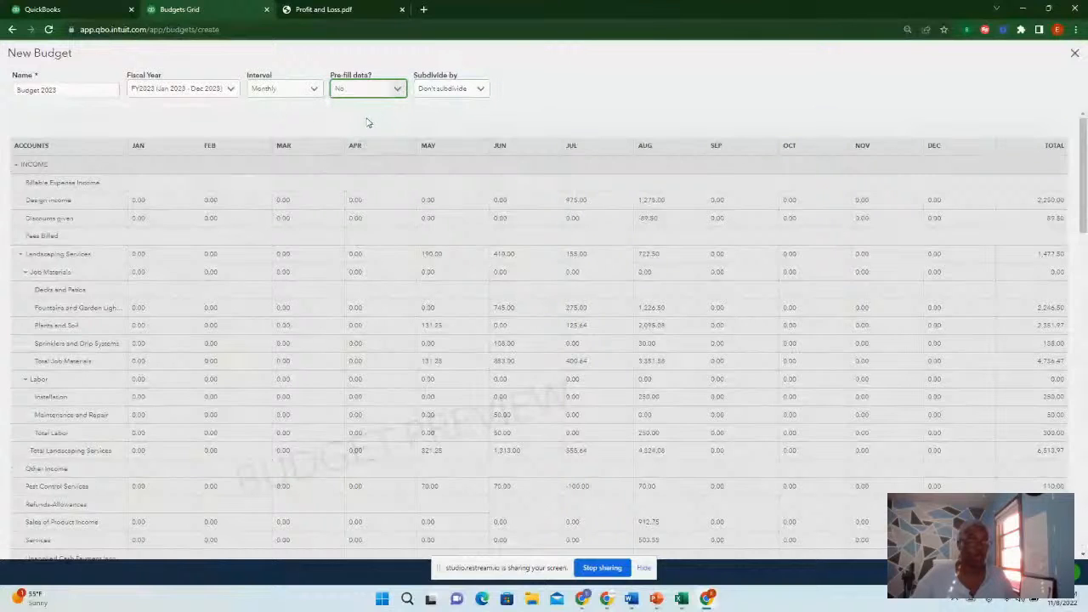
click(775, 132)
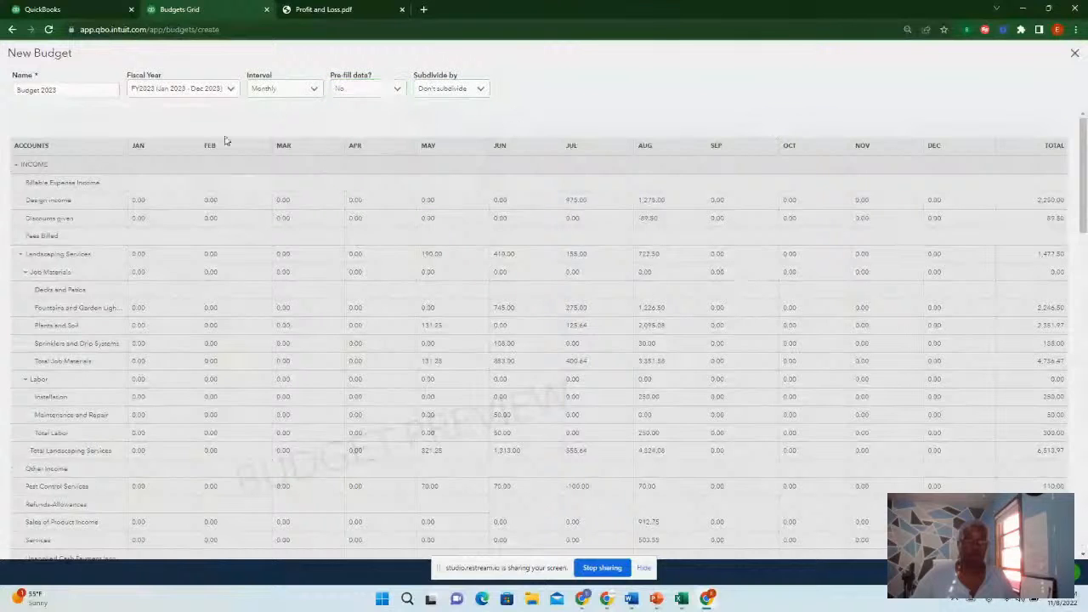
Reload the new budget form and name the budget Budget 2023
scroll(226, 141, down, 2)
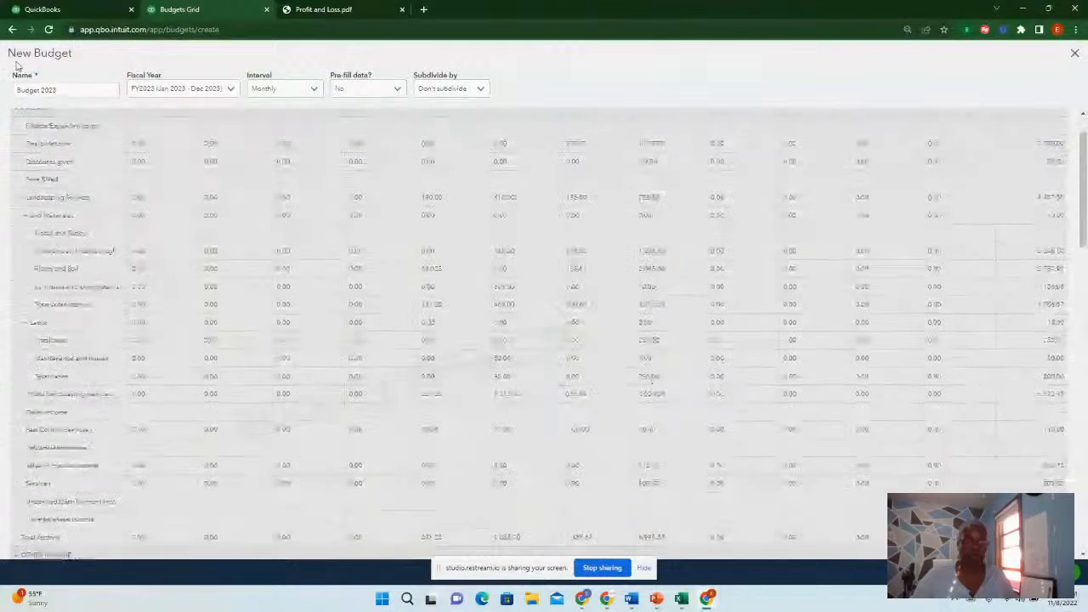
click(49, 29)
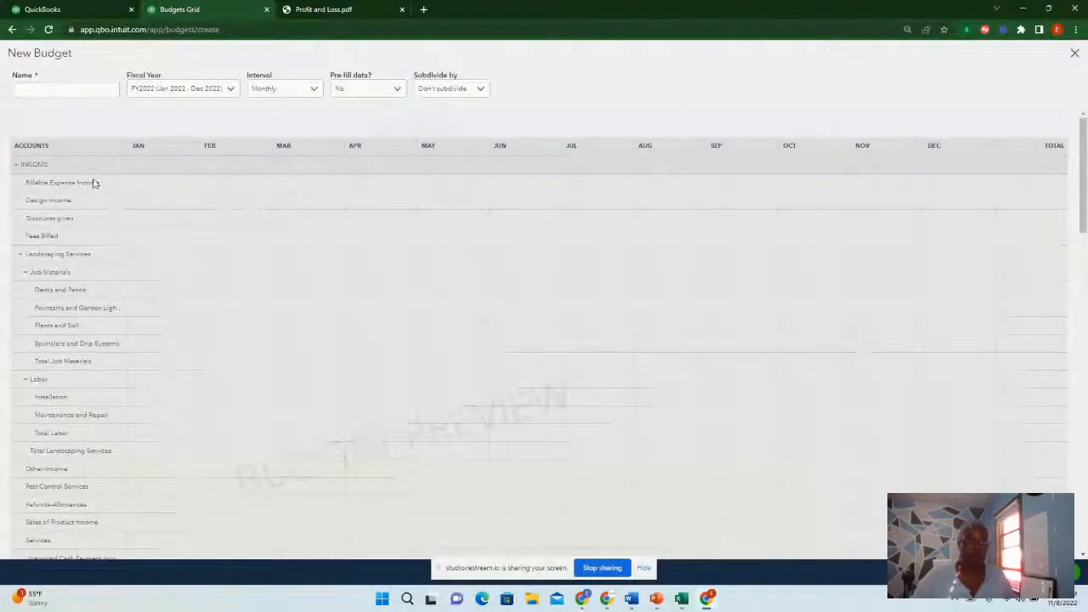
click(29, 88)
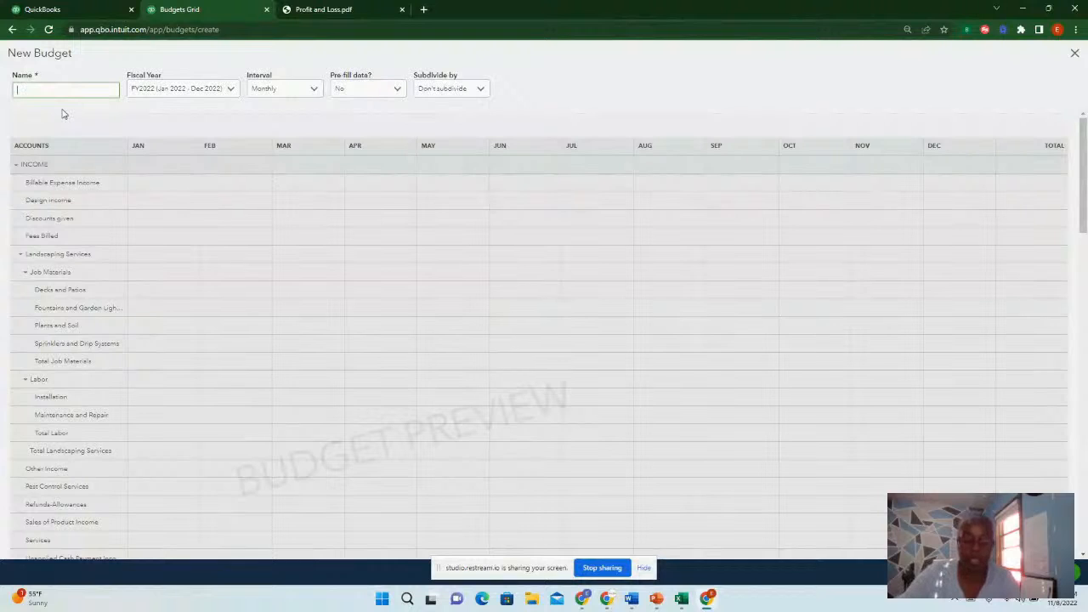
text(Budget 2023)
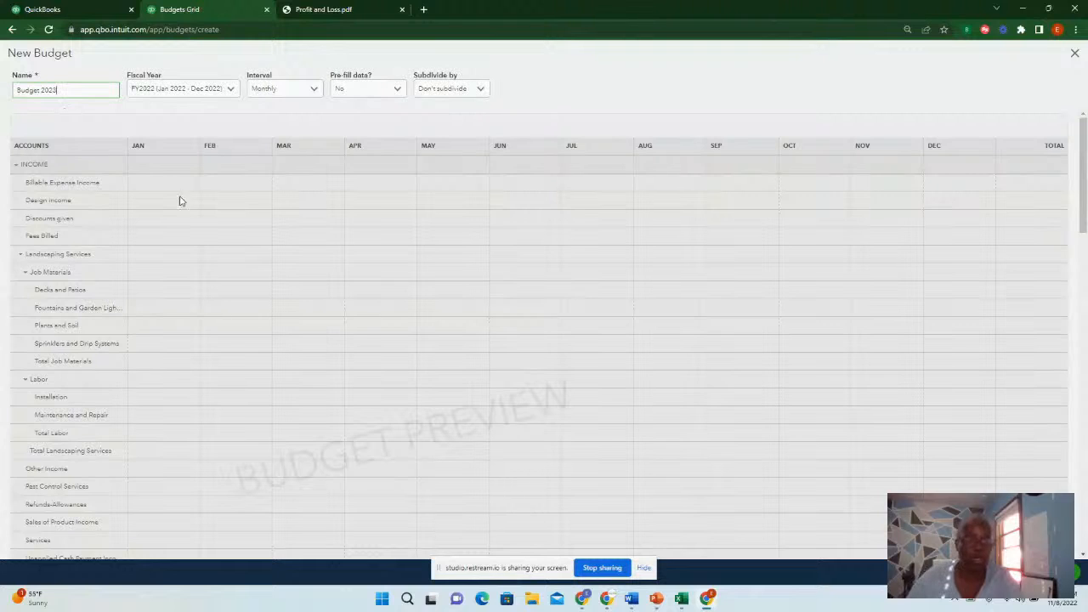
Create the budget with FY2022, Monthly interval and no pre-fill to open its entry grid
click(212, 190)
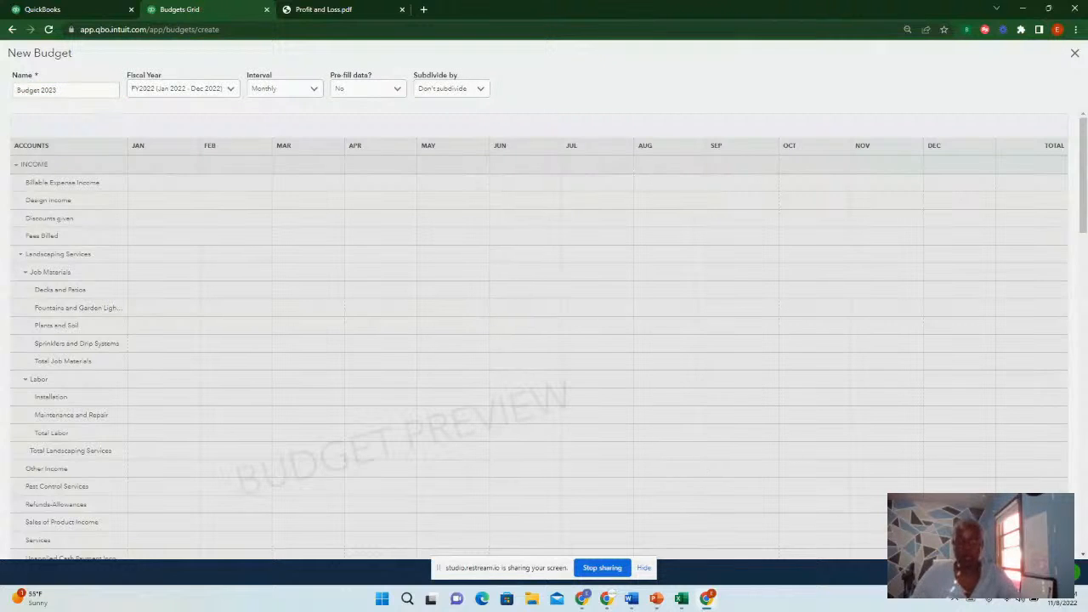
click(1062, 571)
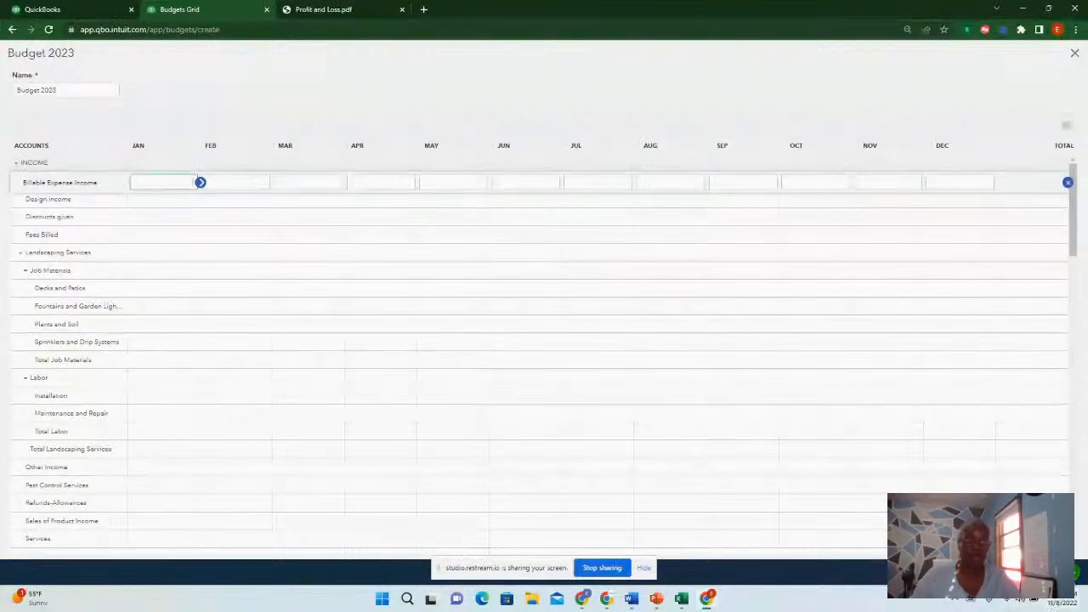
Budget 5,000 for Decks and Patios in January and copy that amount across every month of the row
click(177, 204)
click(177, 184)
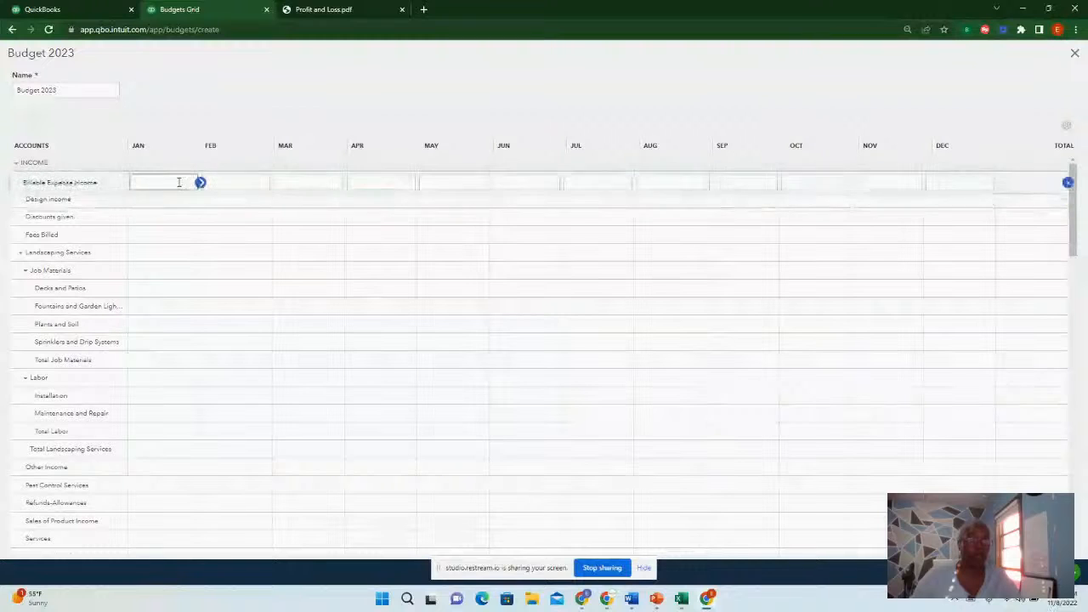
click(166, 272)
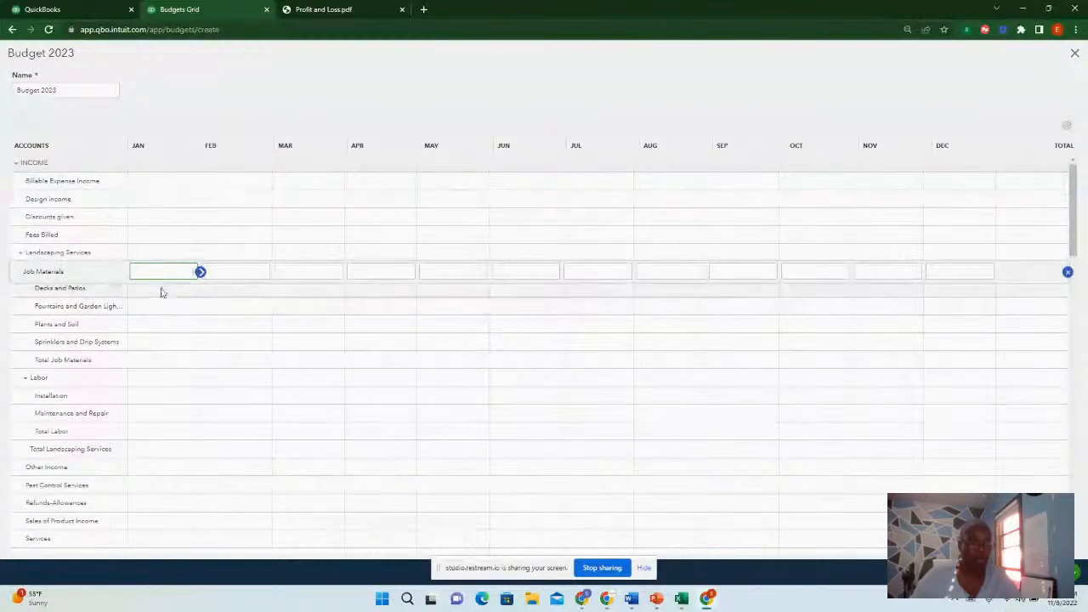
click(170, 289)
text(5000)
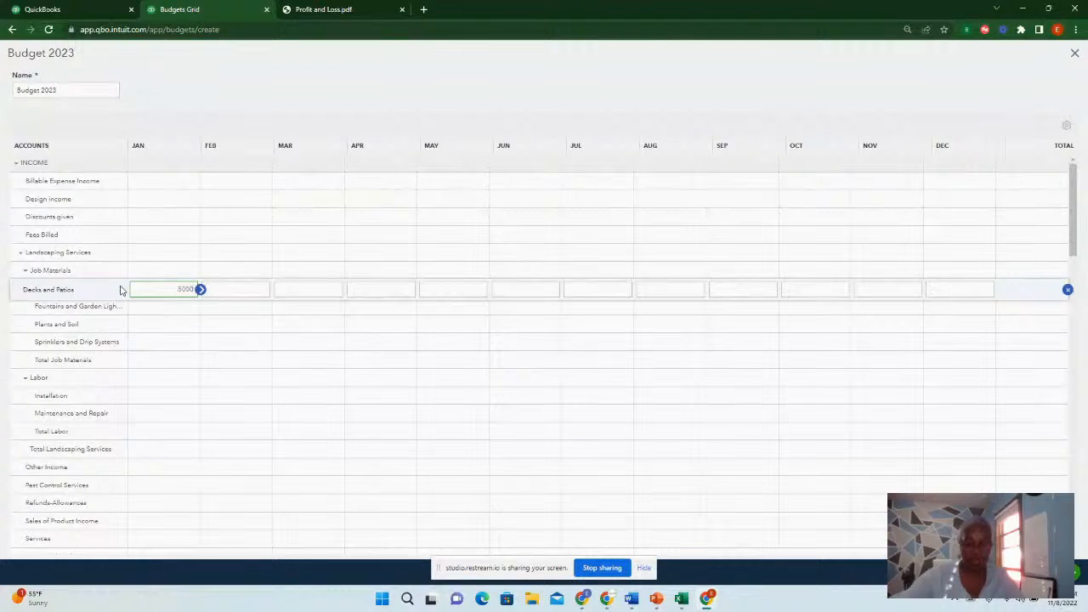
key(Return)
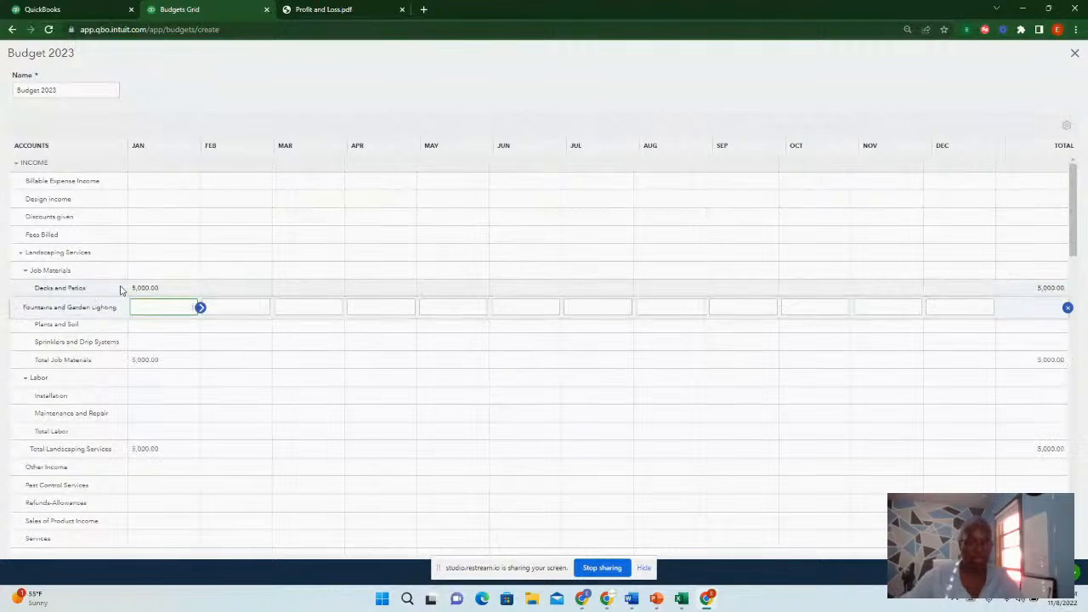
click(164, 289)
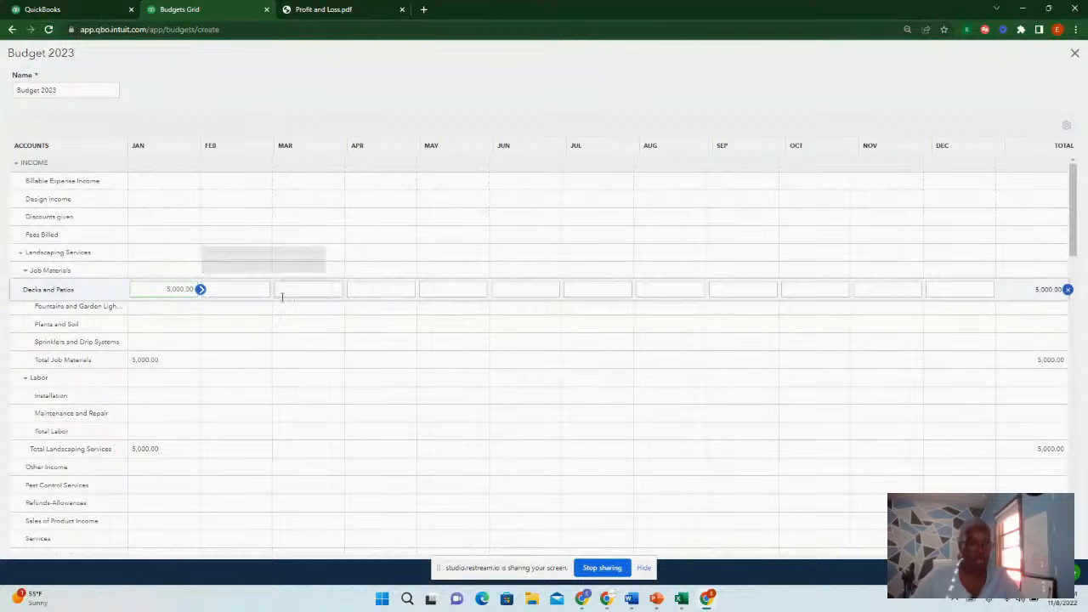
click(200, 290)
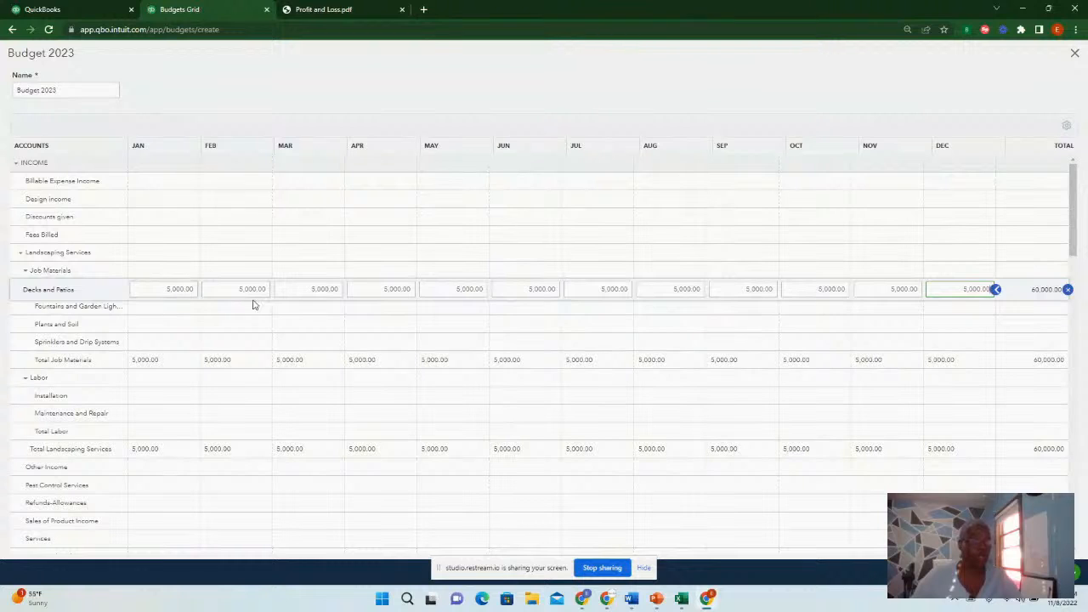
Set the March amount for Decks and Patios to 7,000
click(325, 290)
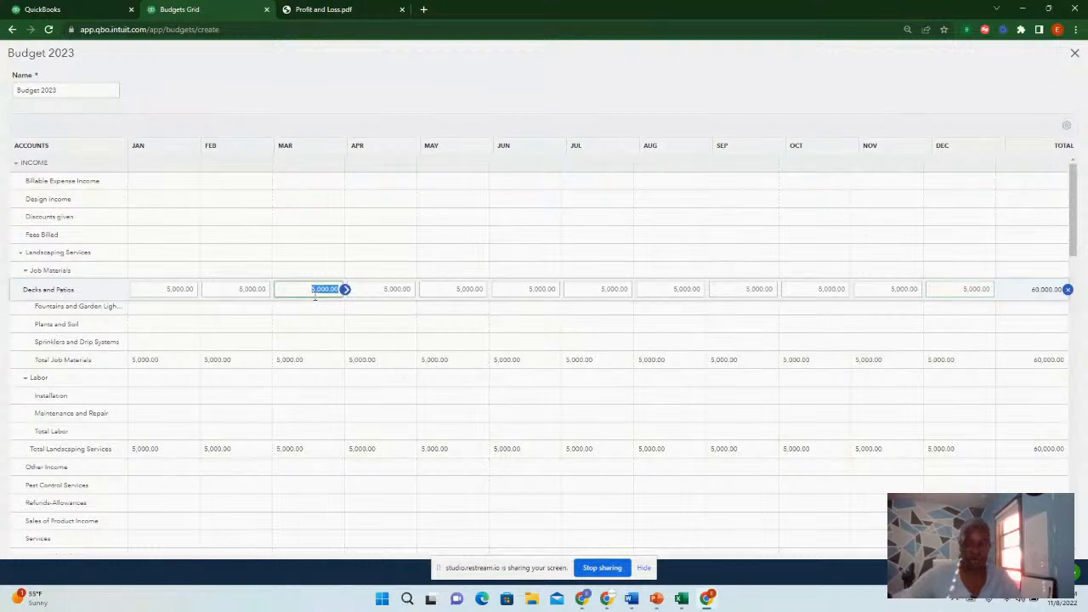
text(7000)
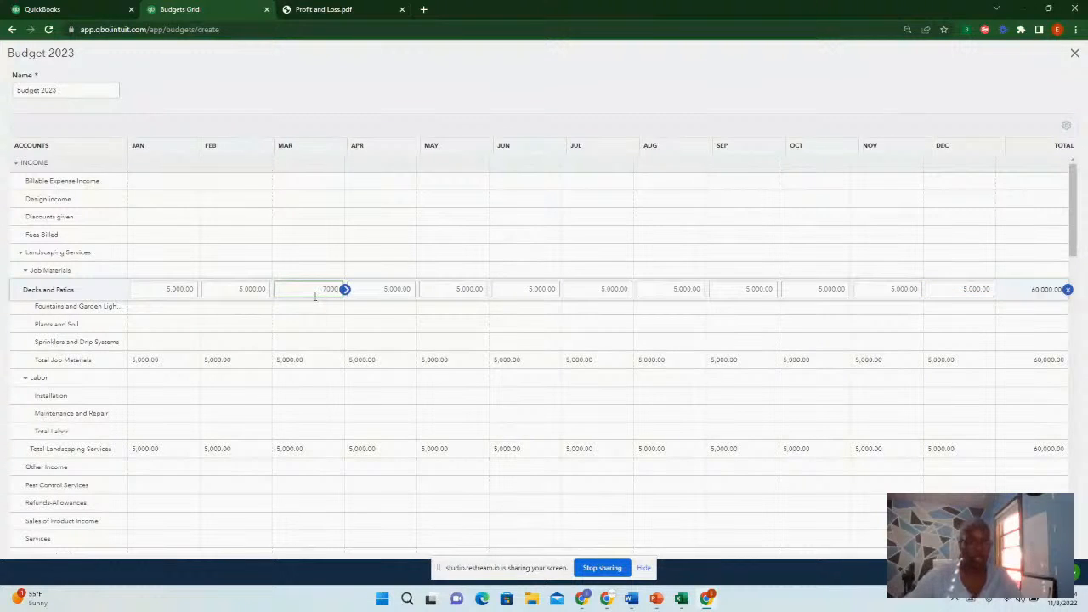
key(Return)
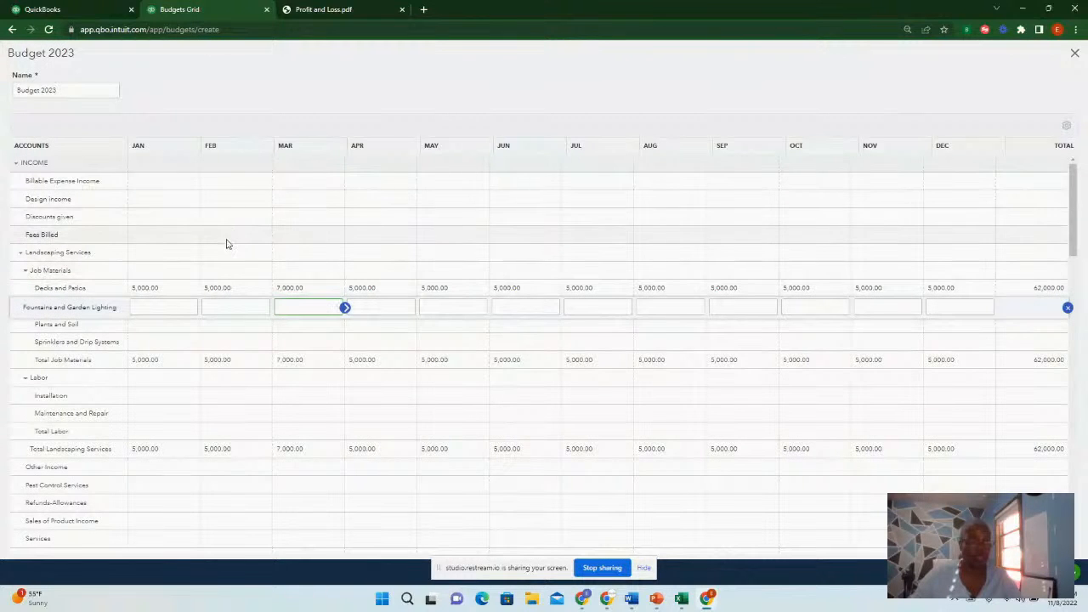
Consulting the Profit and Loss PDF, budget 3,500 for Fountains and Garden Lighting in January and copy it across all months
scroll(133, 235, down, 1)
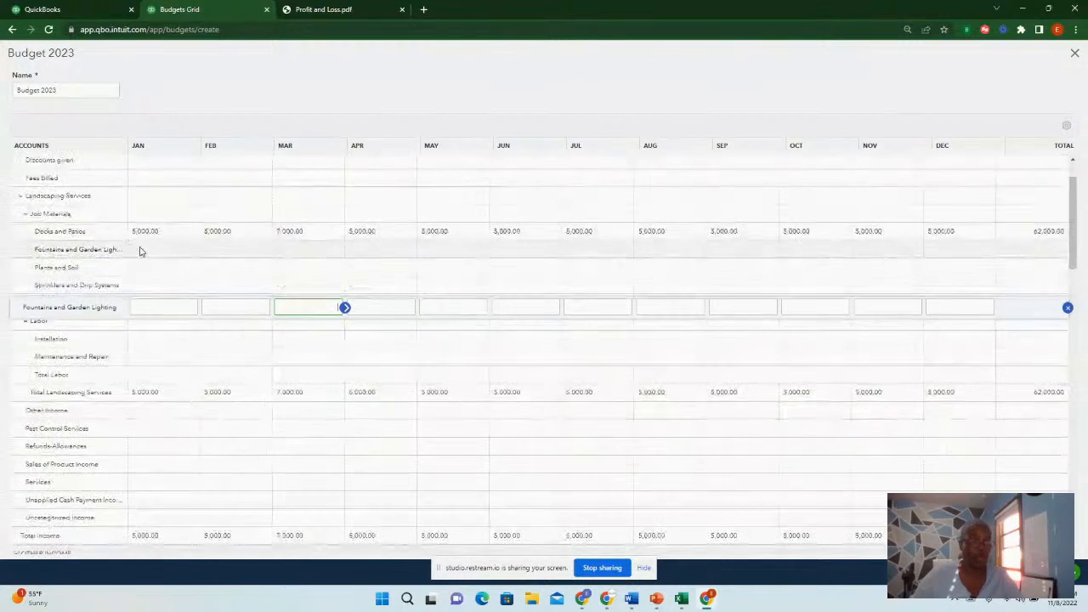
click(338, 11)
scroll(671, 213, up, 3)
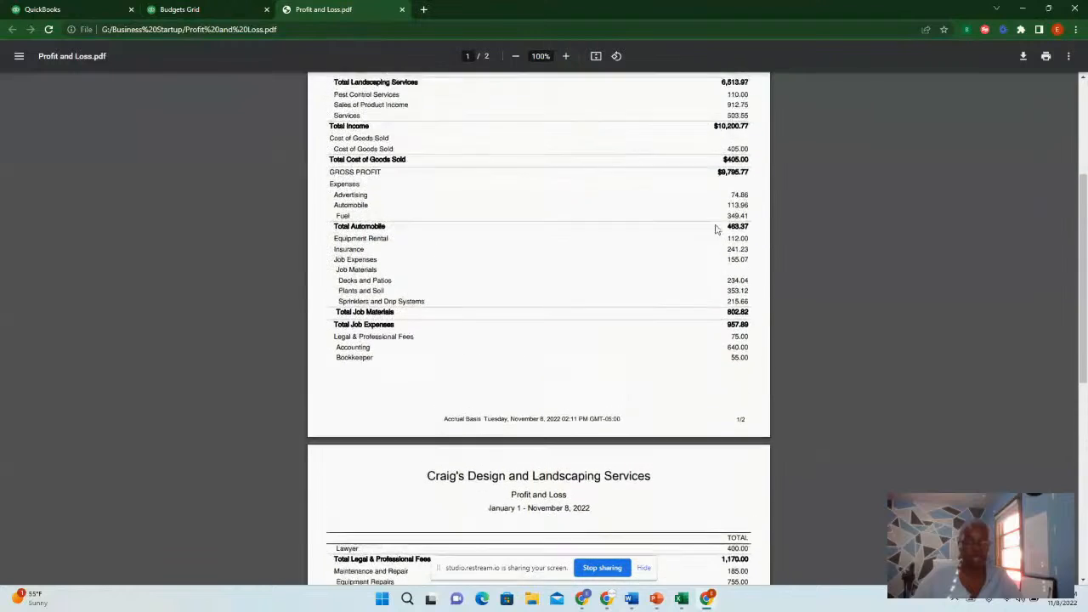
scroll(595, 208, up, 1)
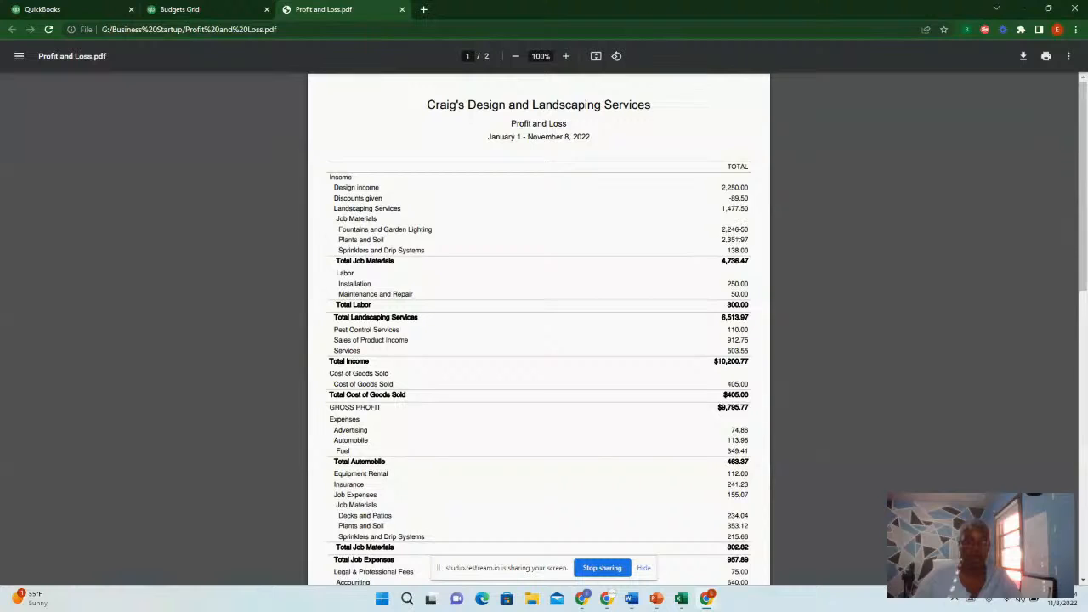
click(218, 12)
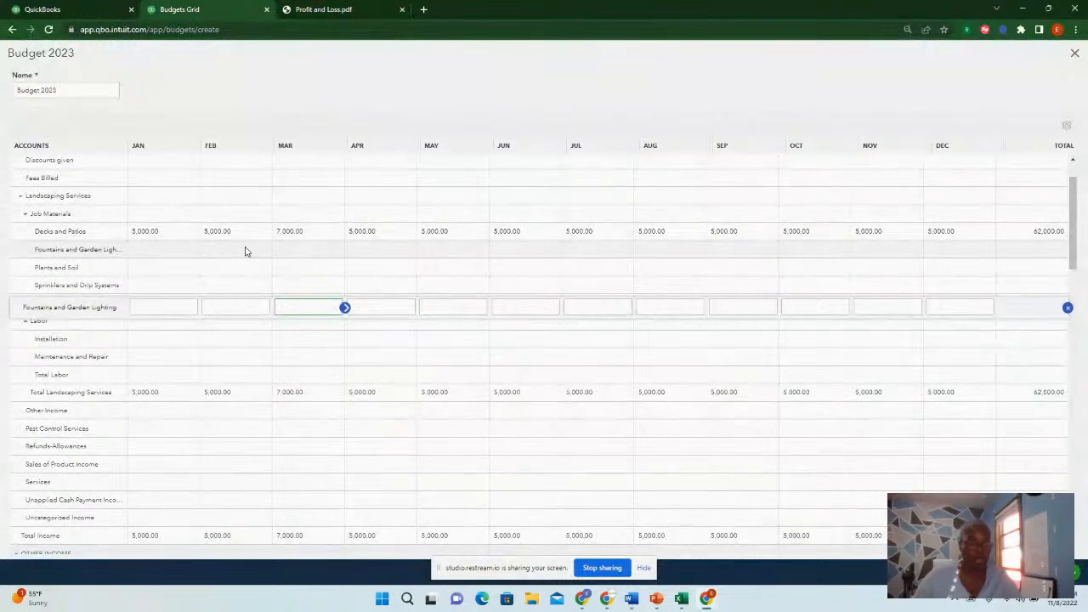
click(166, 250)
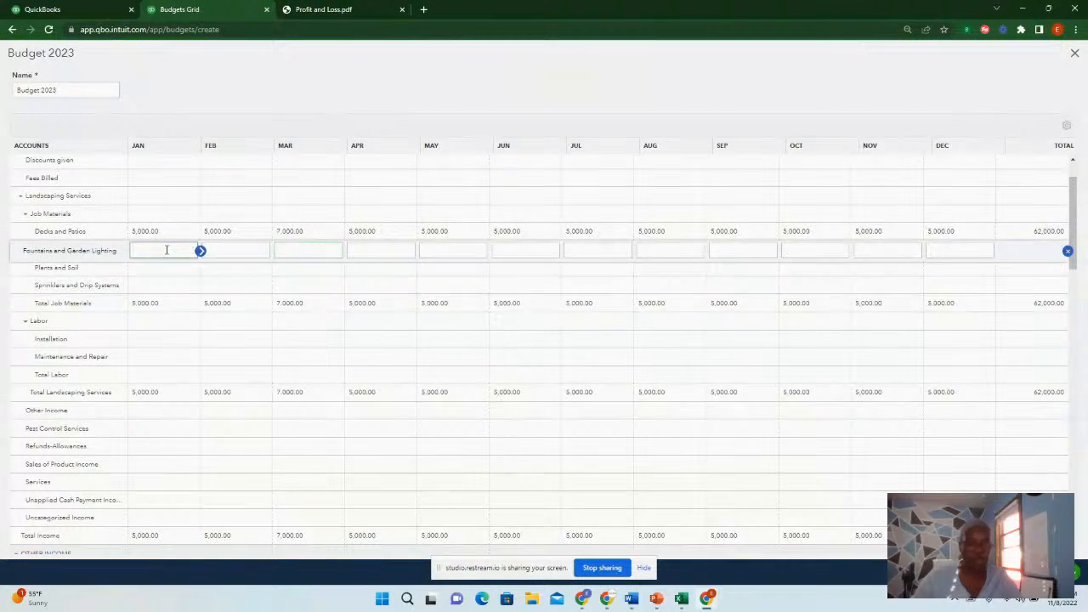
text(350)
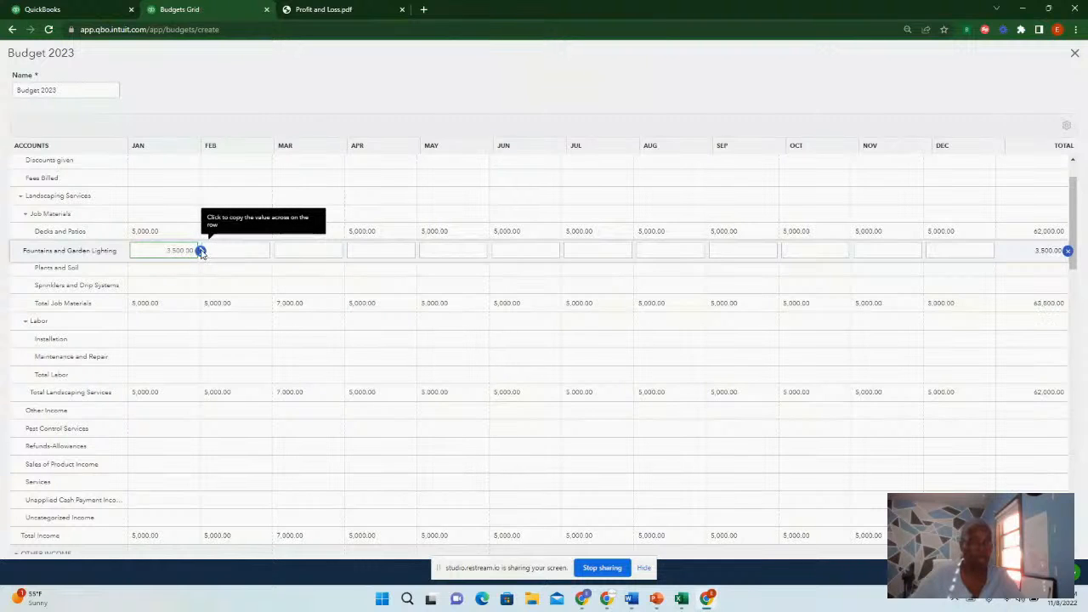
click(200, 251)
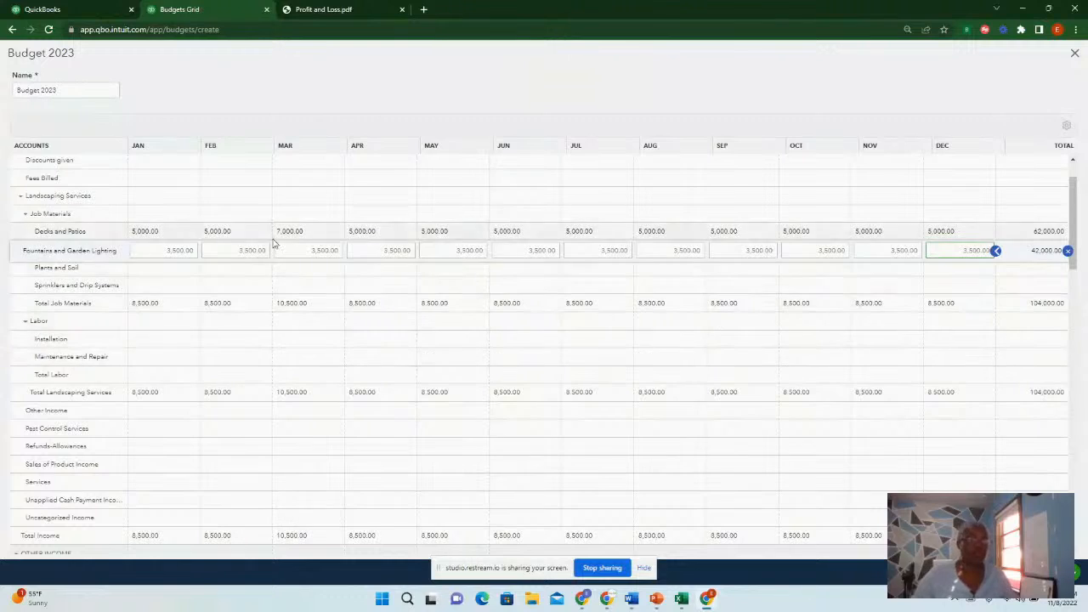
Budget 150 for Advertising in January, checking the PDF, and copy that amount across all months
scroll(247, 289, down, 10)
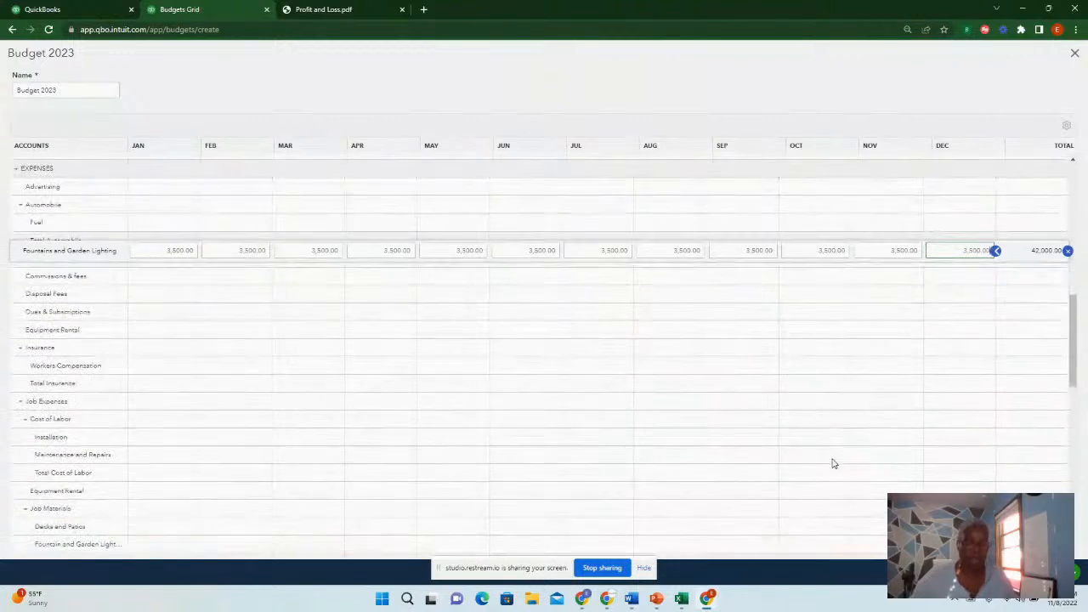
scroll(833, 463, up, 5)
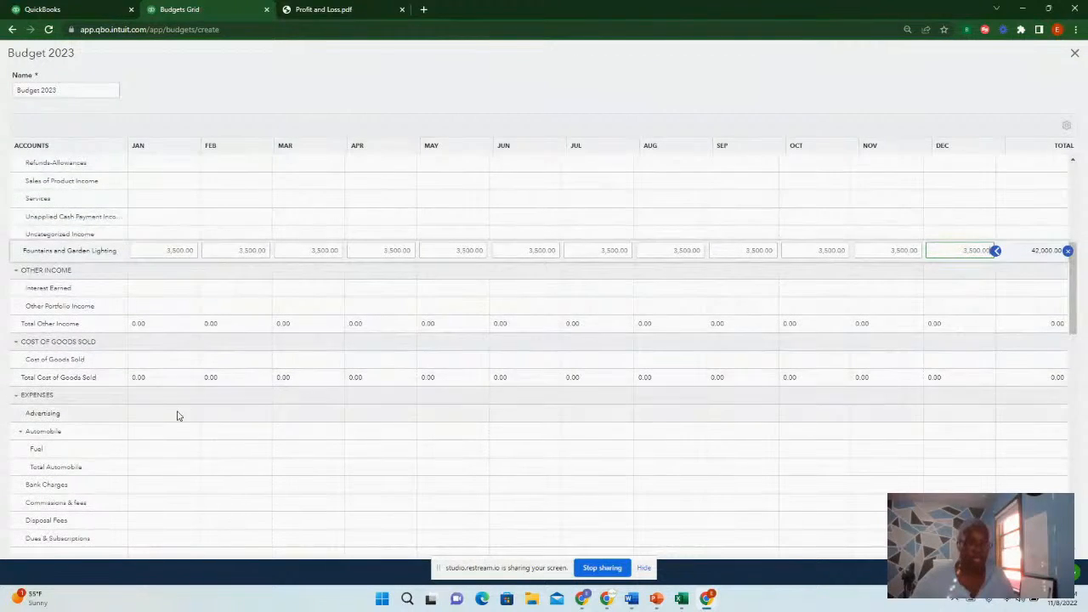
click(169, 416)
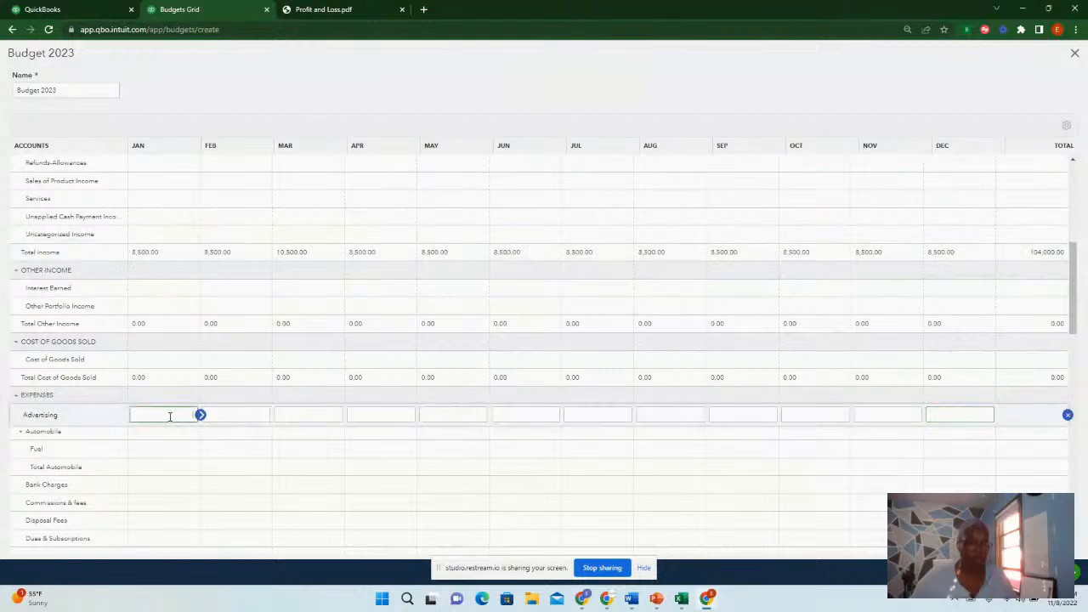
click(337, 10)
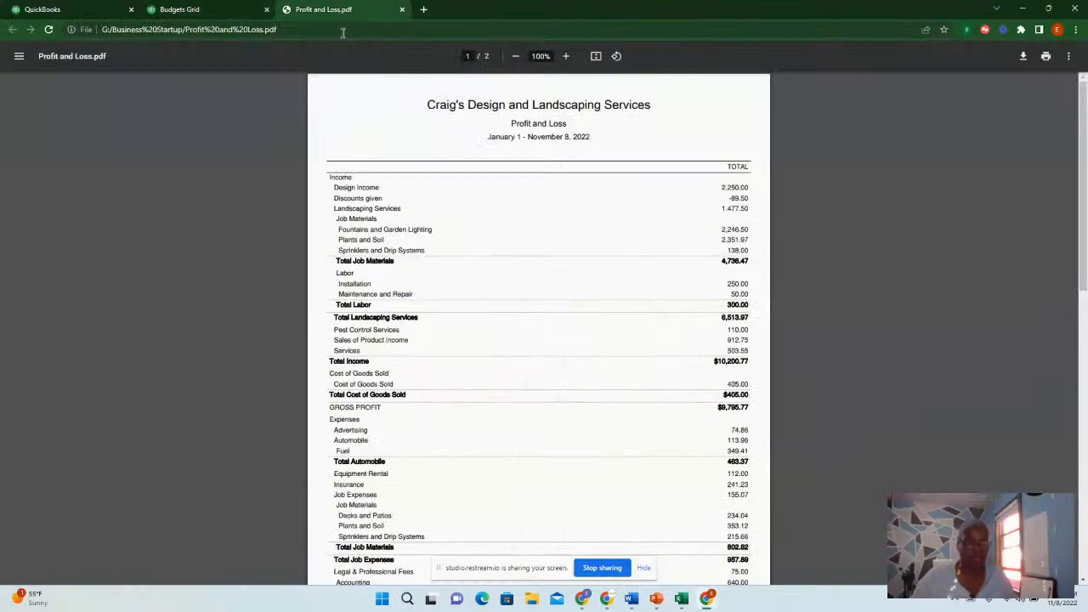
scroll(437, 408, down, 2)
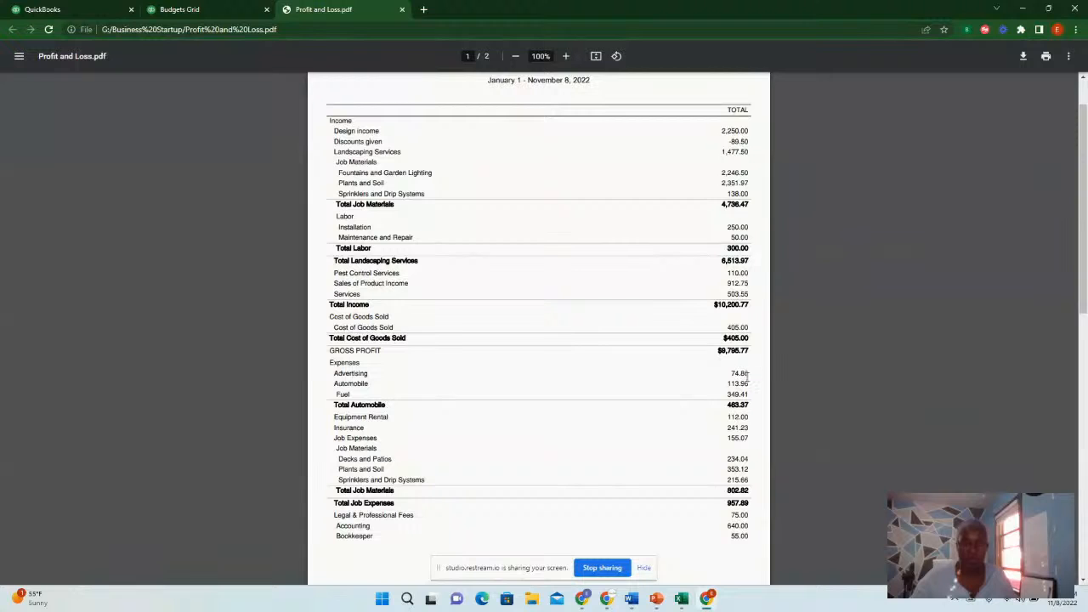
click(217, 10)
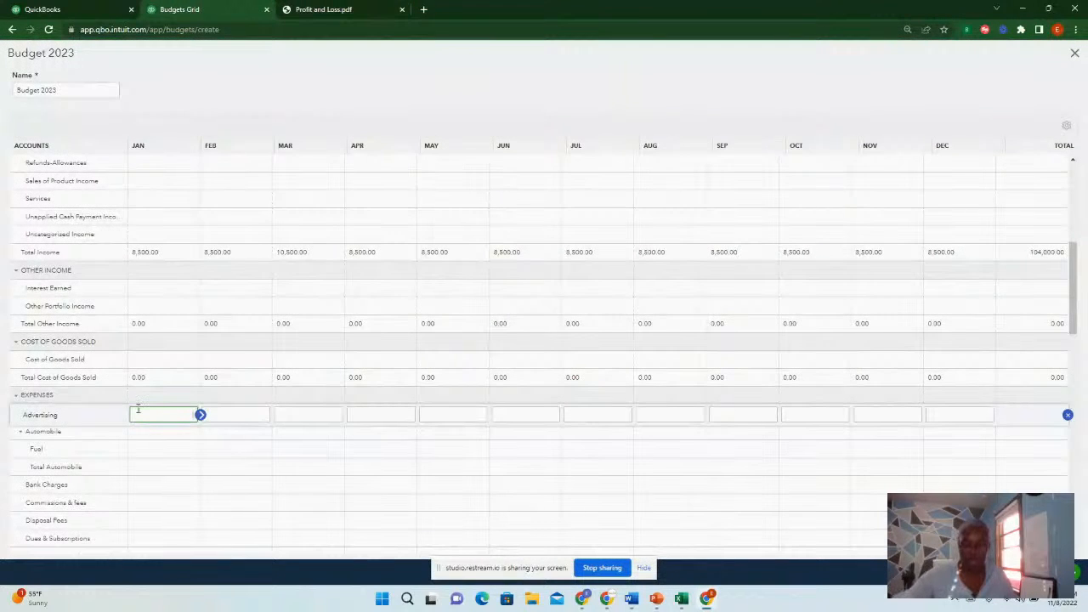
click(202, 416)
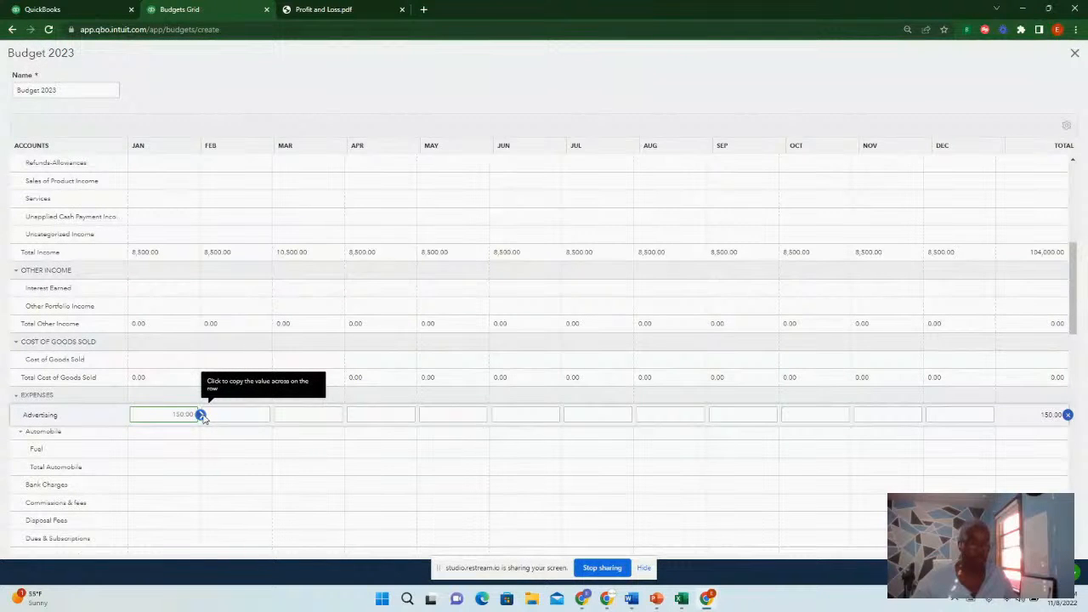
click(200, 415)
Scroll through the budget grid to review the entered income and expense amounts and totals
scroll(390, 382, down, 1)
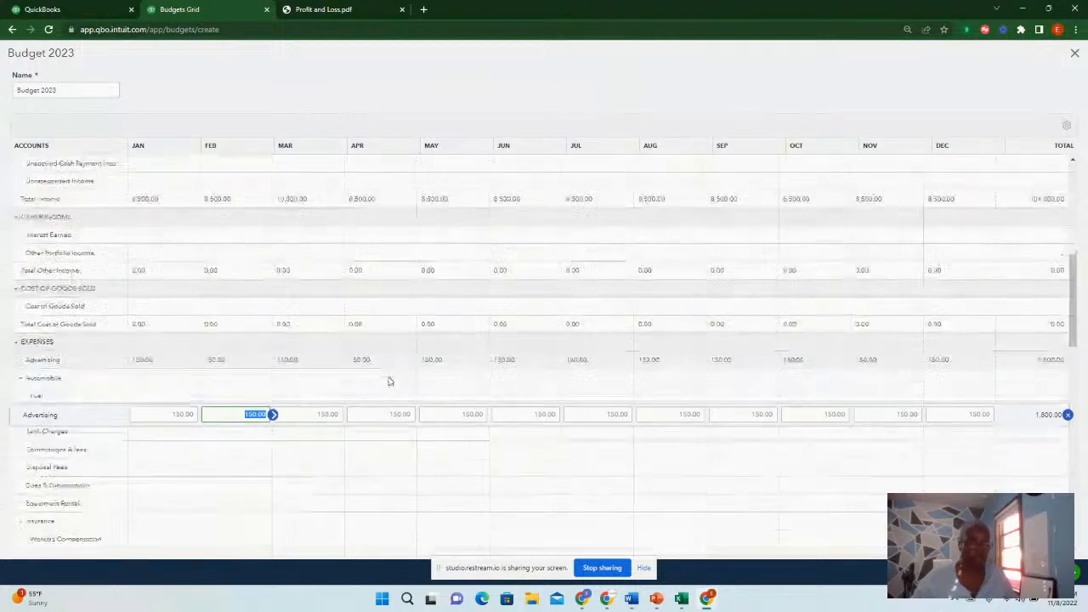
scroll(389, 381, down, 4)
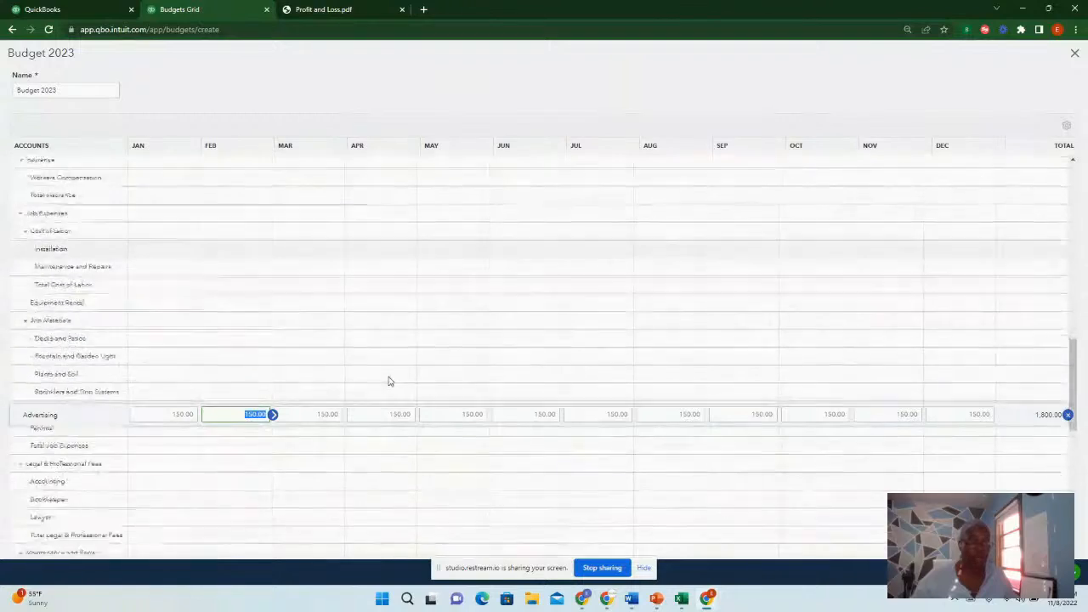
scroll(388, 380, down, 6)
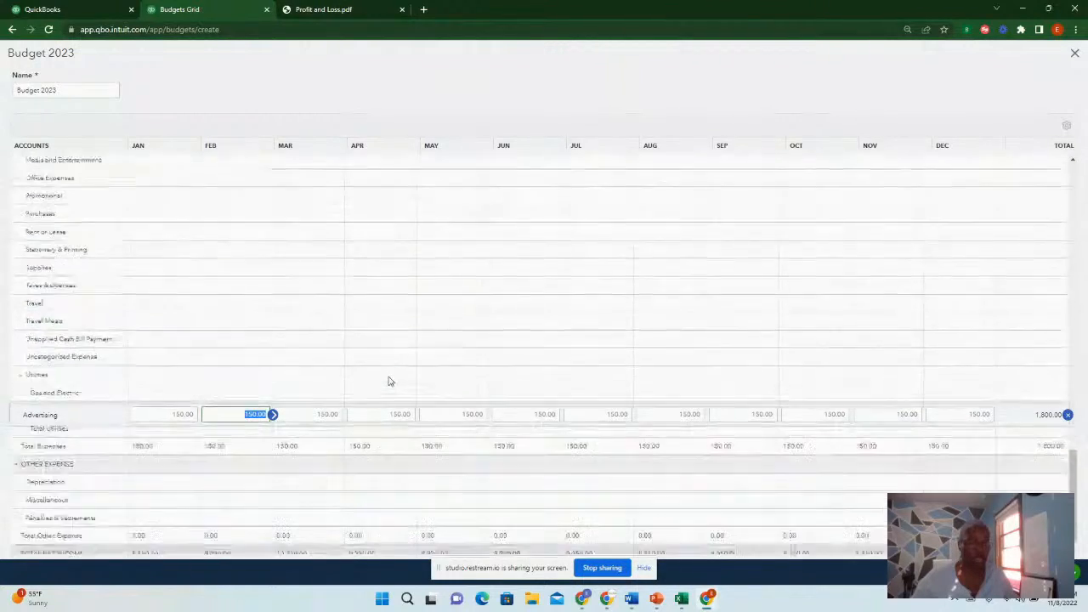
scroll(388, 380, down, 2)
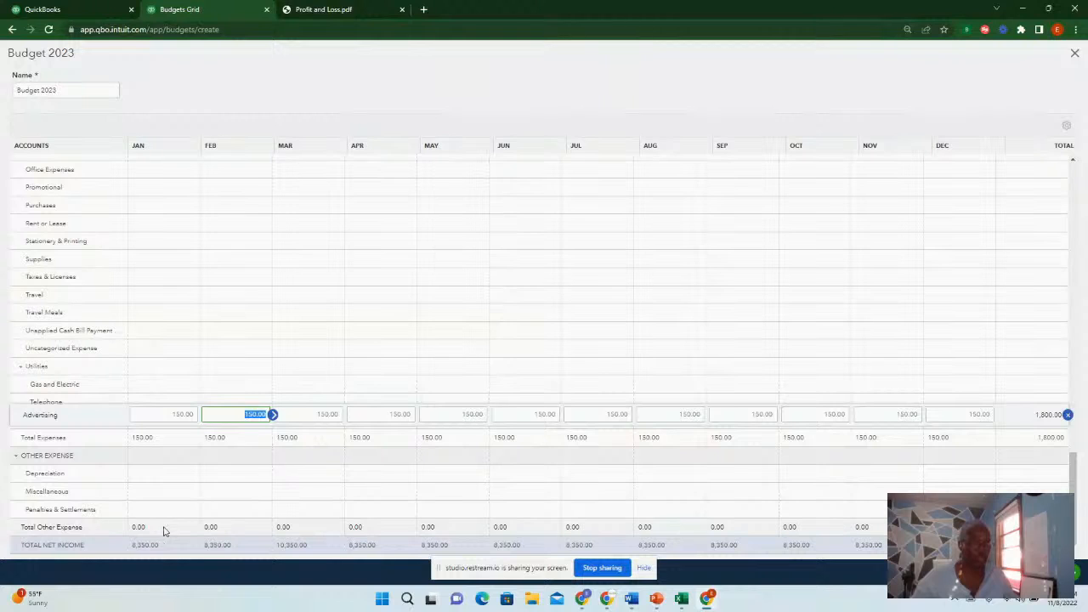
scroll(190, 461, up, 10)
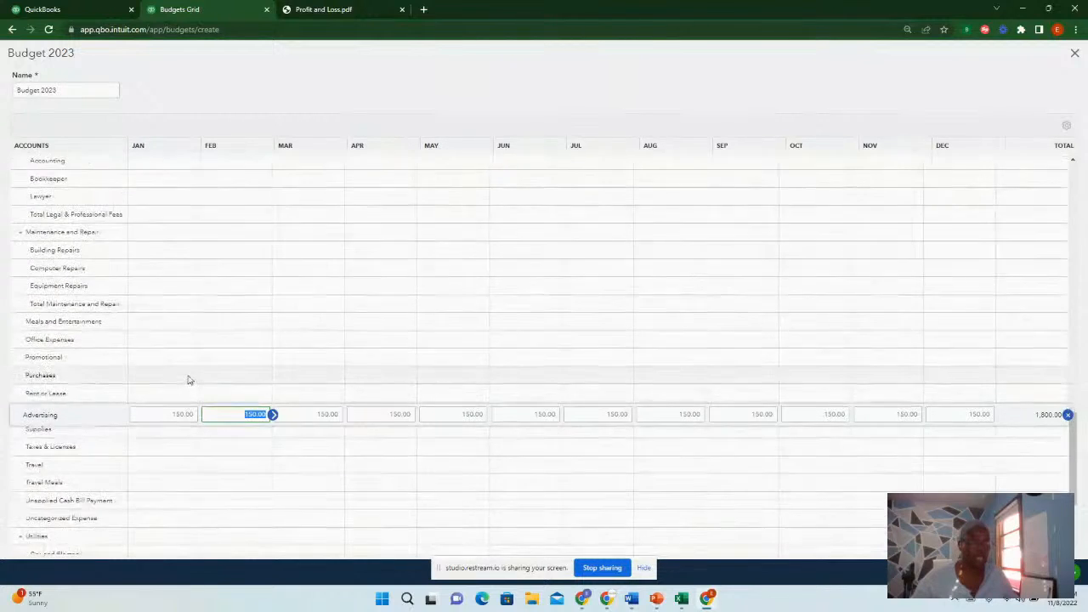
scroll(189, 374, up, 15)
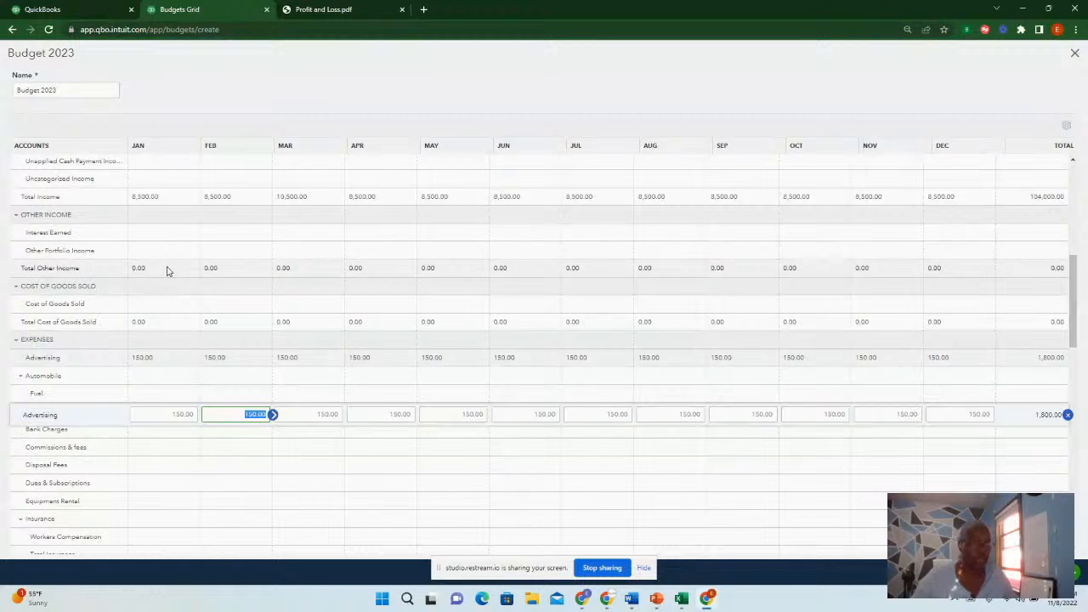
scroll(174, 270, up, 2)
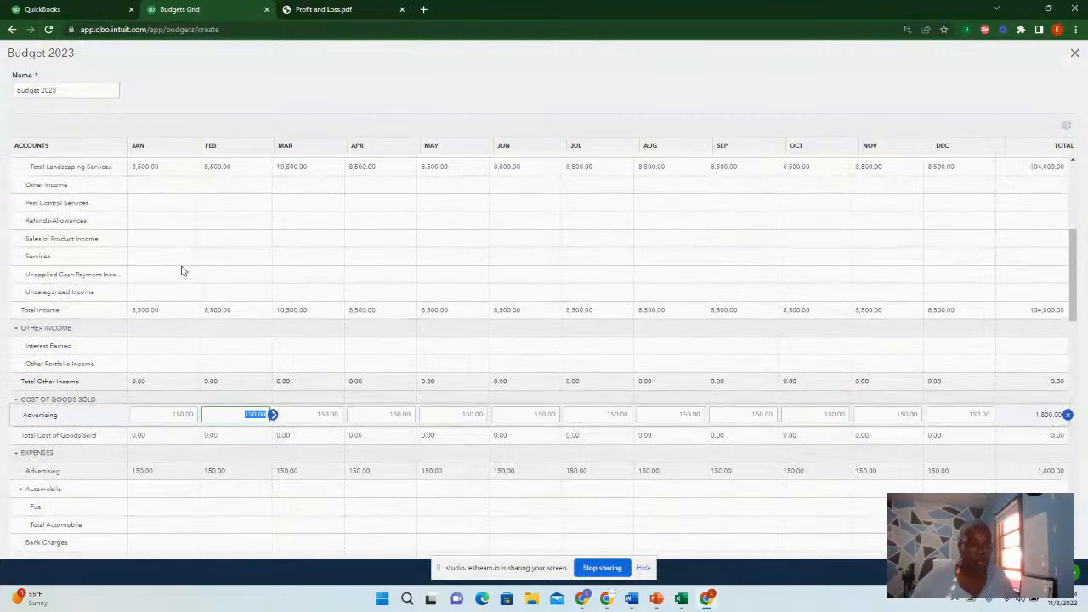
scroll(160, 312, up, 2)
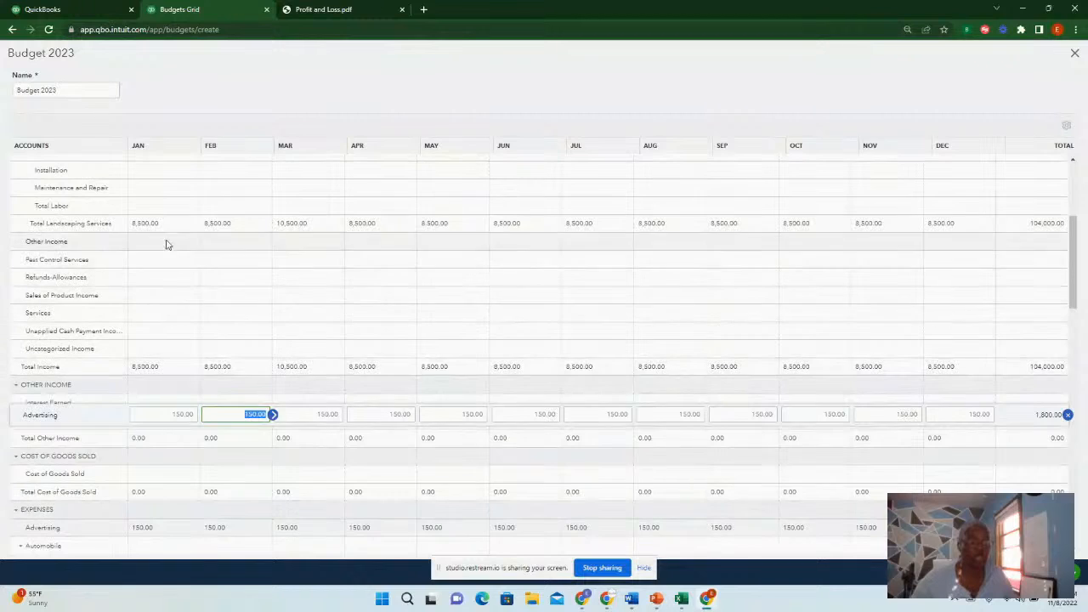
scroll(170, 226, up, 2)
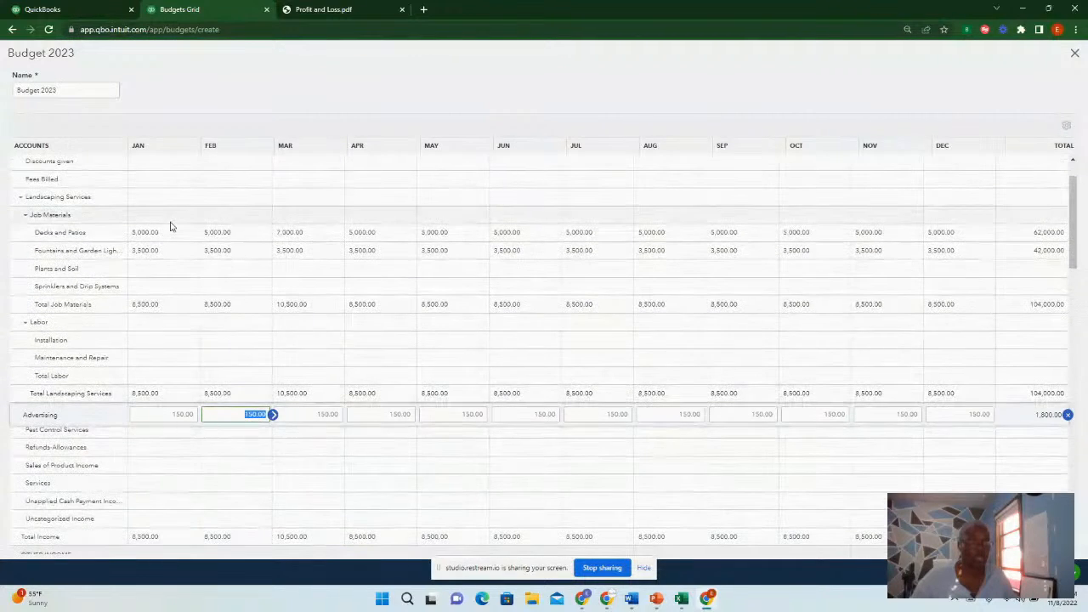
scroll(166, 386, down, 3)
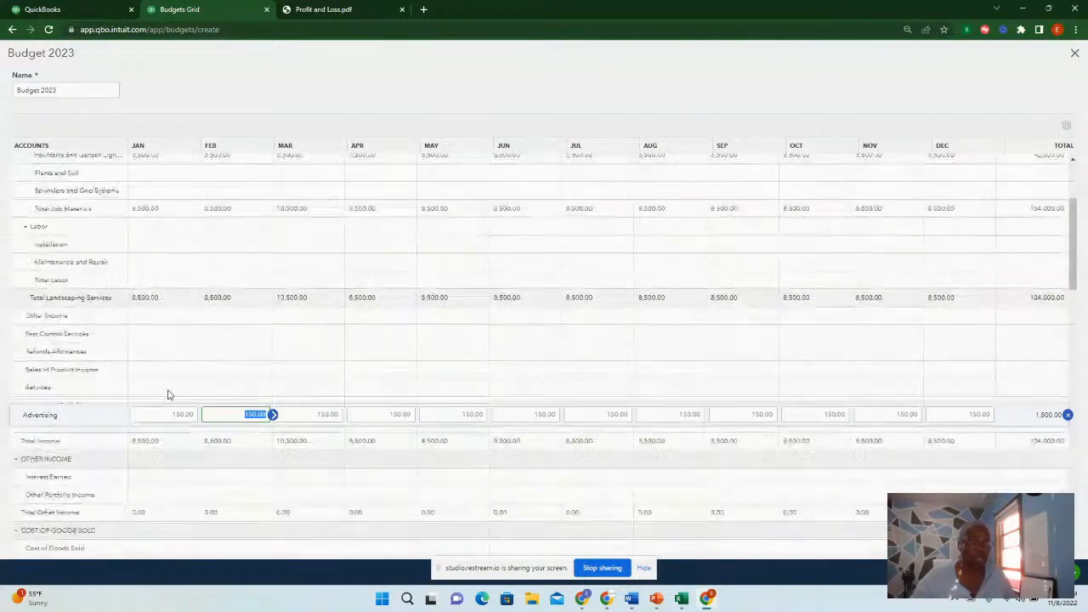
scroll(170, 308, down, 3)
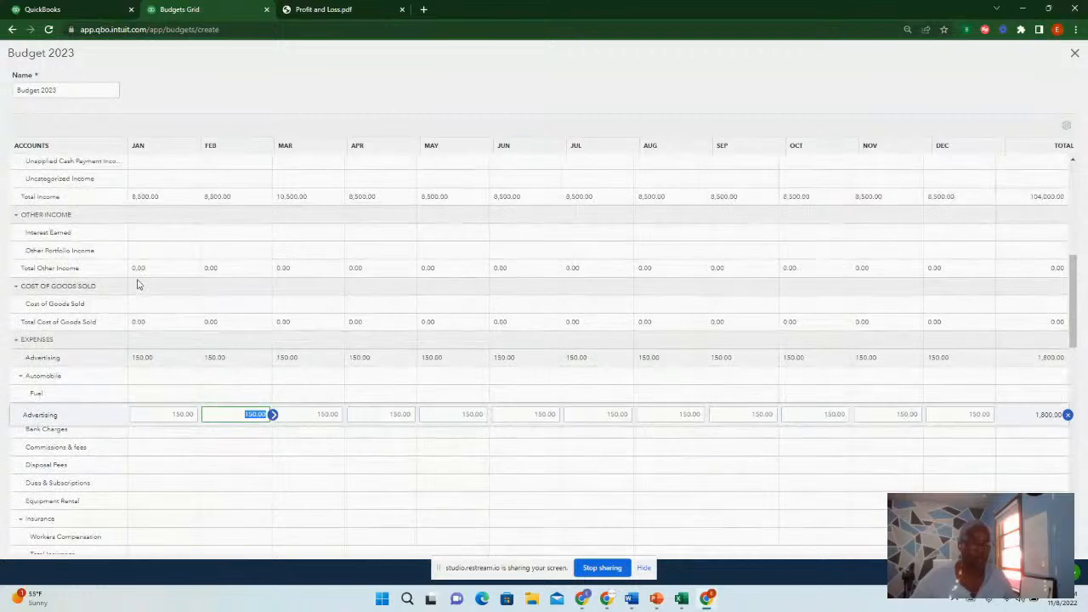
scroll(214, 333, down, 2)
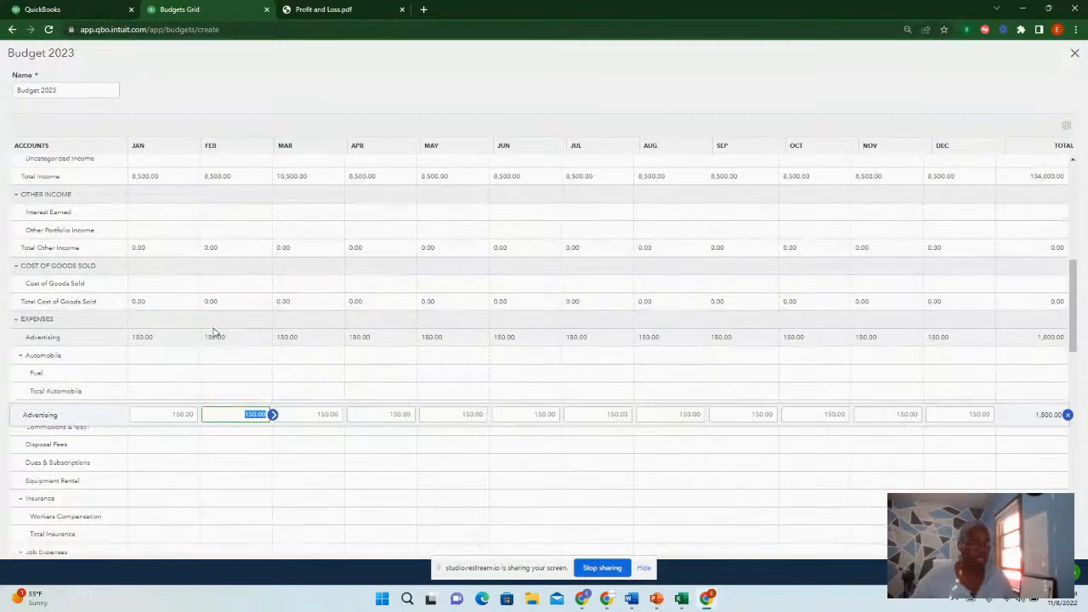
Budget 400 for Cost of Goods Sold in January and copy that amount across all months
scroll(213, 332, up, 1)
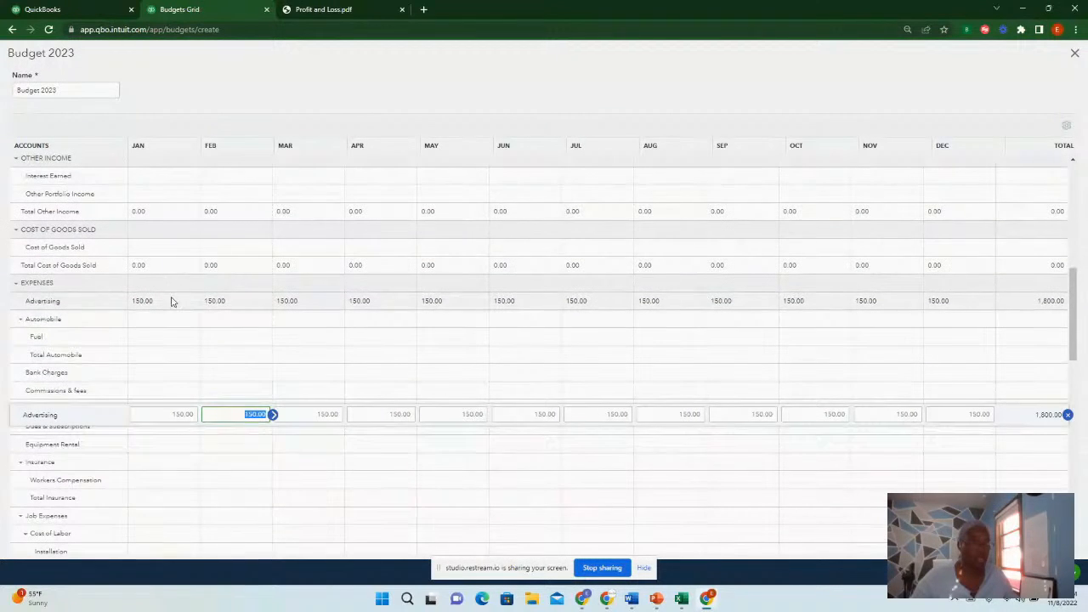
click(163, 247)
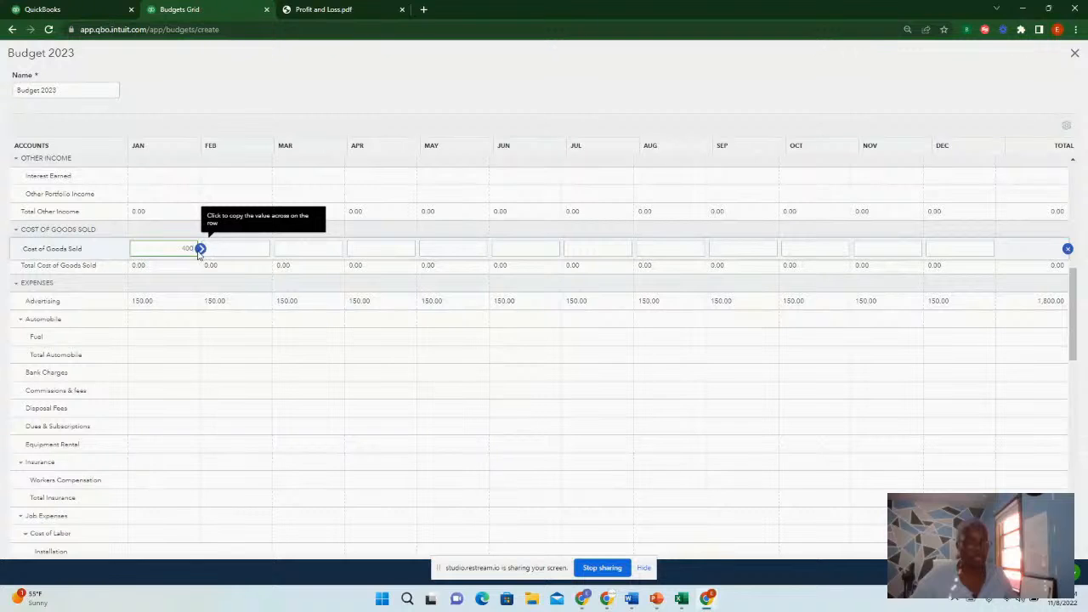
click(200, 249)
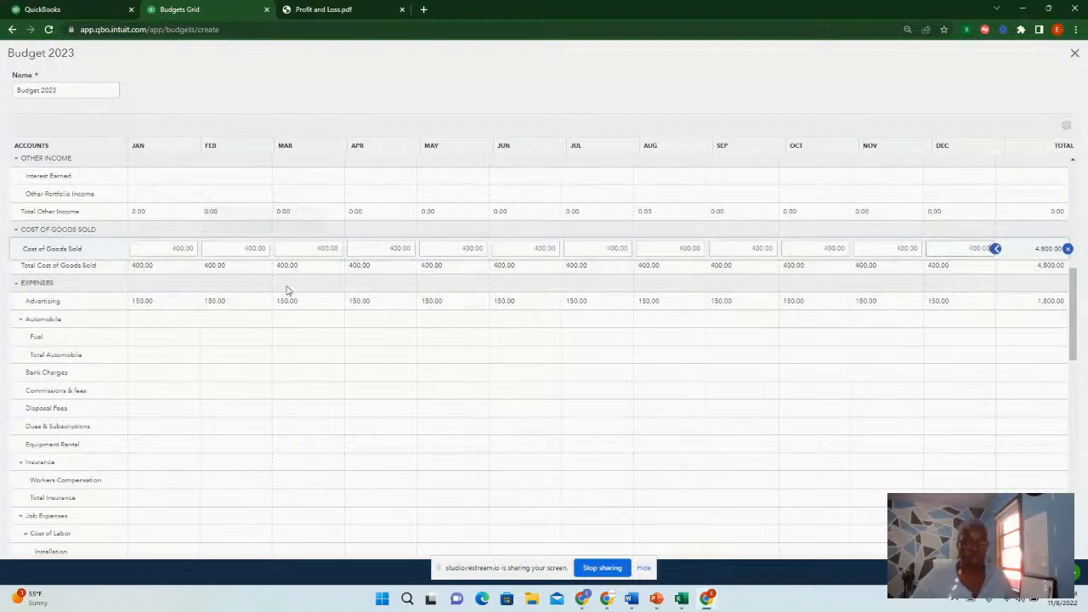
Budget 27 for Stationery & Printing in January and copy that amount across all months
scroll(285, 294, down, 10)
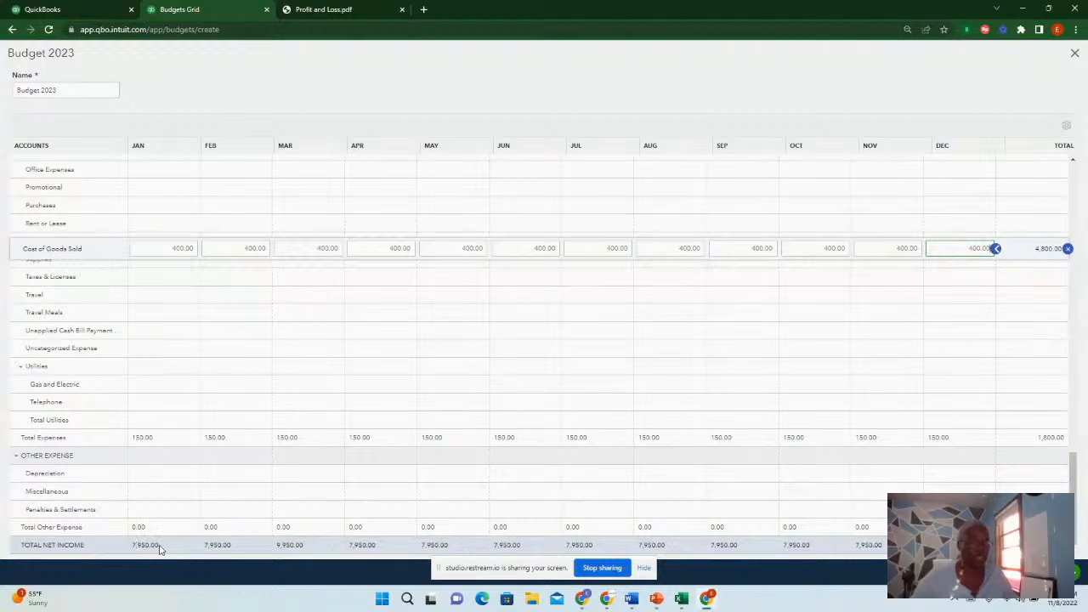
scroll(207, 406, up, 2)
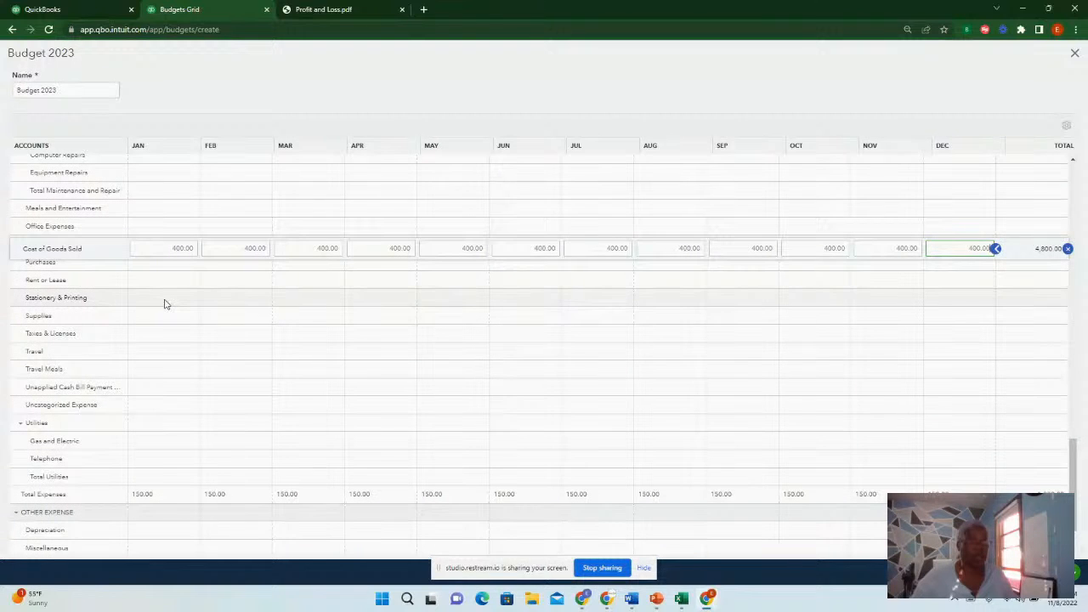
click(165, 302)
scroll(225, 314, up, 3)
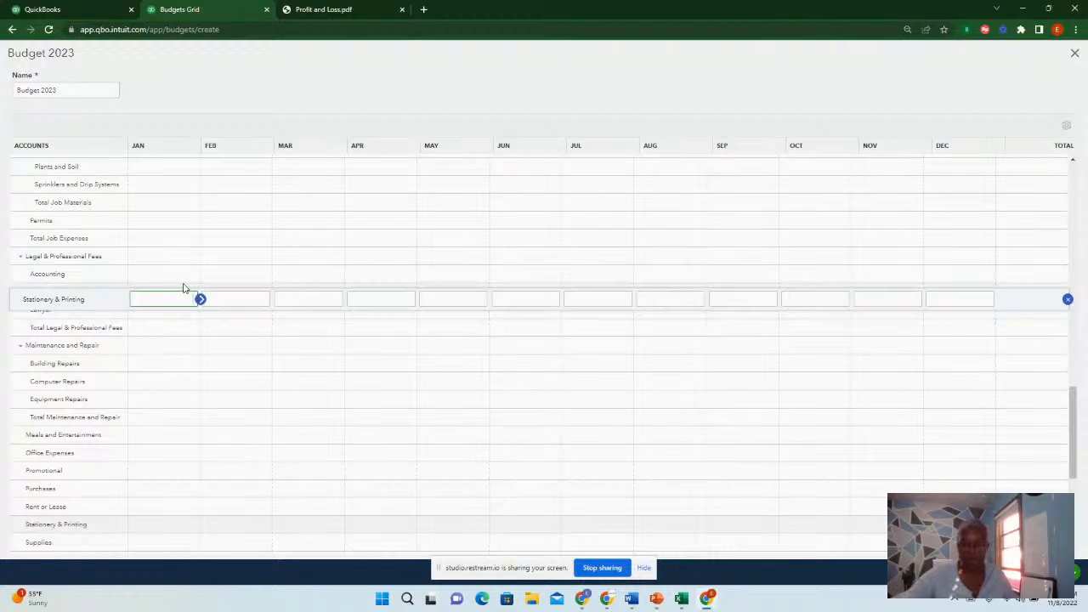
text(275)
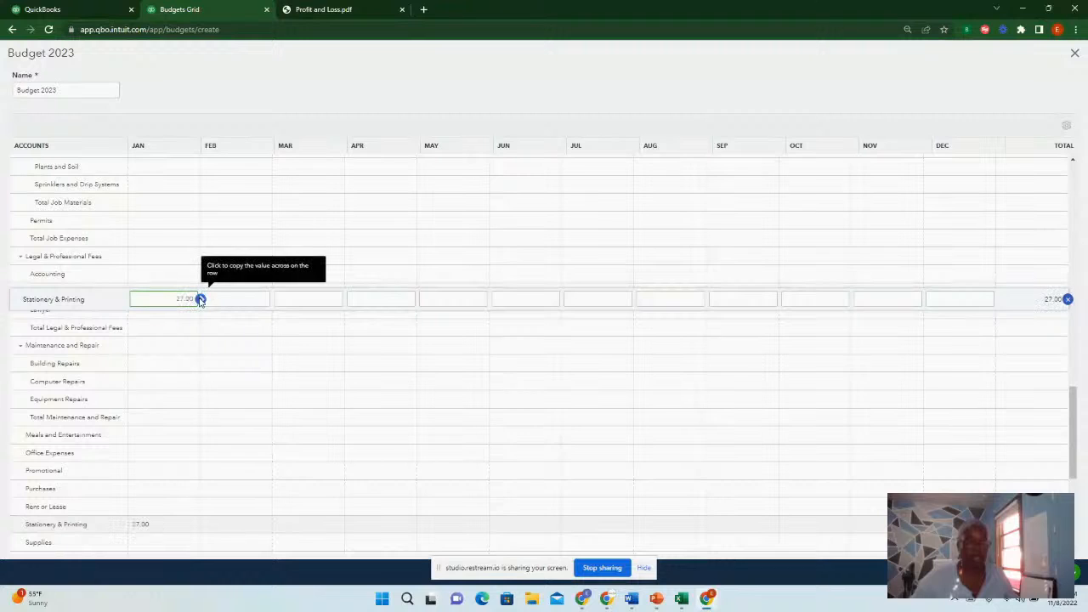
click(201, 300)
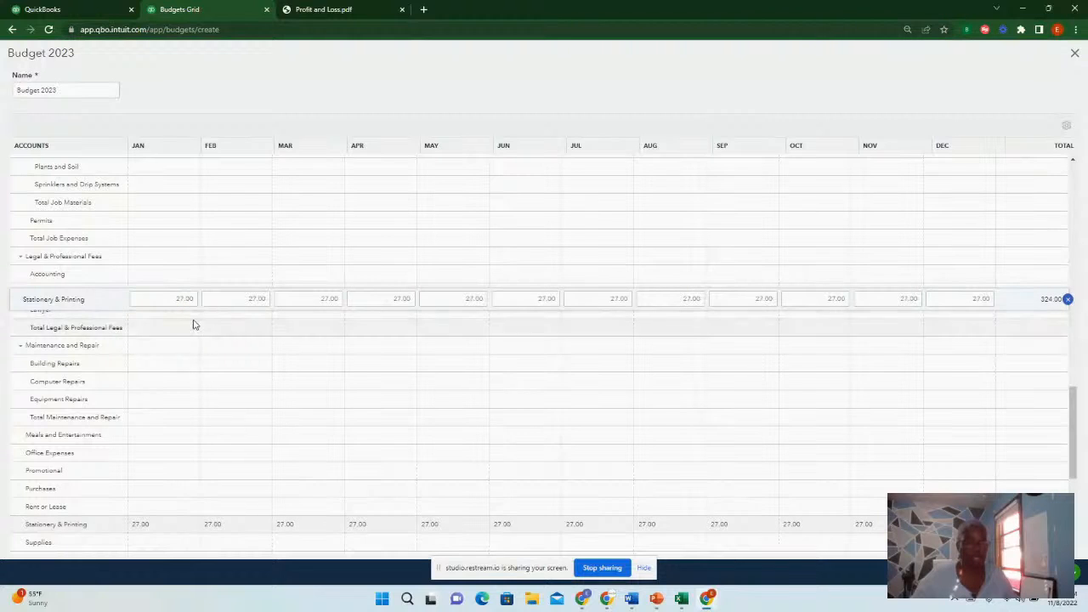
Budget 1,500 for Accounting in January, May, September and December
click(176, 276)
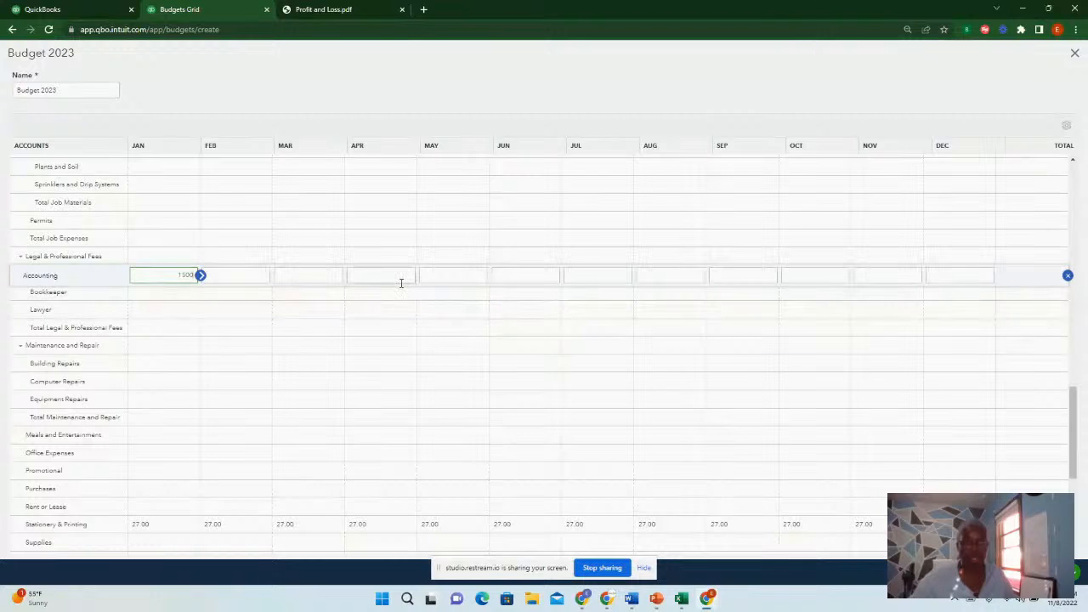
click(436, 281)
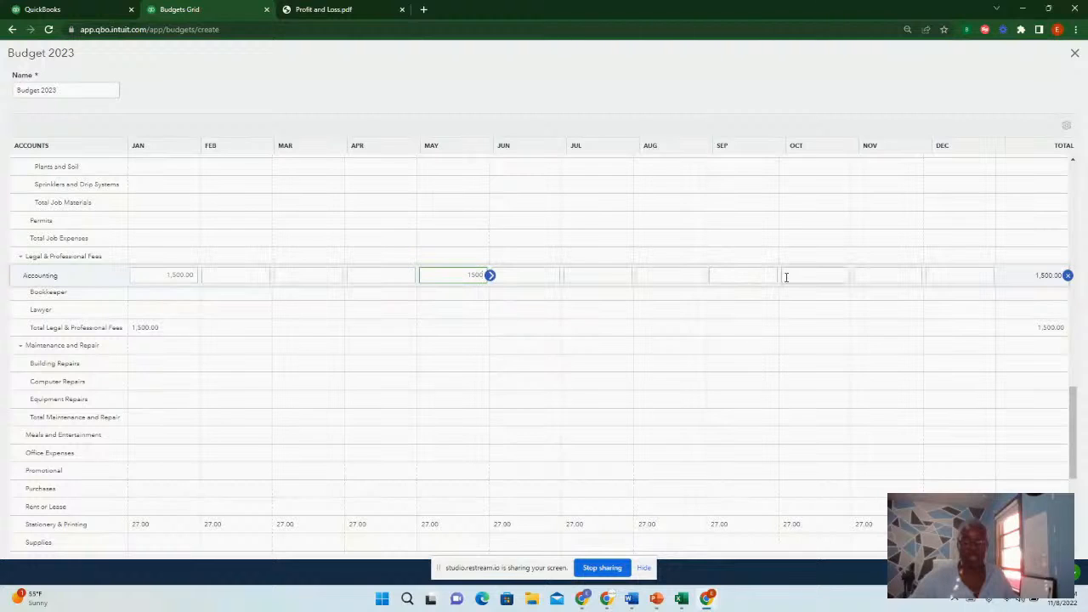
click(736, 275)
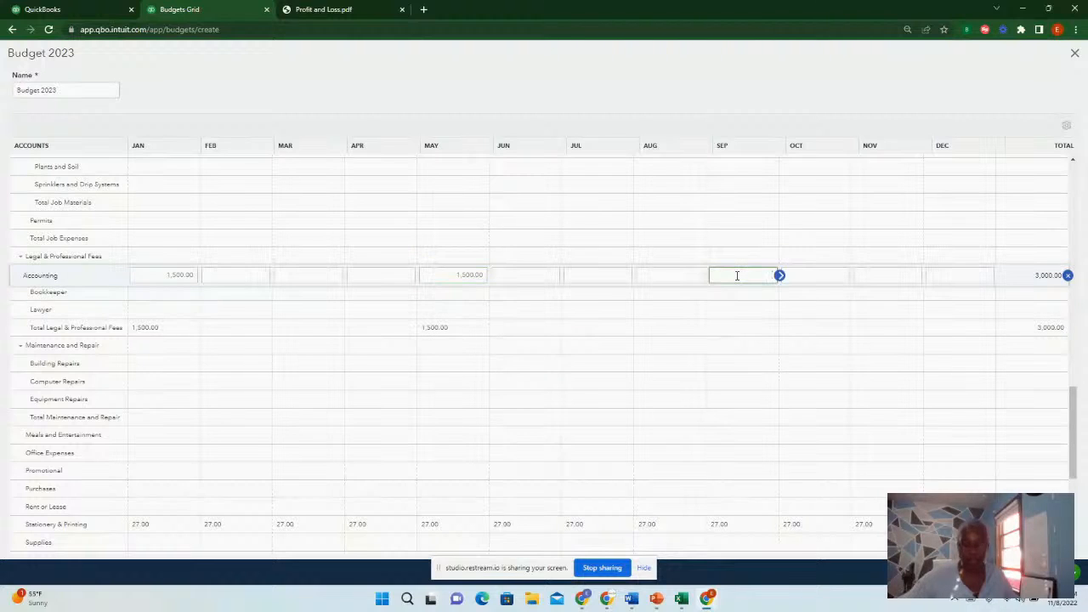
text(1500)
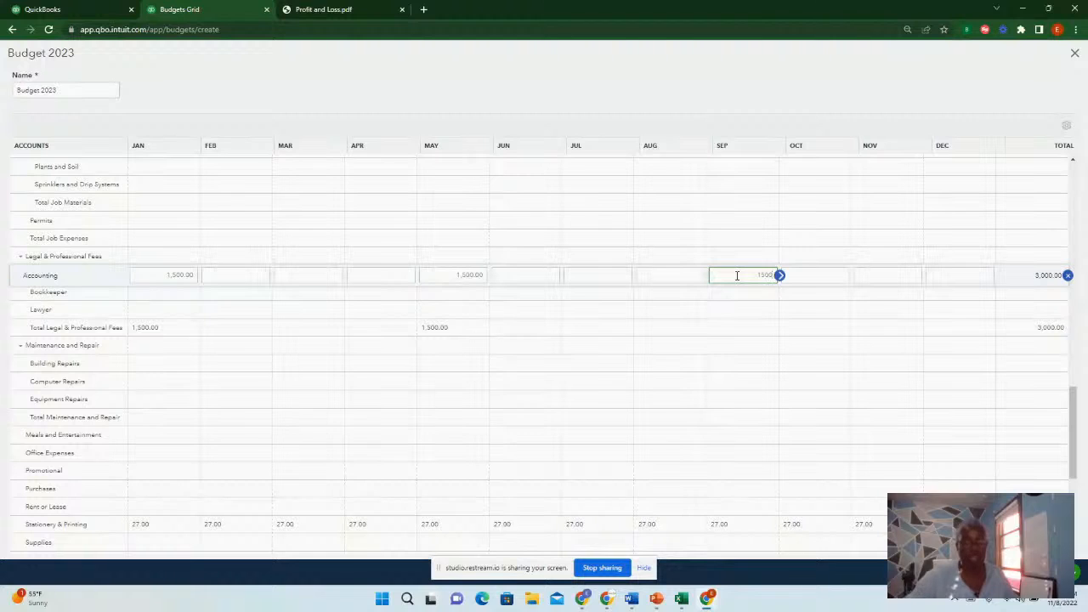
click(961, 274)
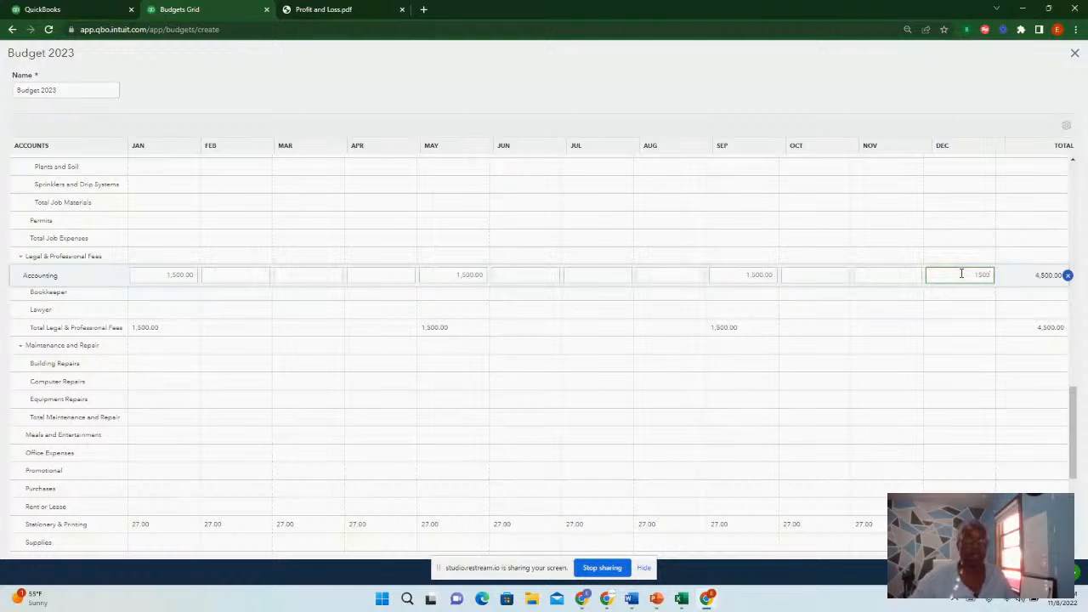
Budget 600 for Bookkeeper in January and copy that amount across all months
click(182, 293)
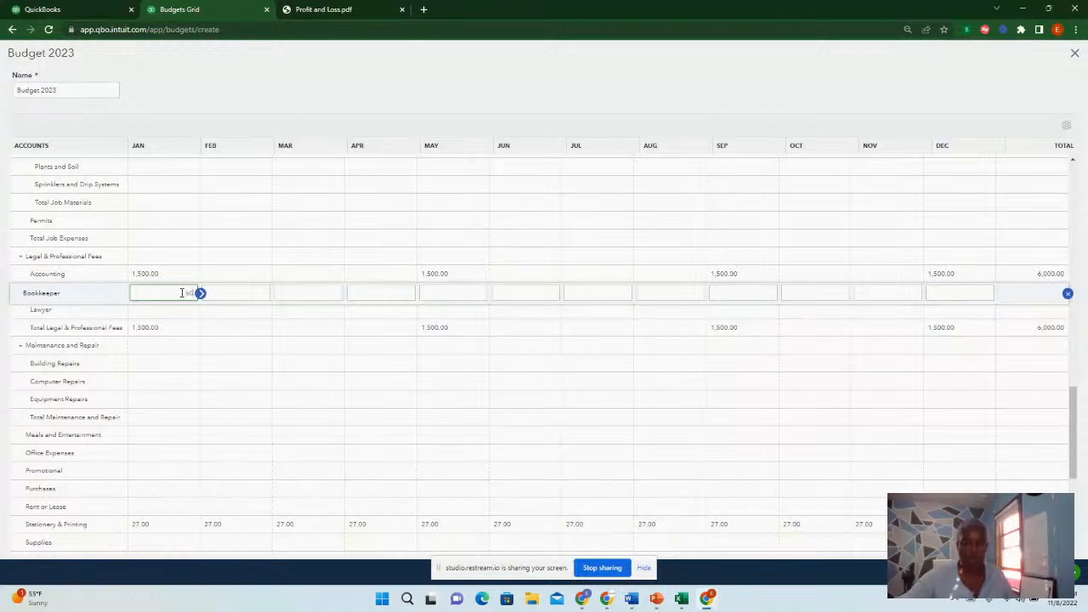
text(600)
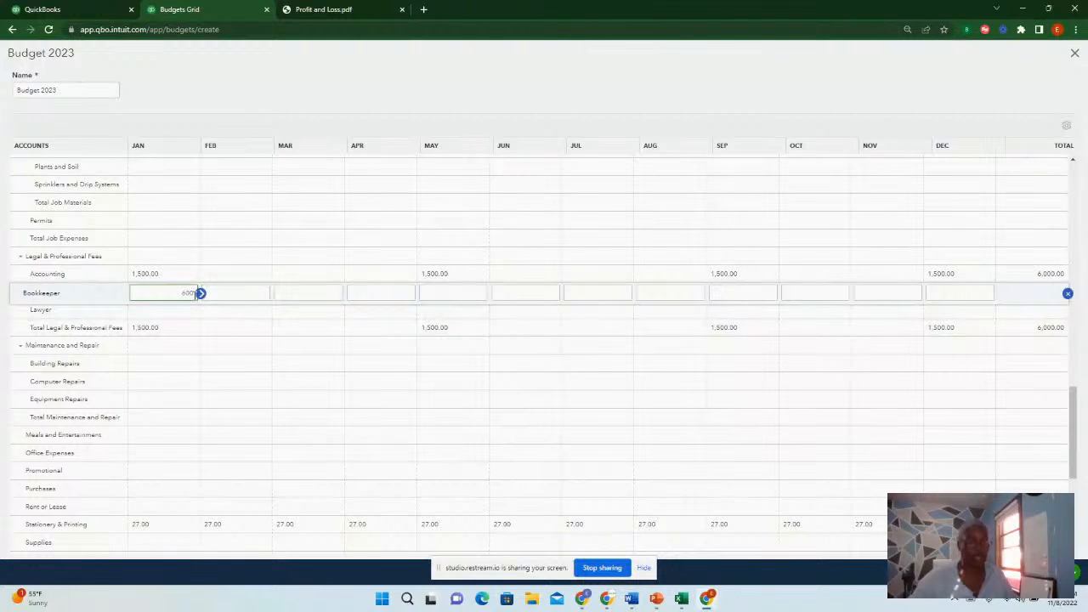
click(201, 293)
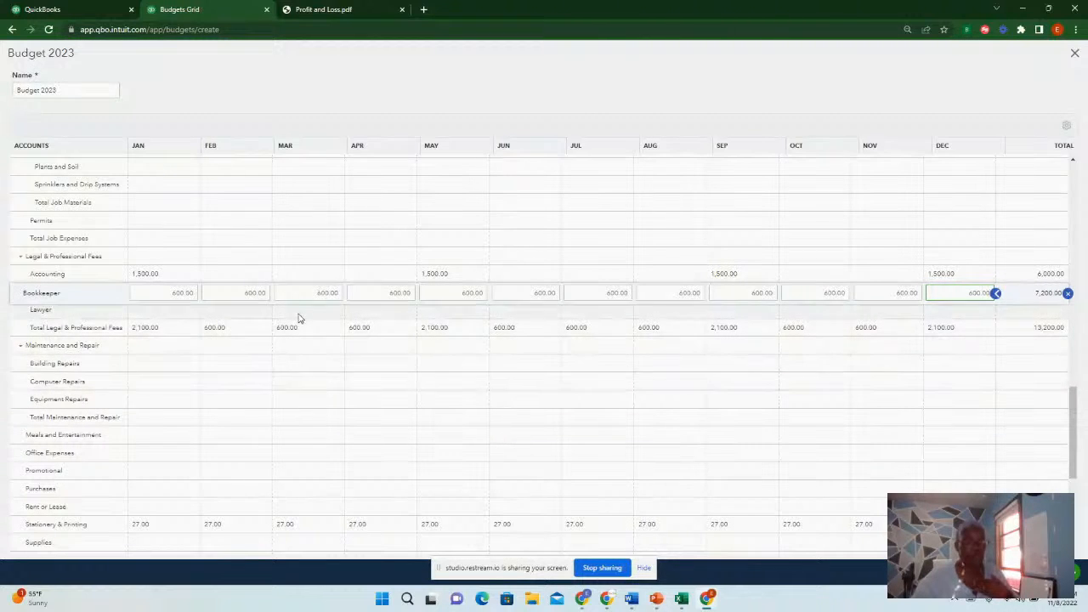
Scroll through the budget grid to review the expense amounts and net income totals
scroll(330, 417, down, 3)
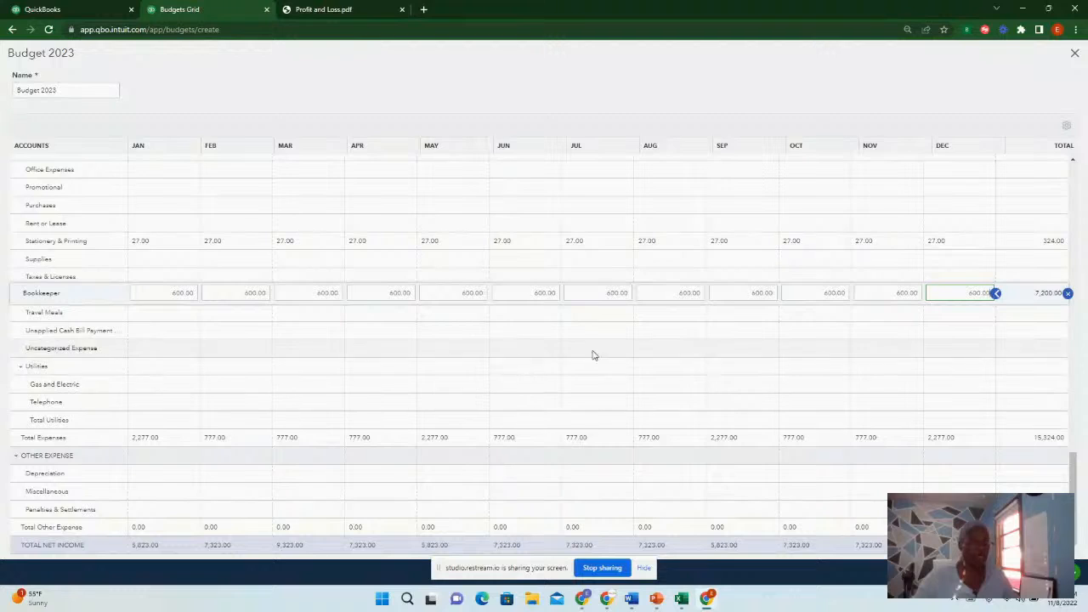
scroll(194, 344, up, 3)
scroll(194, 322, up, 5)
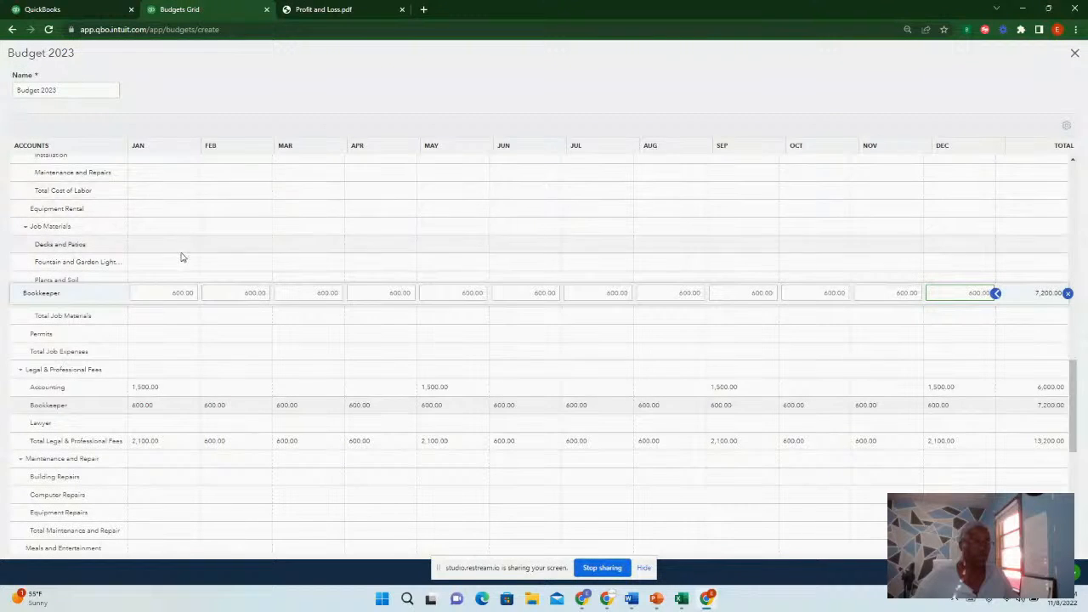
scroll(332, 414, down, 4)
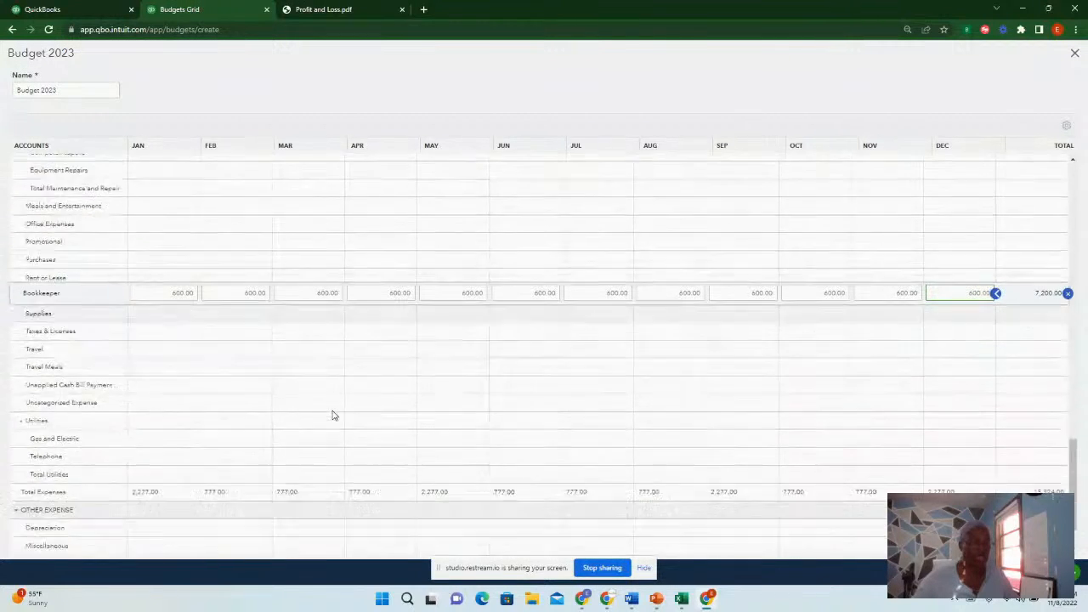
scroll(333, 414, down, 2)
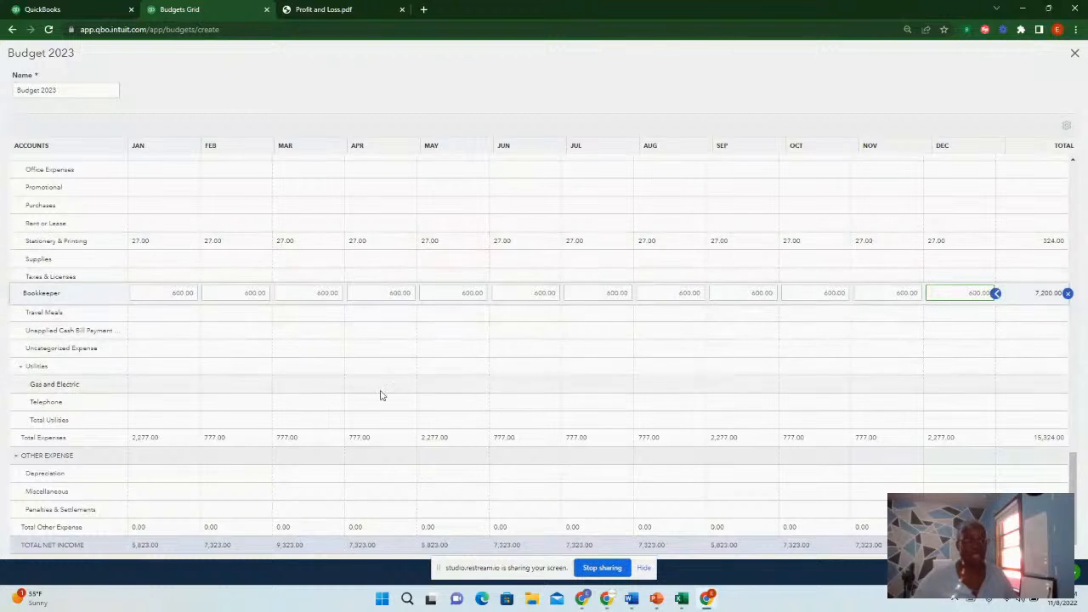
scroll(272, 393, up, 3)
scroll(272, 393, down, 2)
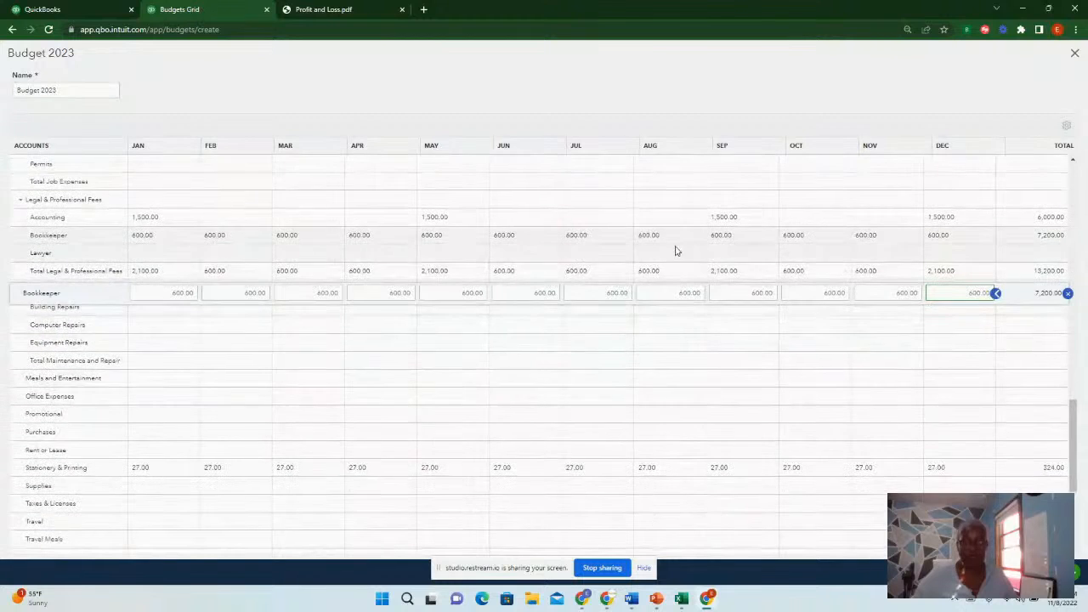
scroll(470, 321, down, 3)
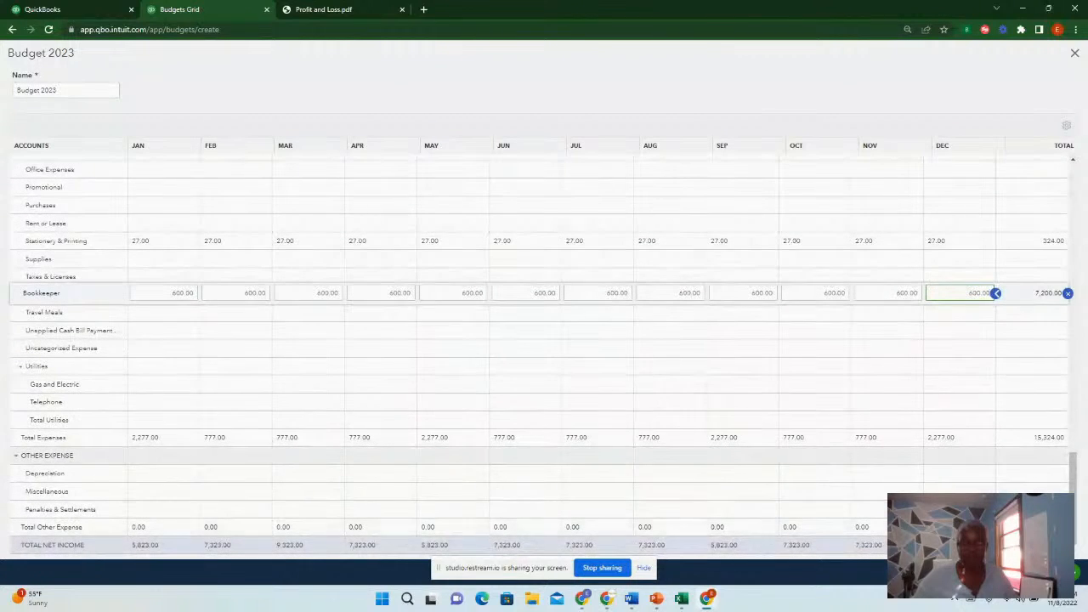
Save and close Budget 2023, then open Budgeting and start adding a new budget
click(1037, 572)
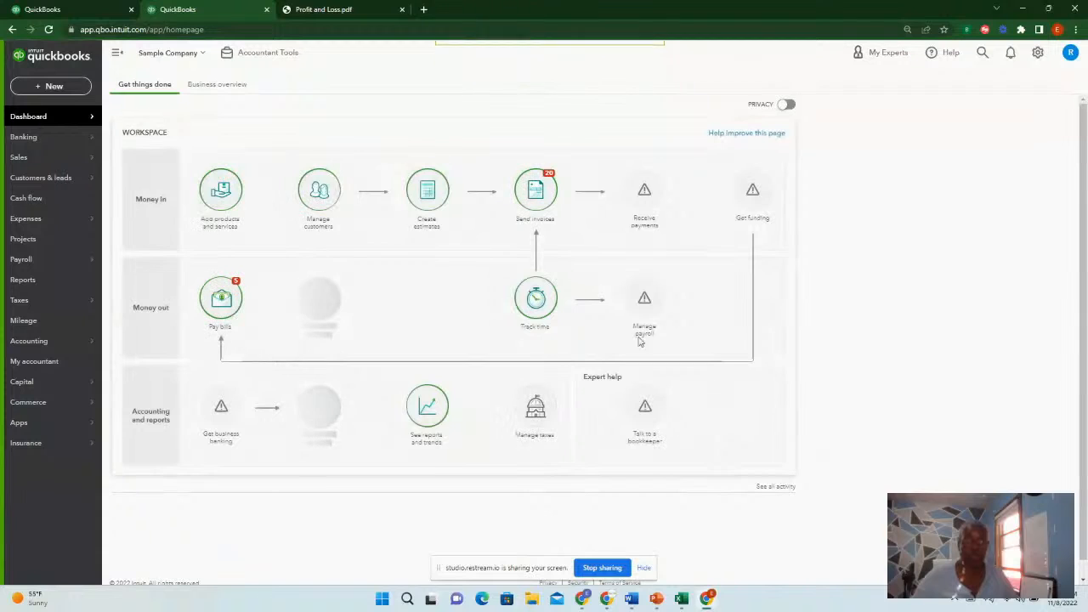
click(1039, 53)
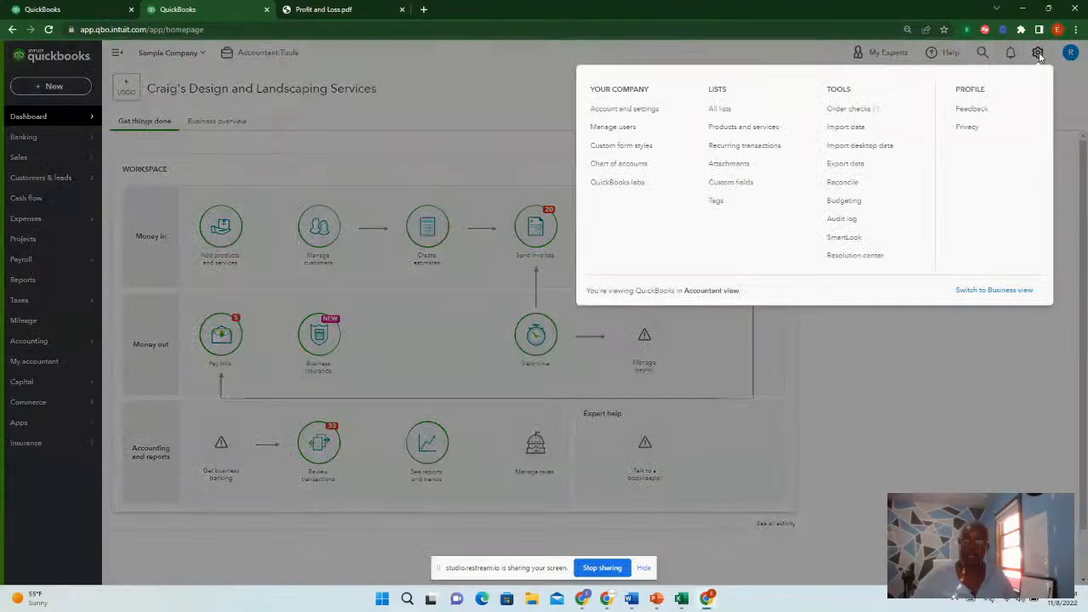
click(844, 202)
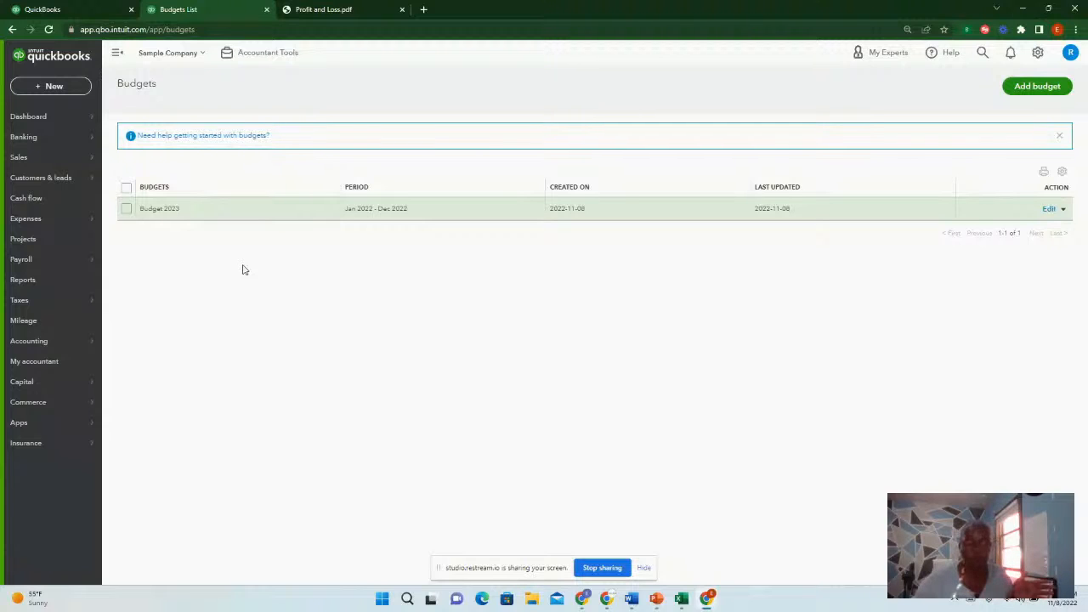
click(1035, 88)
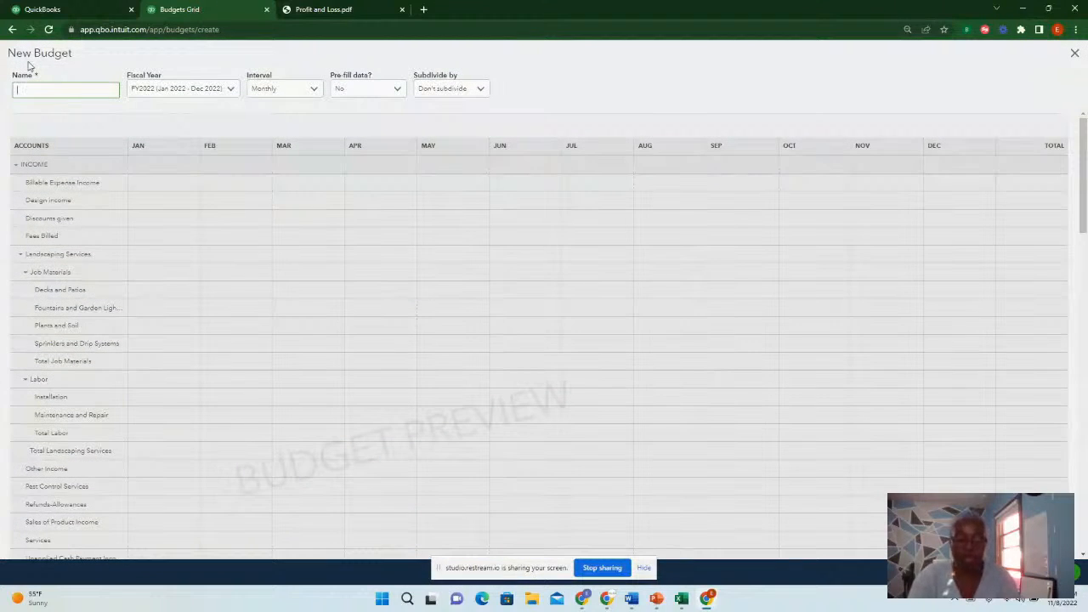
Name the new budget Vehicle Budget, set its fiscal year to FY2023, and open the budget grid
text(Va)
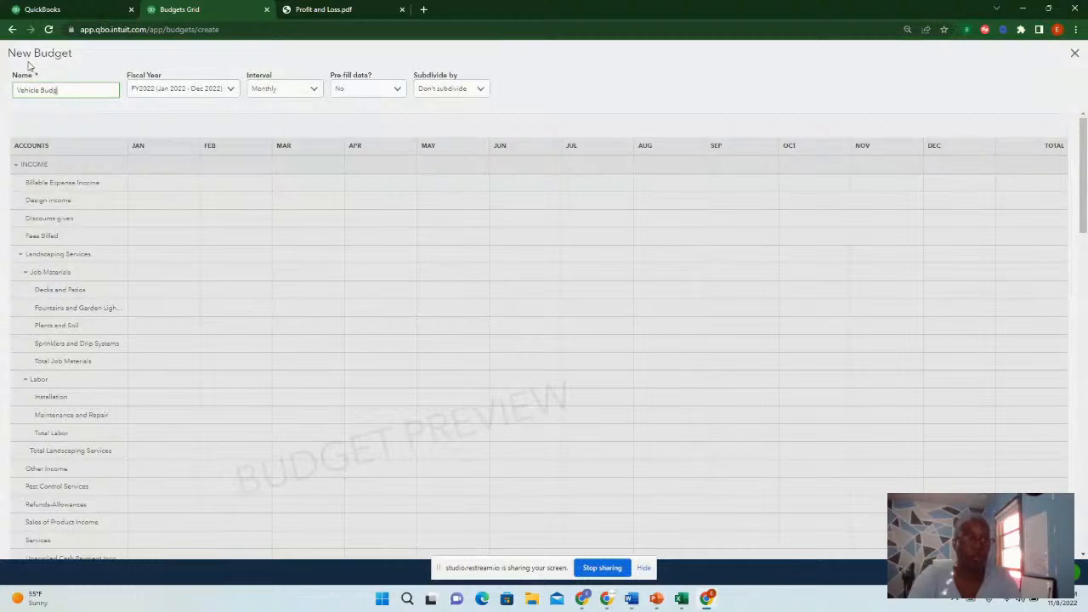
click(232, 93)
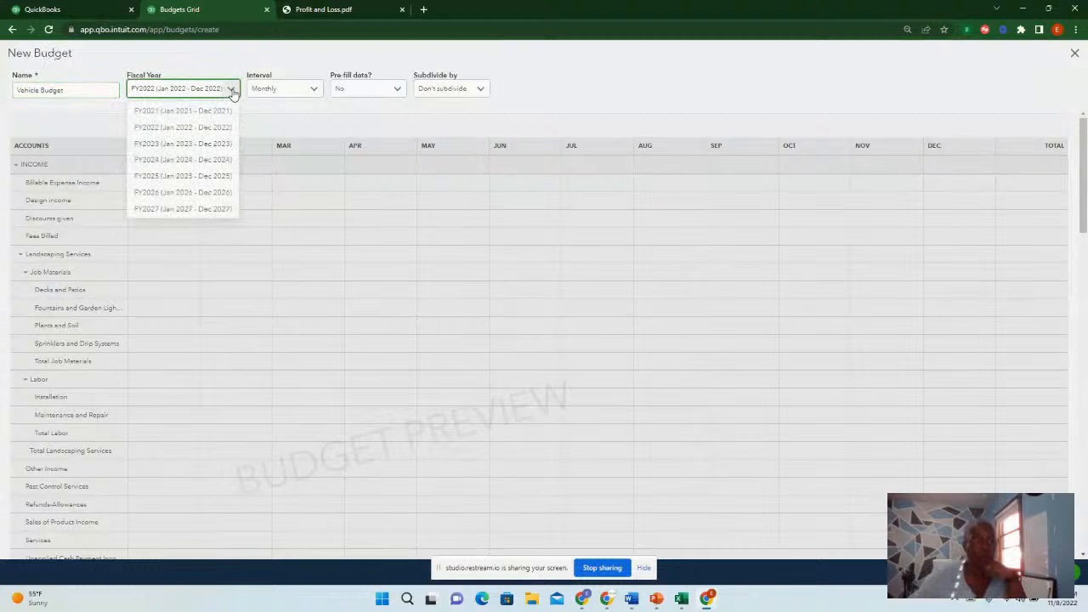
click(164, 146)
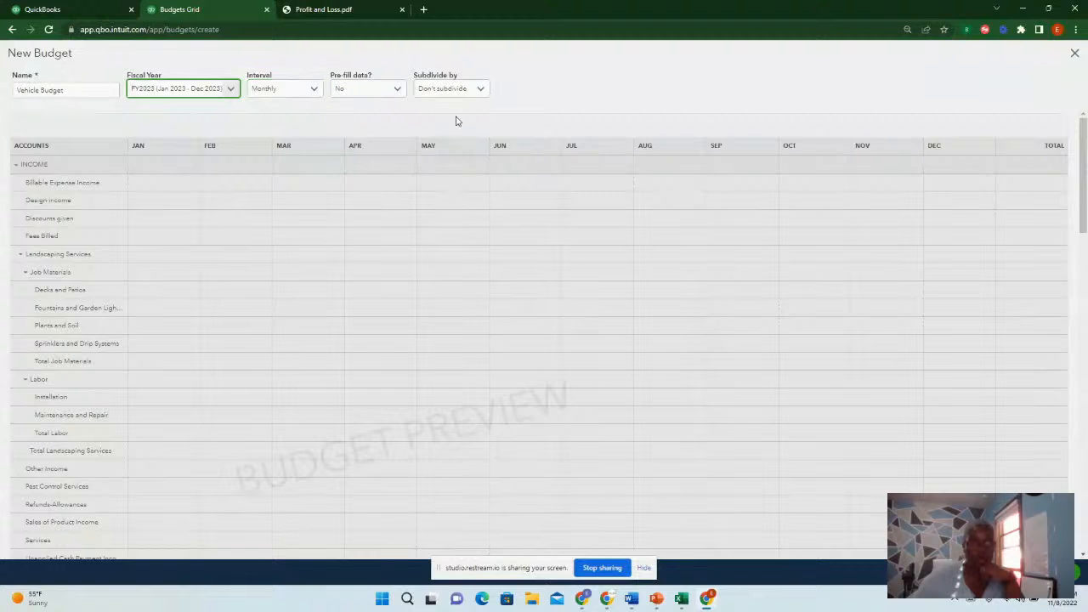
scroll(195, 272, down, 1)
scroll(194, 257, up, 1)
click(71, 205)
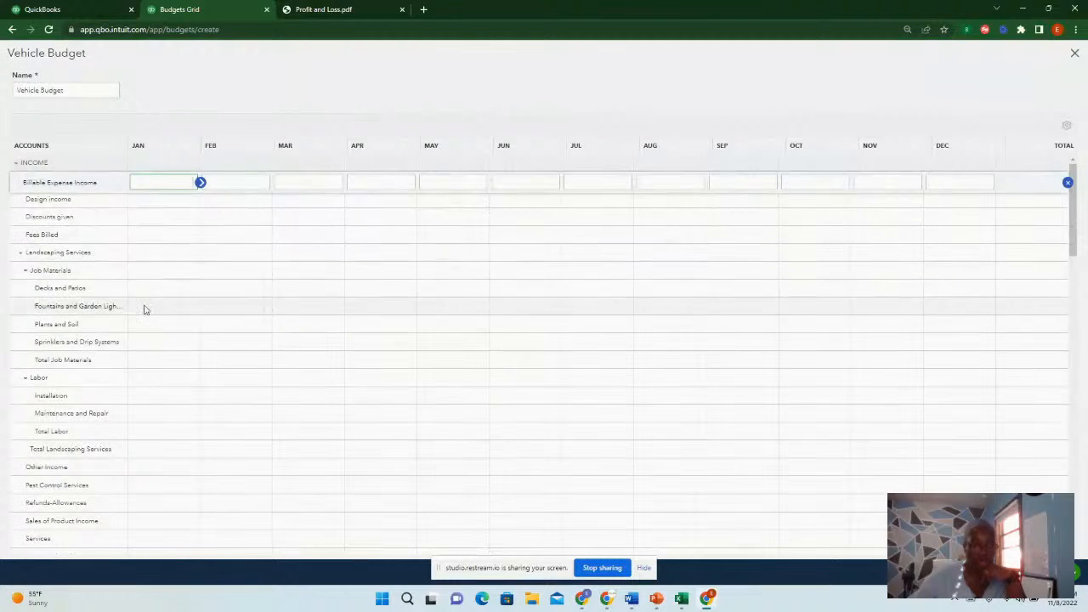
Budget 600 for Automobile in January, copy it across all months, and save and close the Vehicle Budget
scroll(154, 320, down, 2)
scroll(134, 335, down, 2)
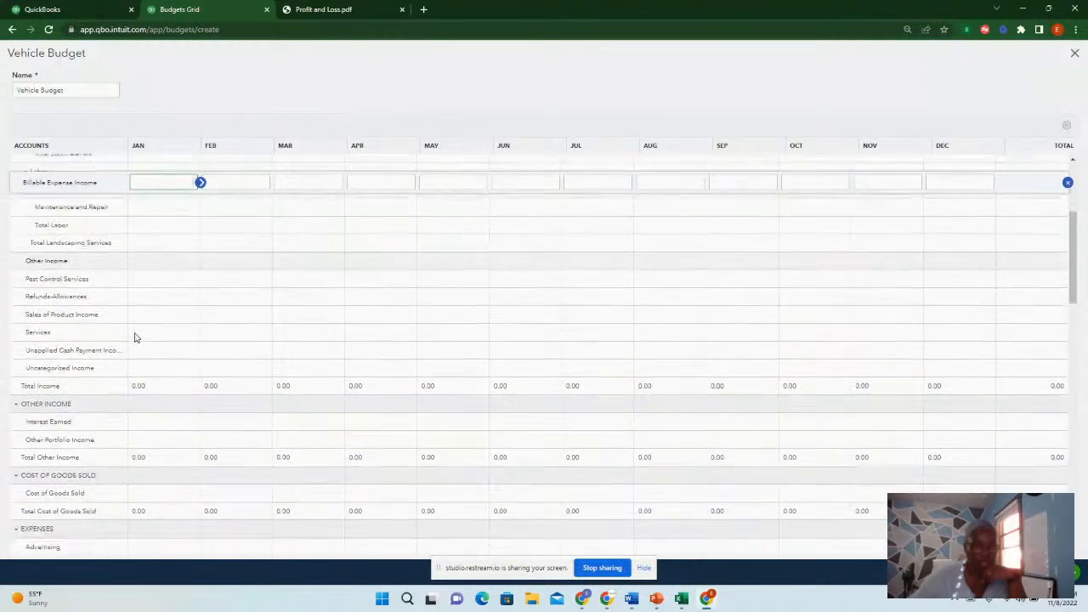
scroll(133, 337, down, 4)
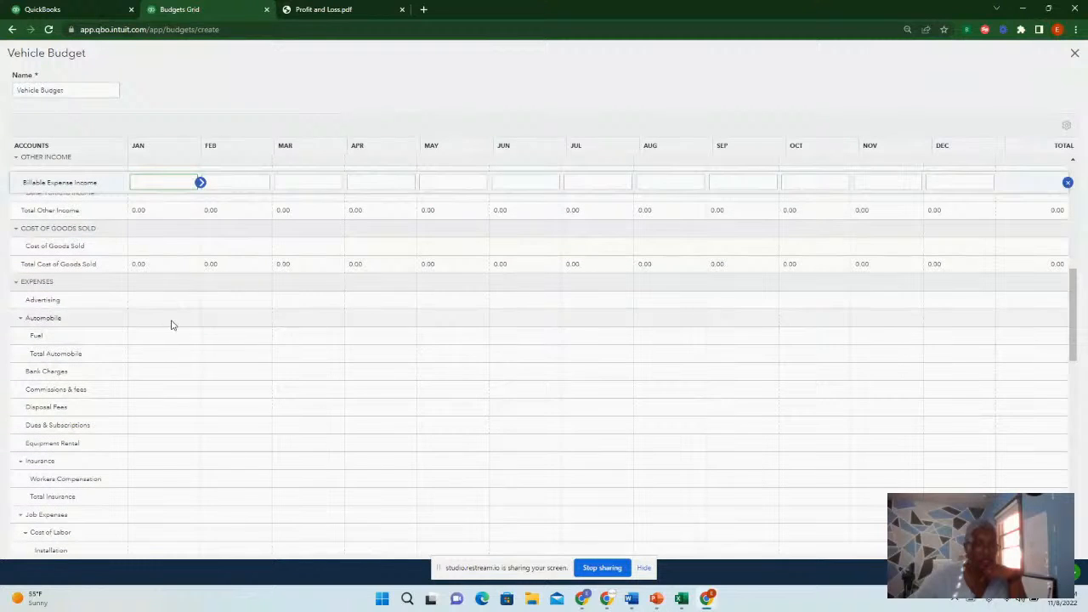
click(171, 322)
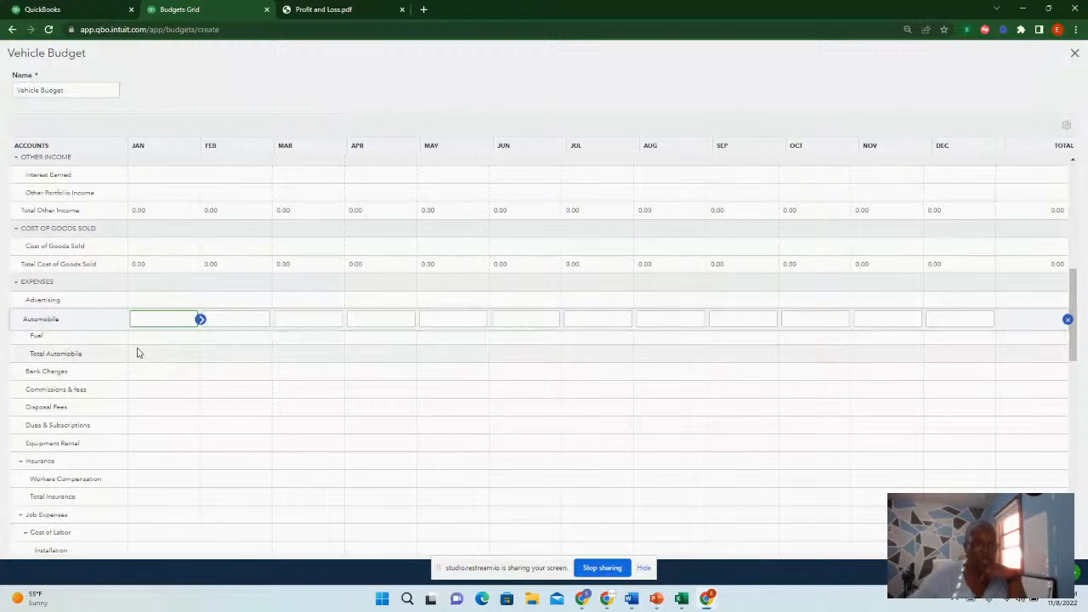
text(500)
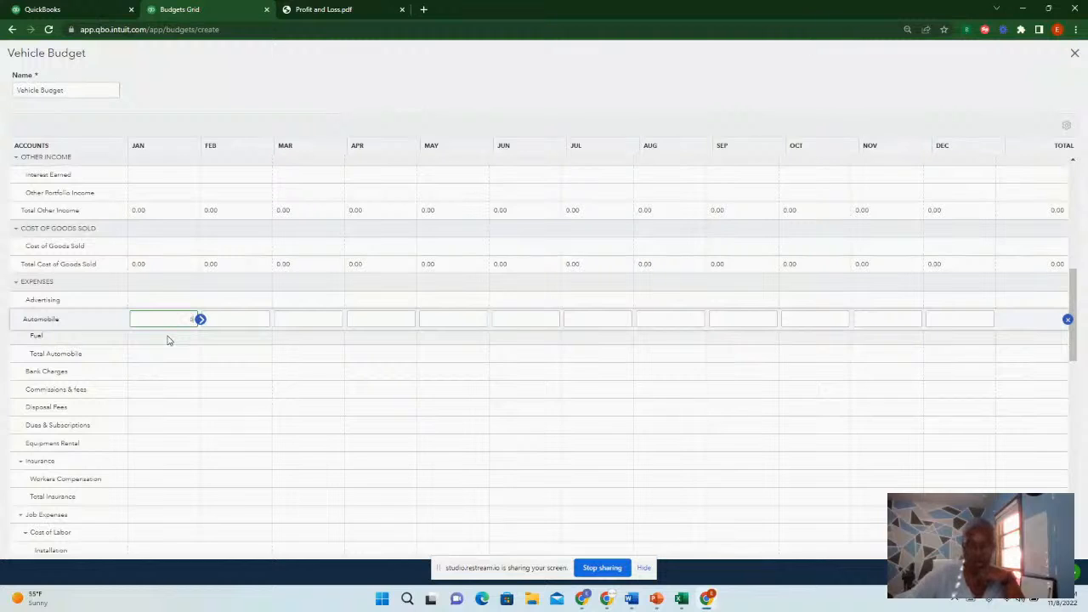
text(0)
key(BackSpace)
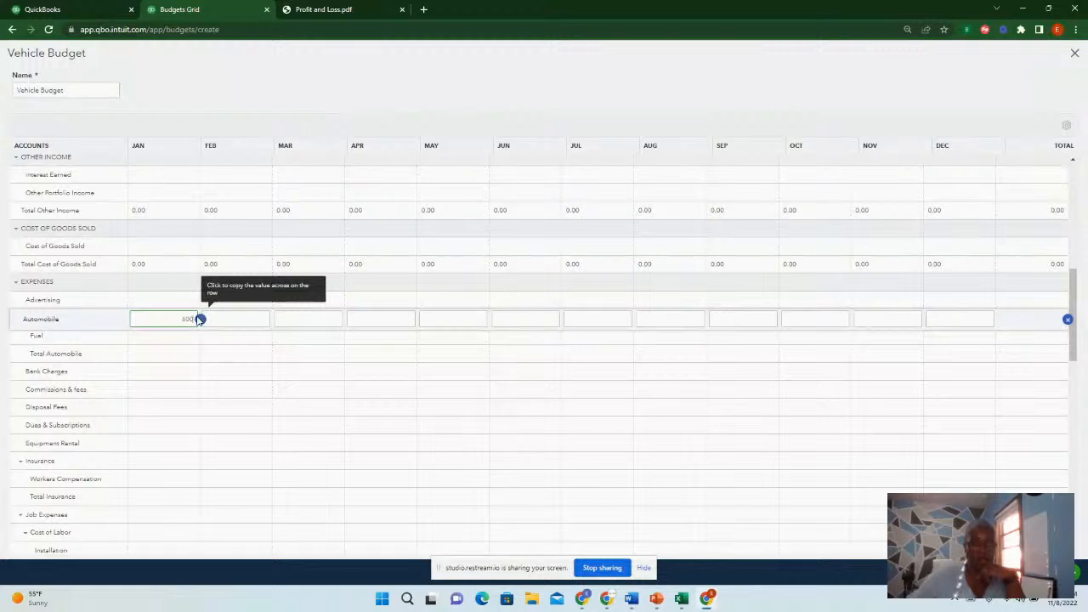
click(201, 319)
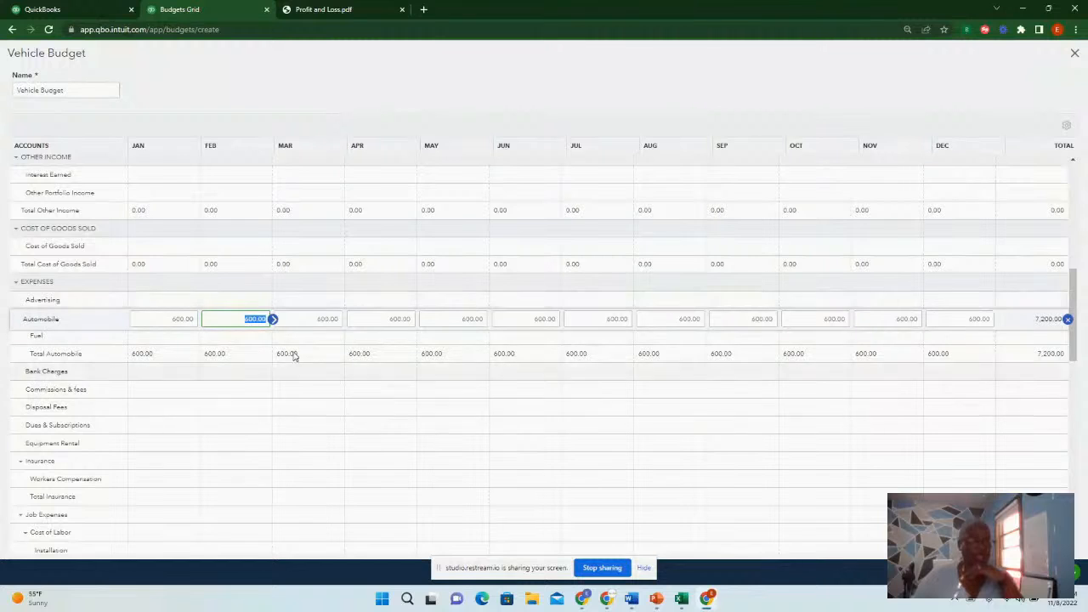
click(977, 571)
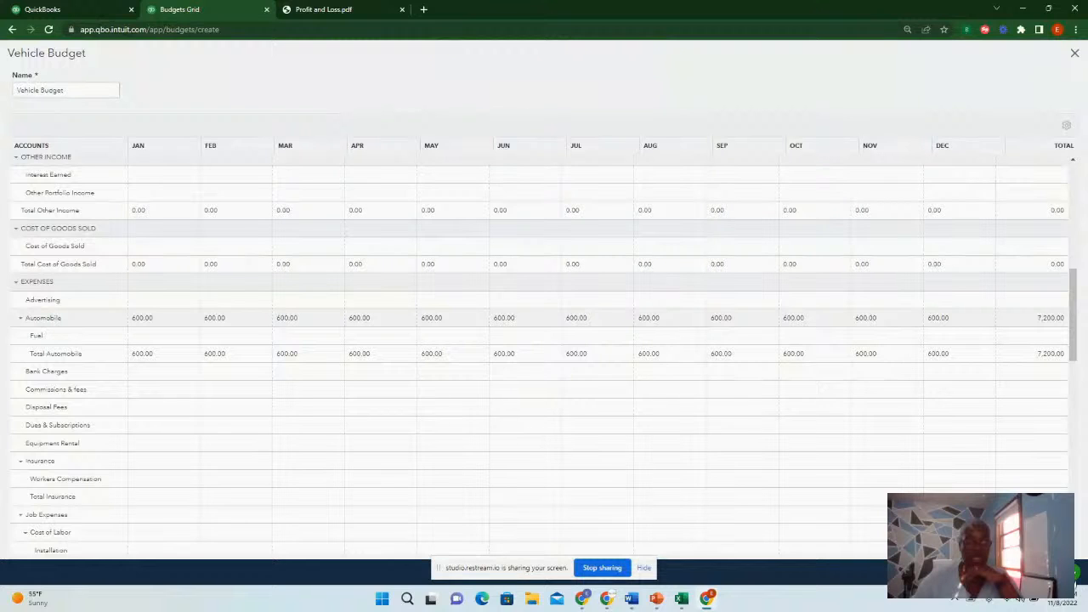
click(1035, 571)
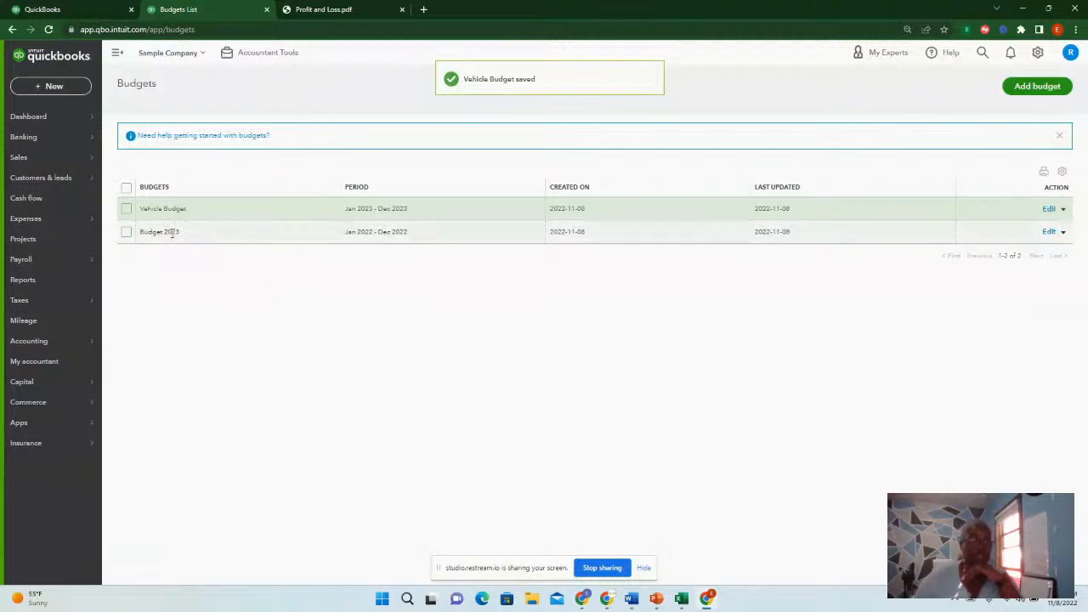
Reopen and close the Vehicle Budget, then make a copy of it from the budgets list
click(1051, 212)
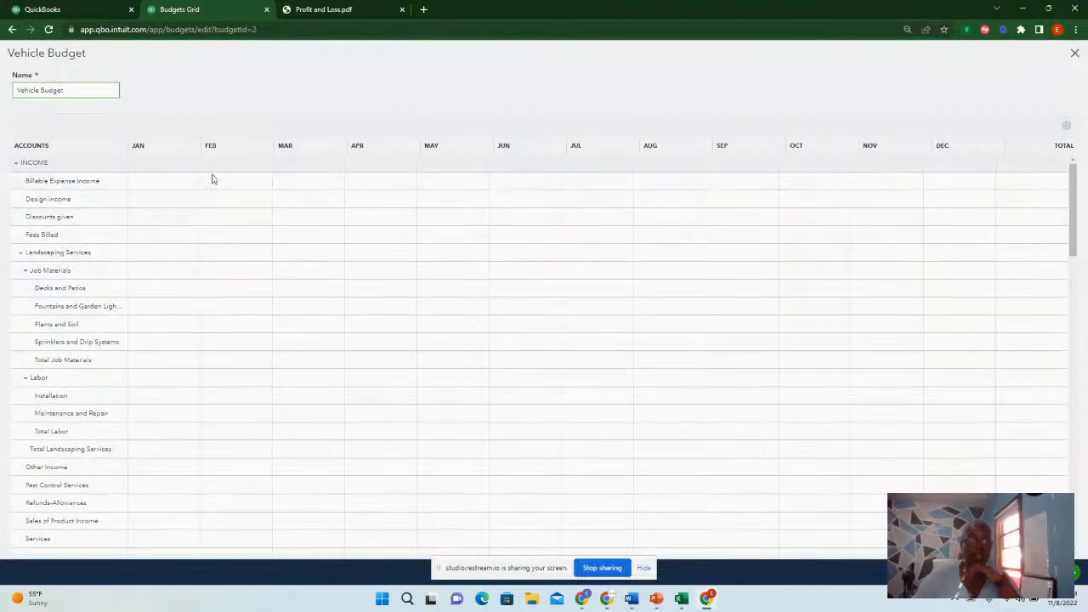
click(1072, 56)
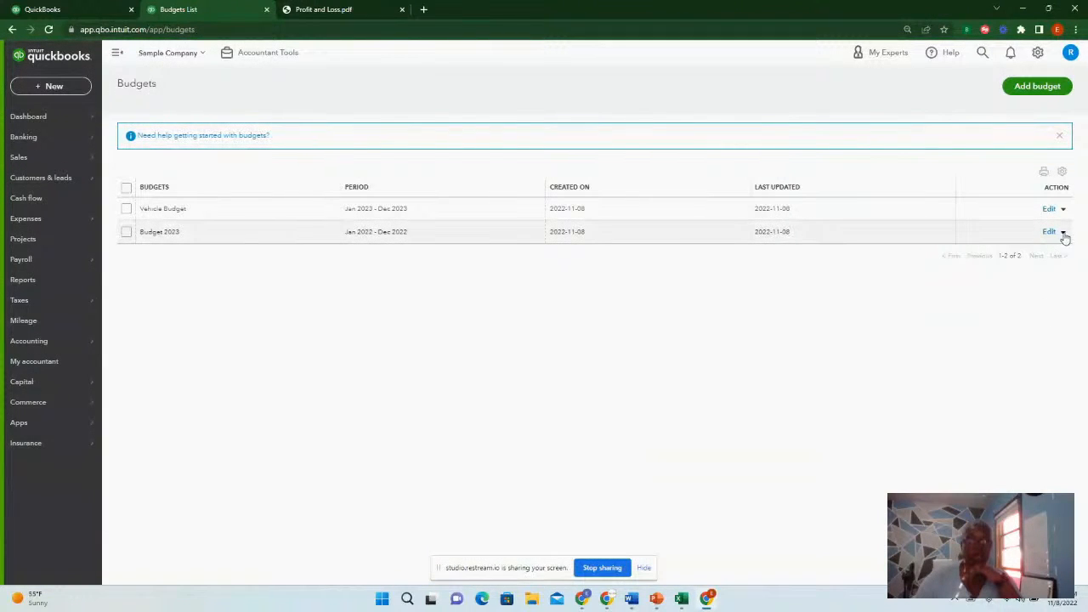
click(1063, 233)
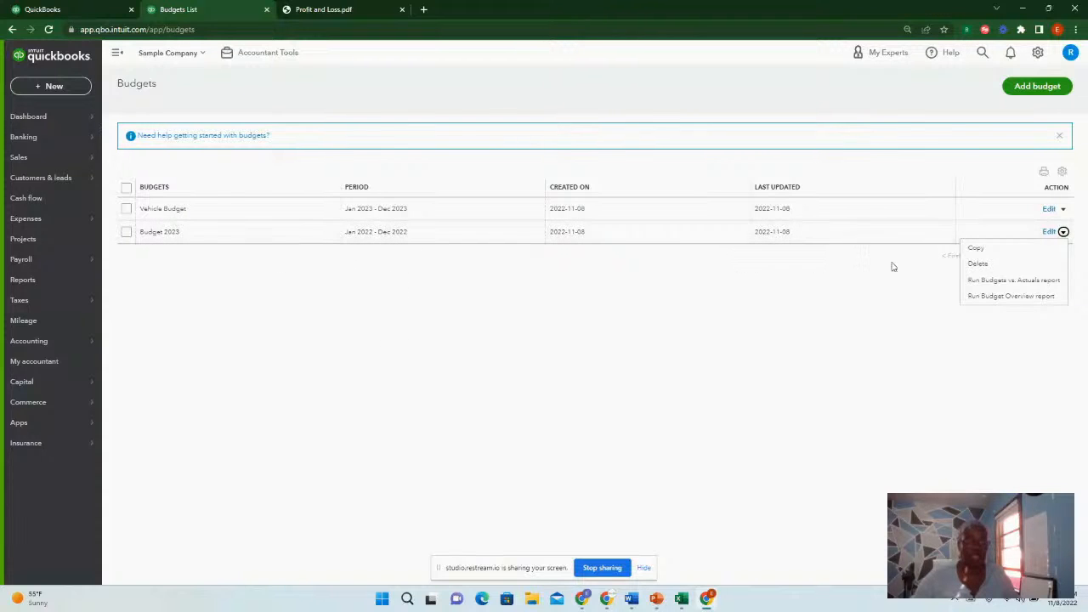
click(126, 208)
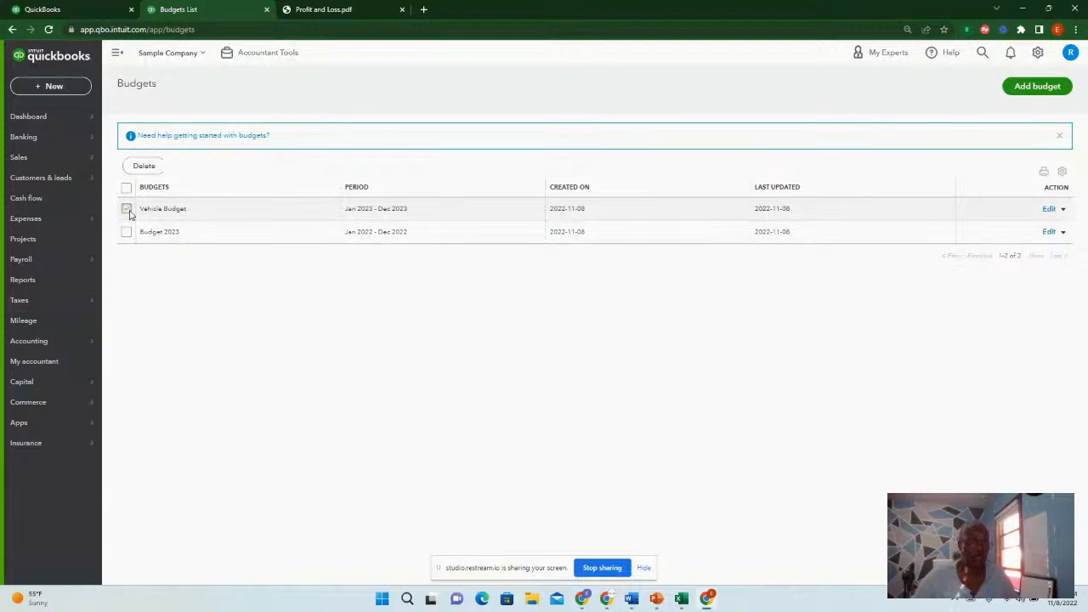
click(1062, 211)
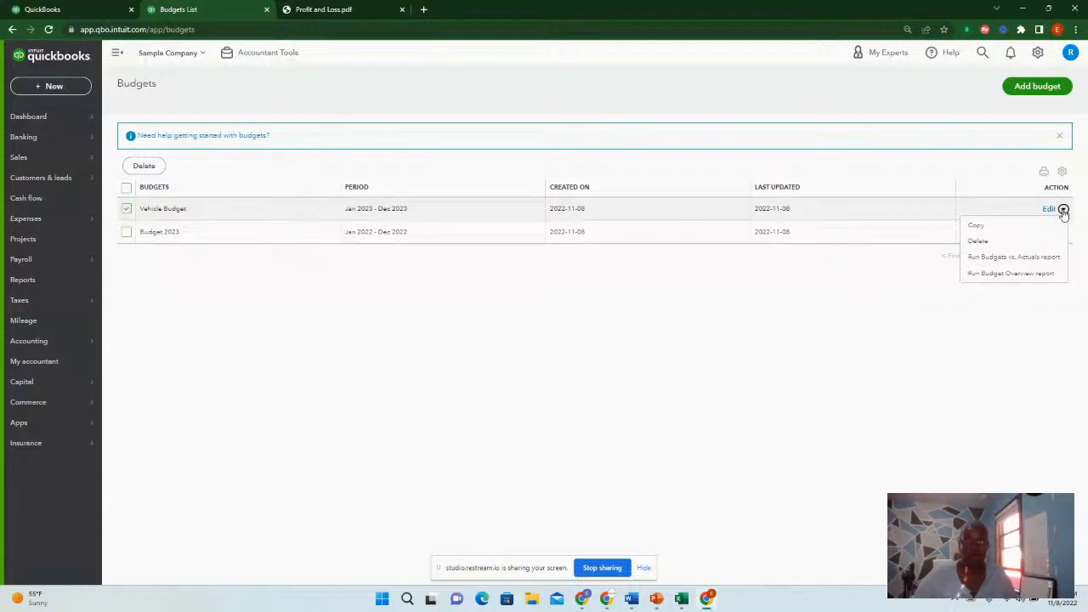
click(976, 226)
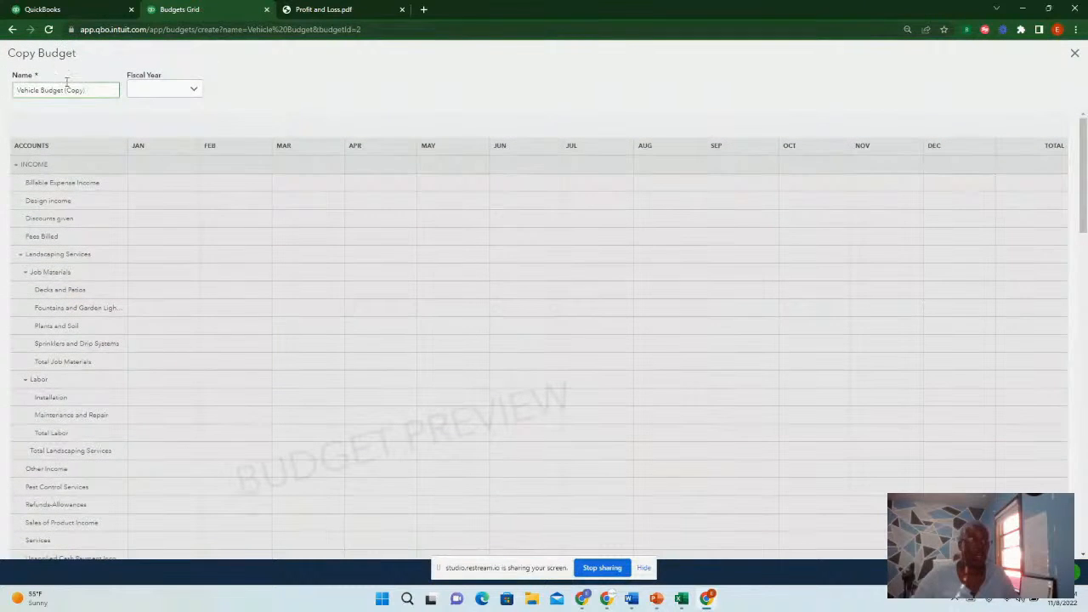
Name the copied budget Professional Service and set its fiscal year to FY2023
drag(67, 92, 1, 96)
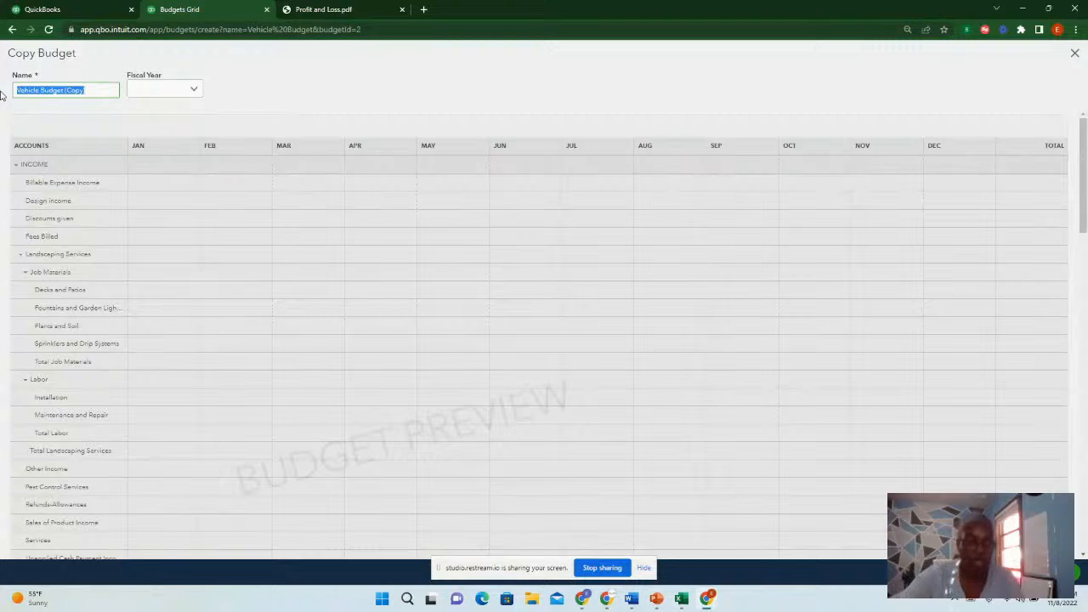
text(2)
text(rofessional)
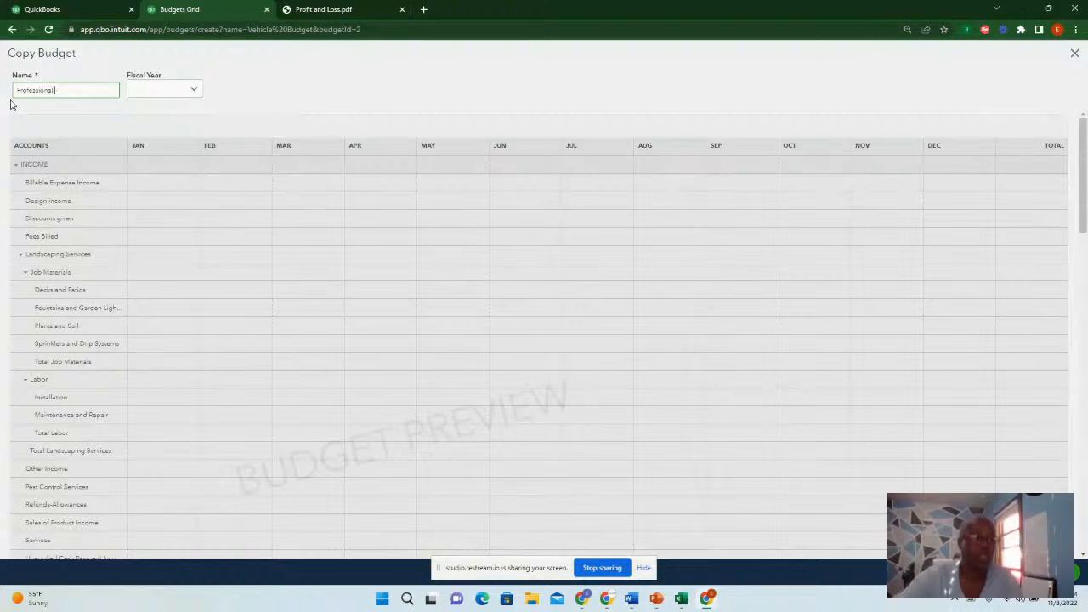
text( Servi)
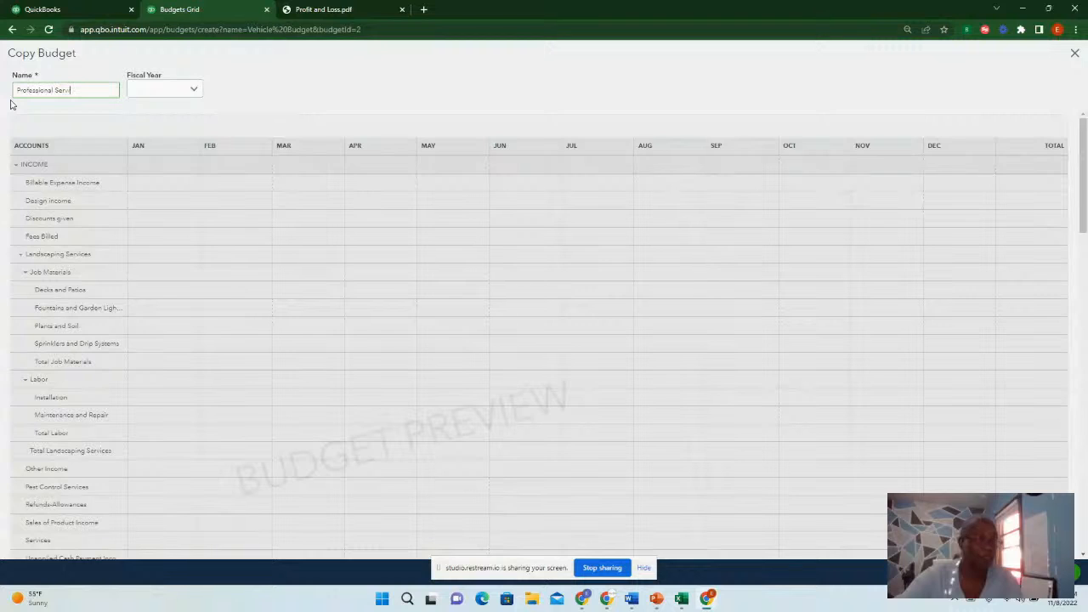
text(ce)
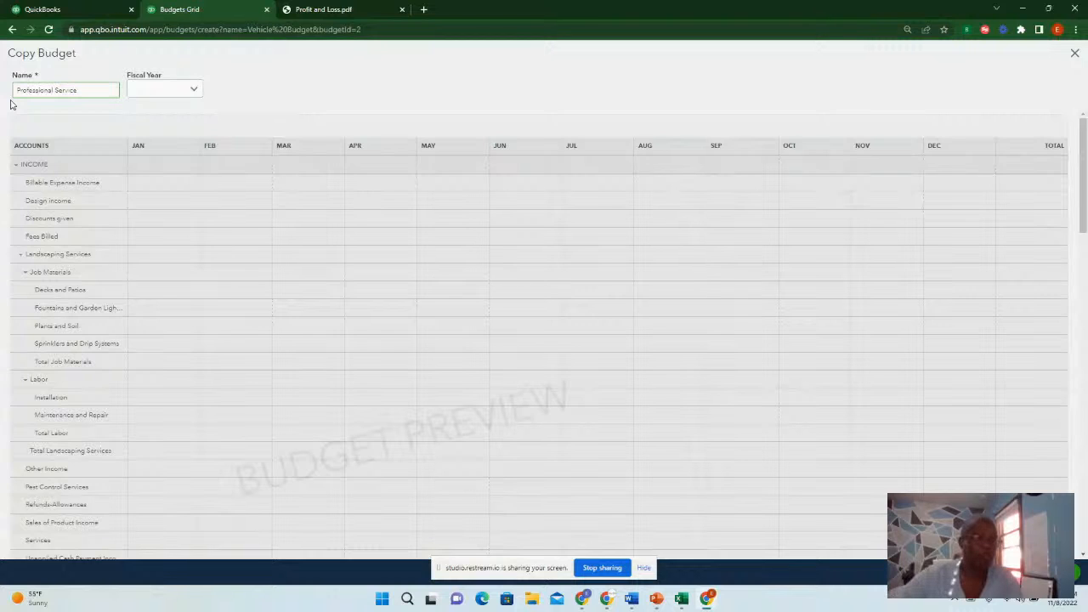
click(180, 91)
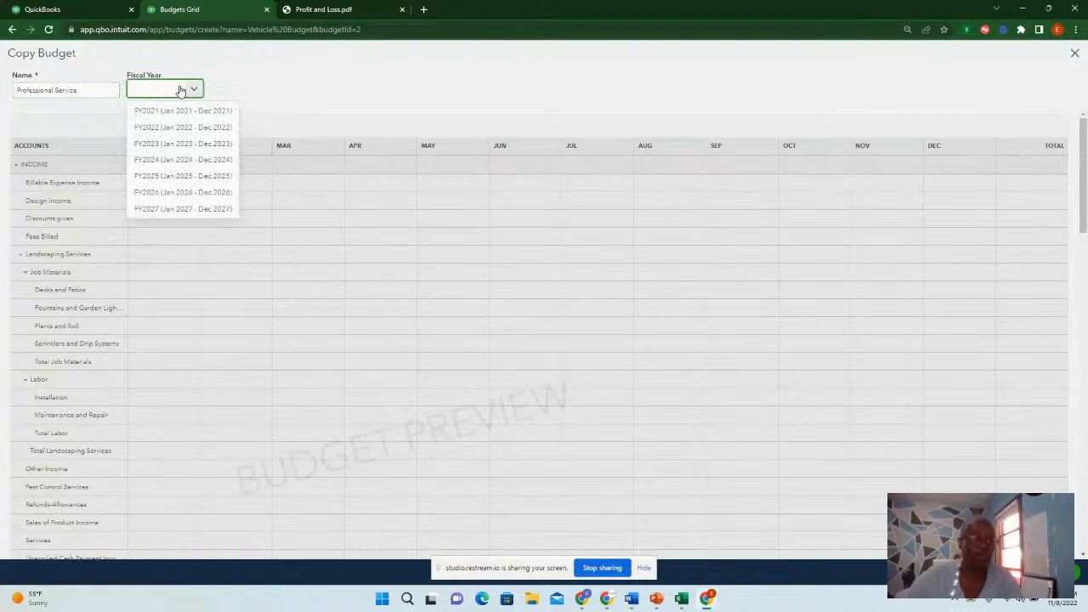
click(187, 145)
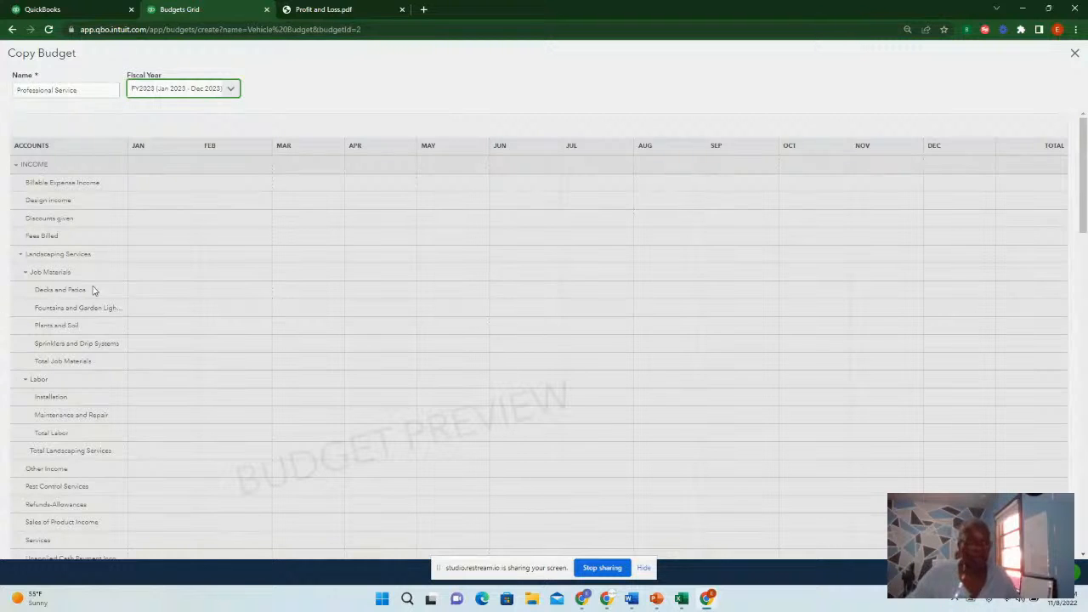
Scroll through the copied budget's preview and open its grid for editing
scroll(153, 400, down, 2)
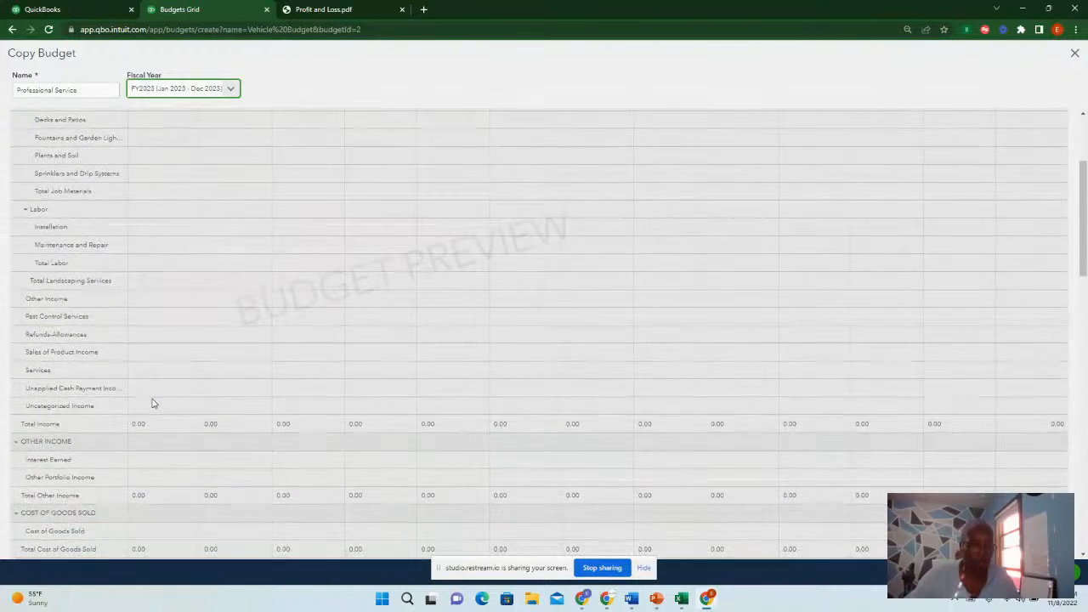
scroll(153, 402, down, 3)
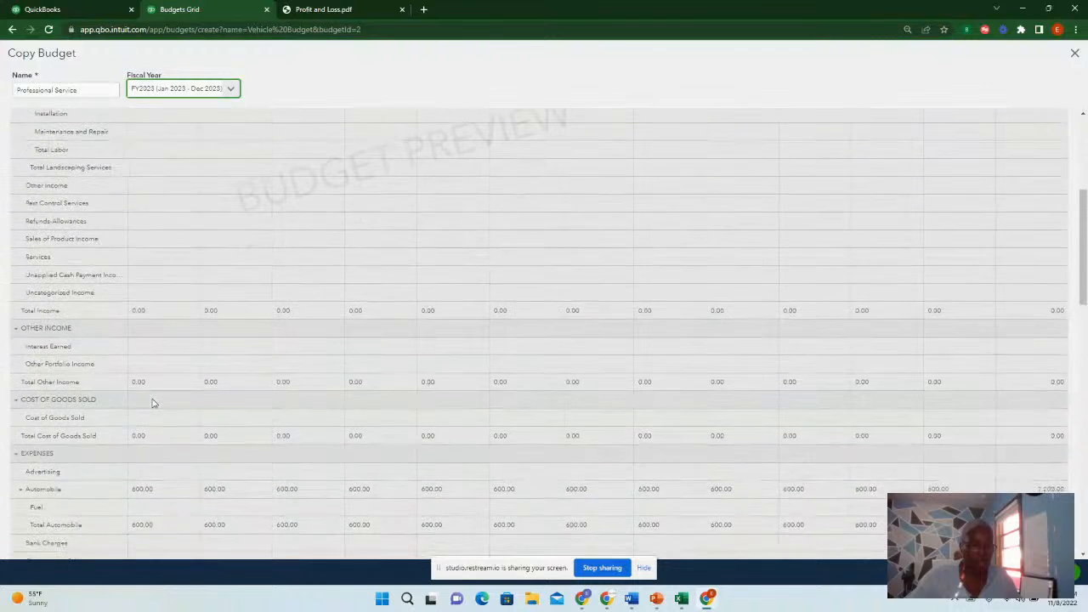
scroll(153, 403, down, 6)
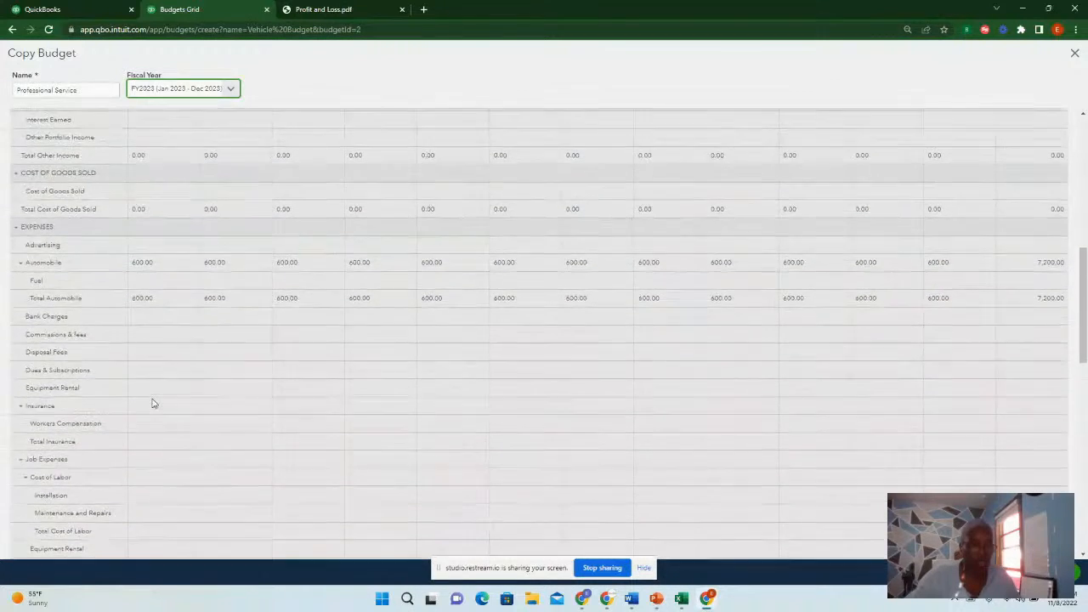
scroll(153, 403, down, 1)
scroll(134, 357, down, 3)
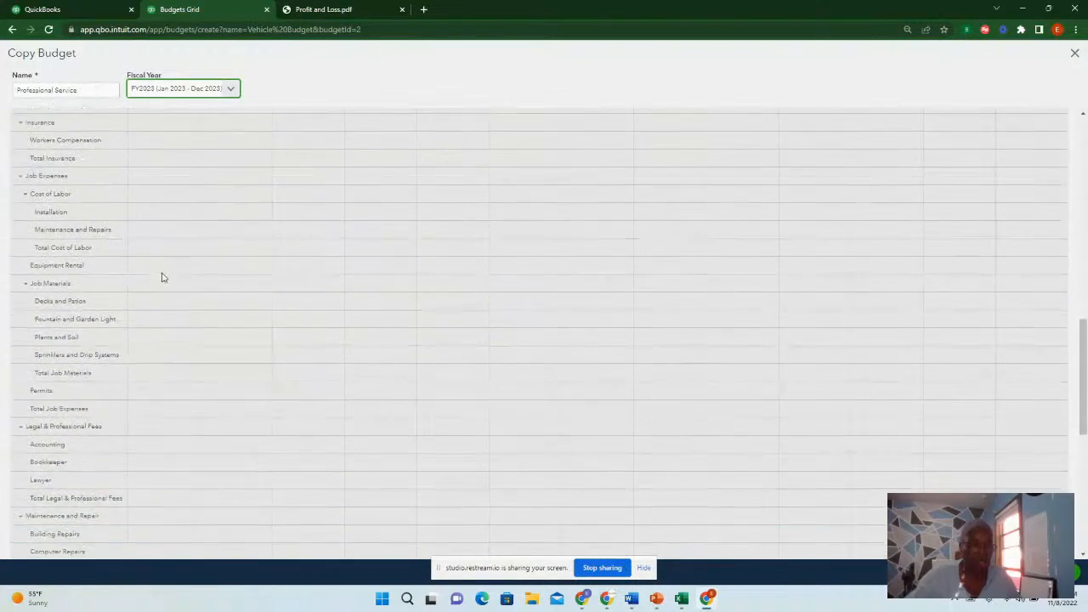
click(166, 375)
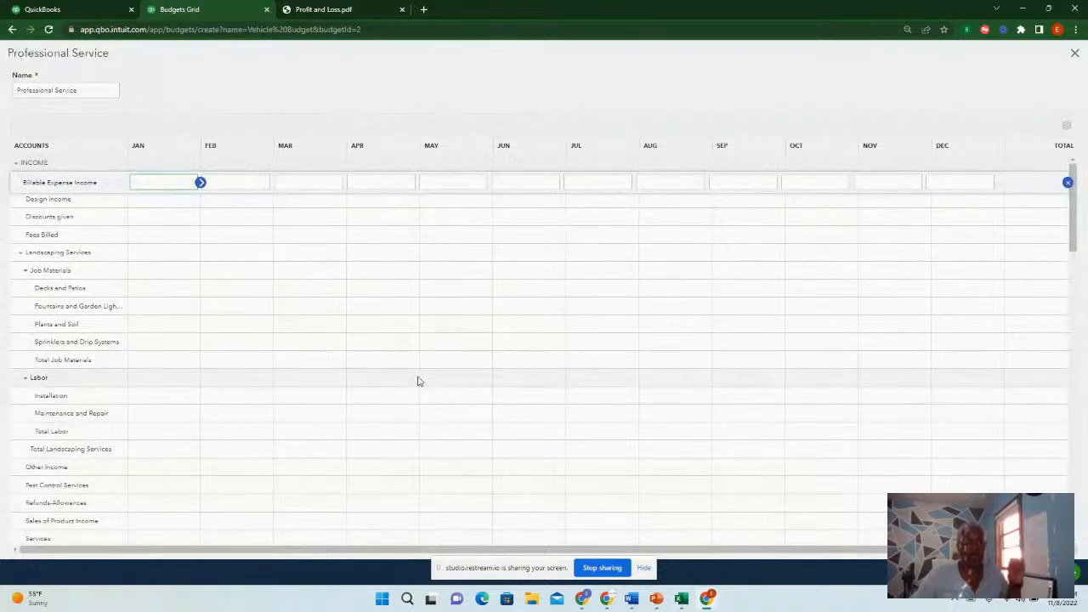
Budget 1500 for Accounting under Legal & Professional Fees in January, April, July and November
scroll(165, 374, down, 1)
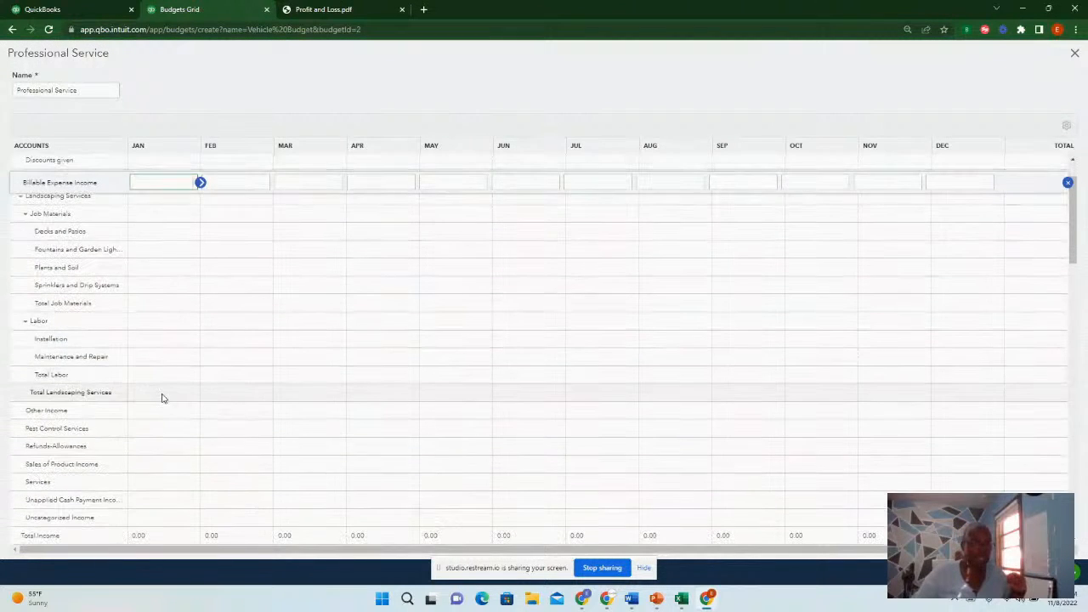
scroll(172, 400, down, 10)
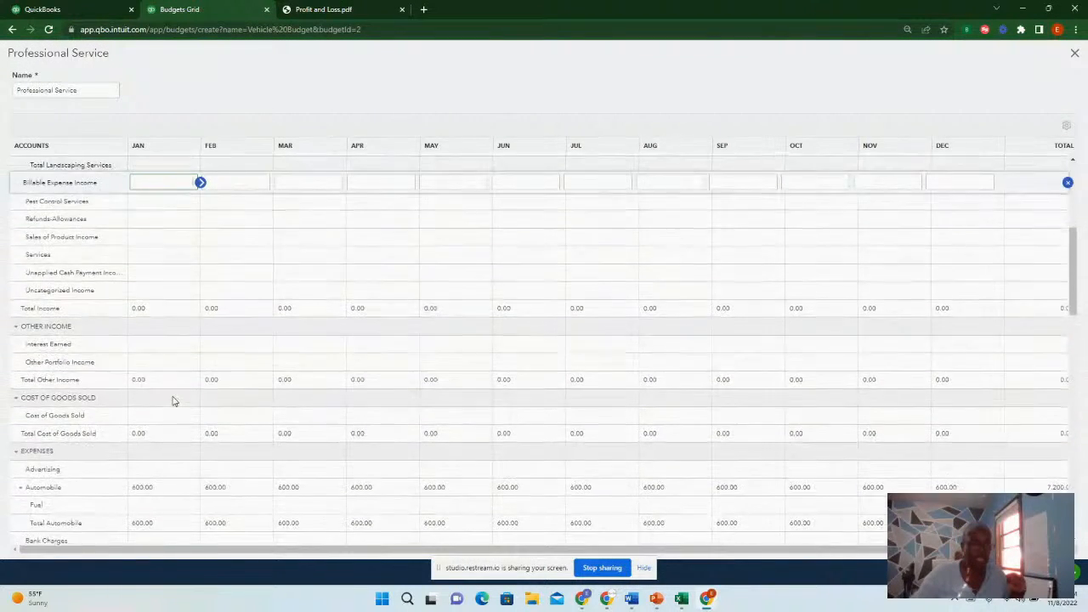
scroll(172, 400, down, 7)
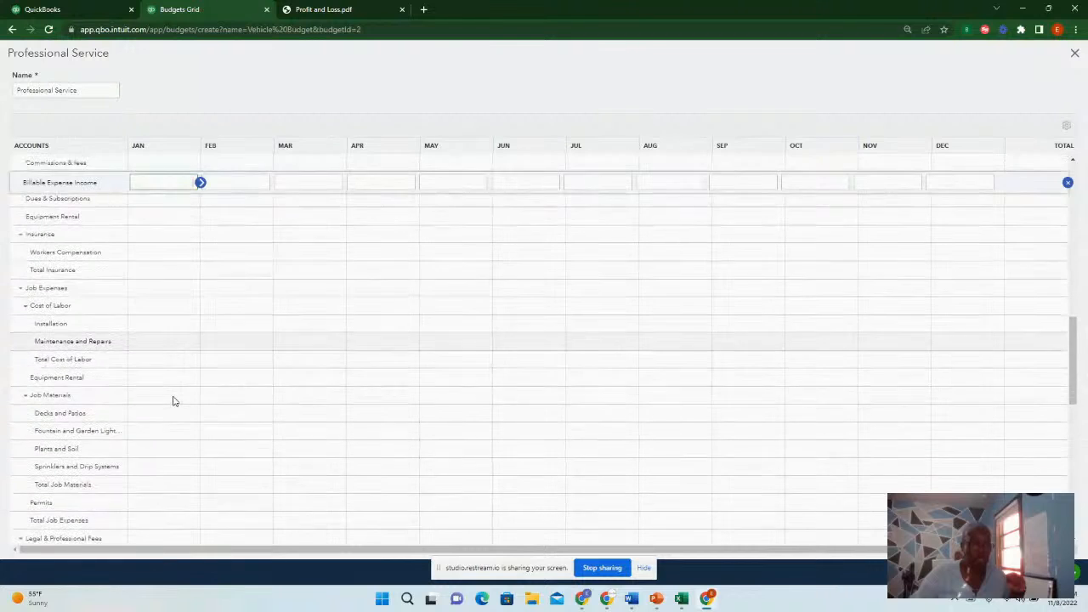
scroll(168, 372, down, 2)
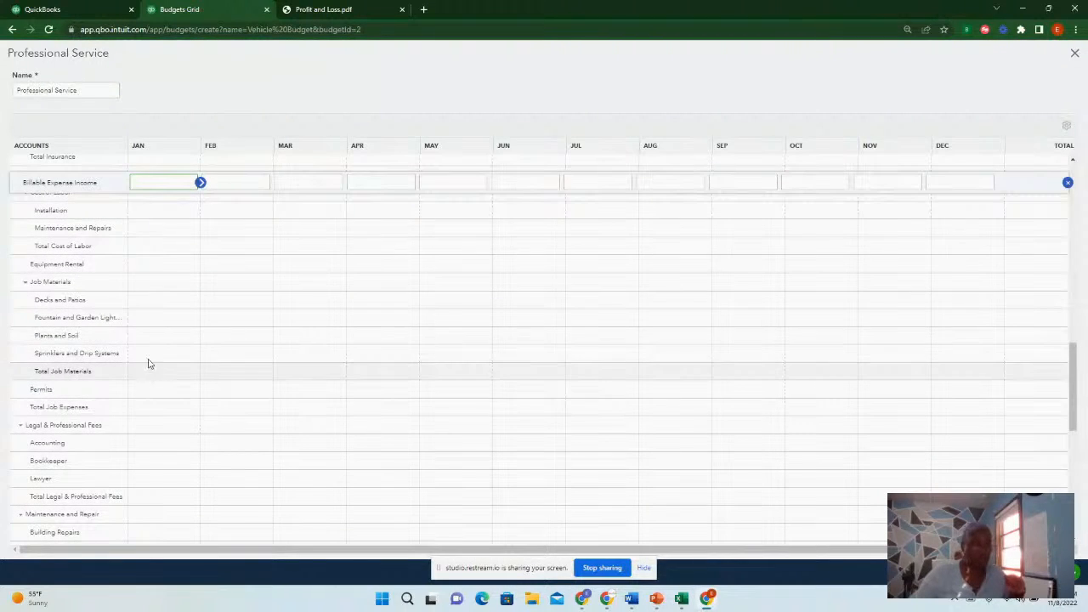
scroll(170, 386, down, 1)
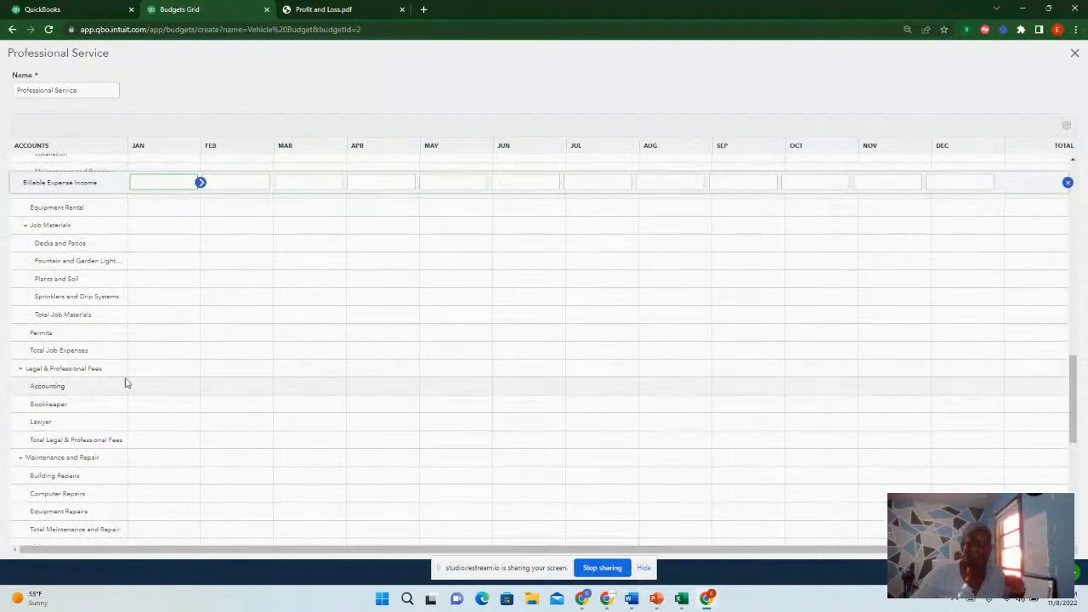
click(156, 367)
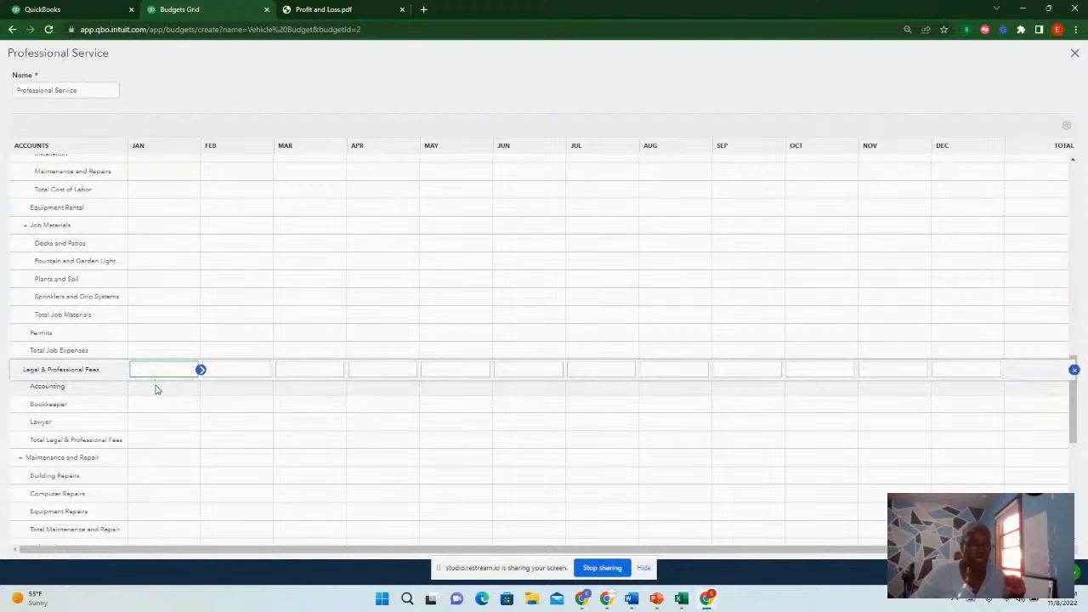
click(156, 386)
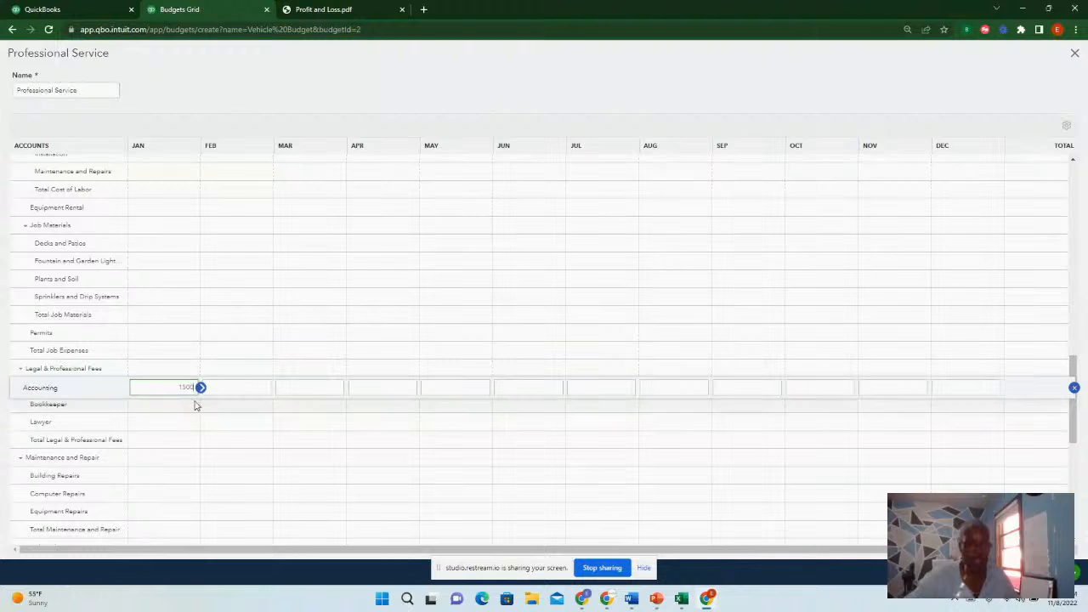
click(374, 388)
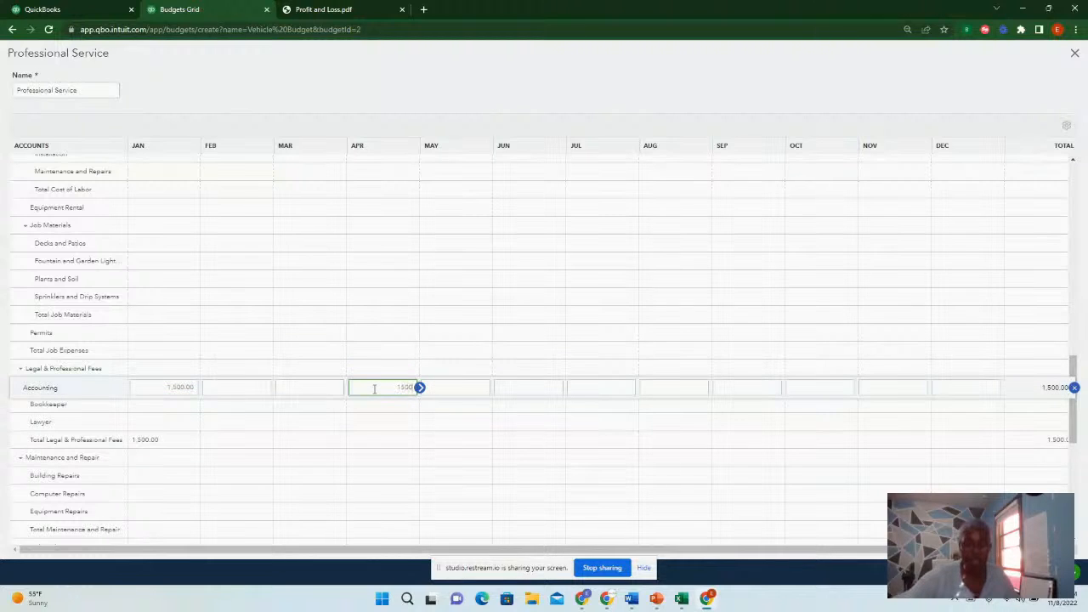
click(591, 389)
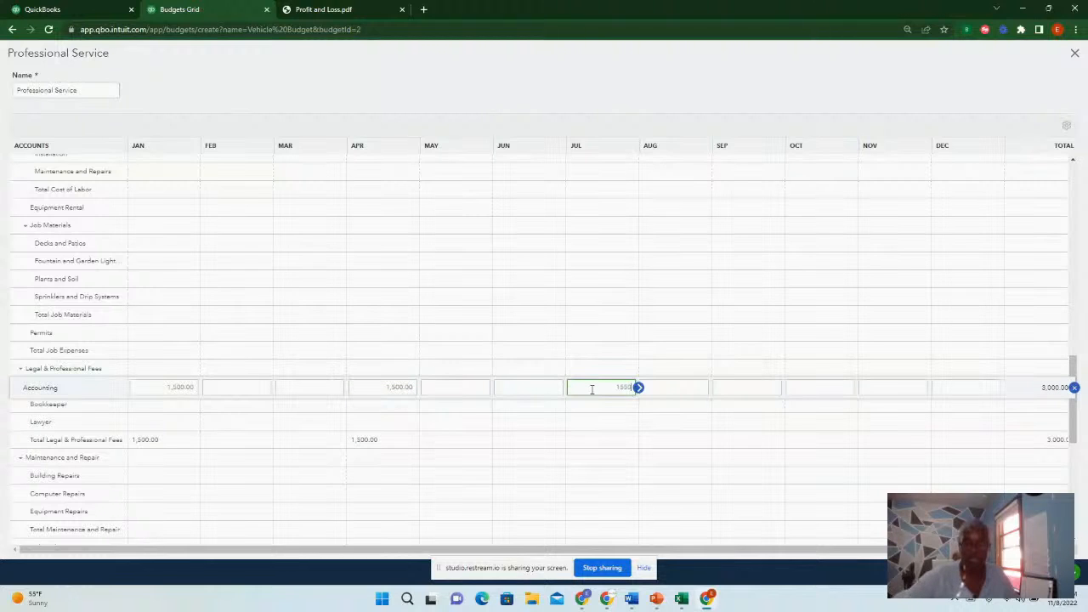
click(878, 386)
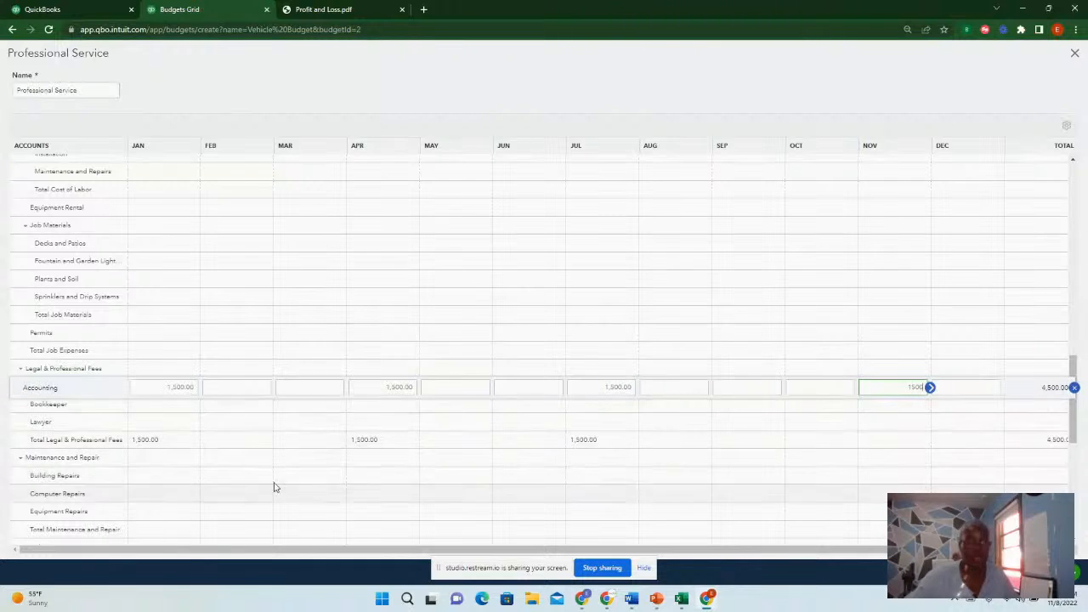
Budget 700 for Bookkeeper in January and copy that amount across every month of the row
click(172, 406)
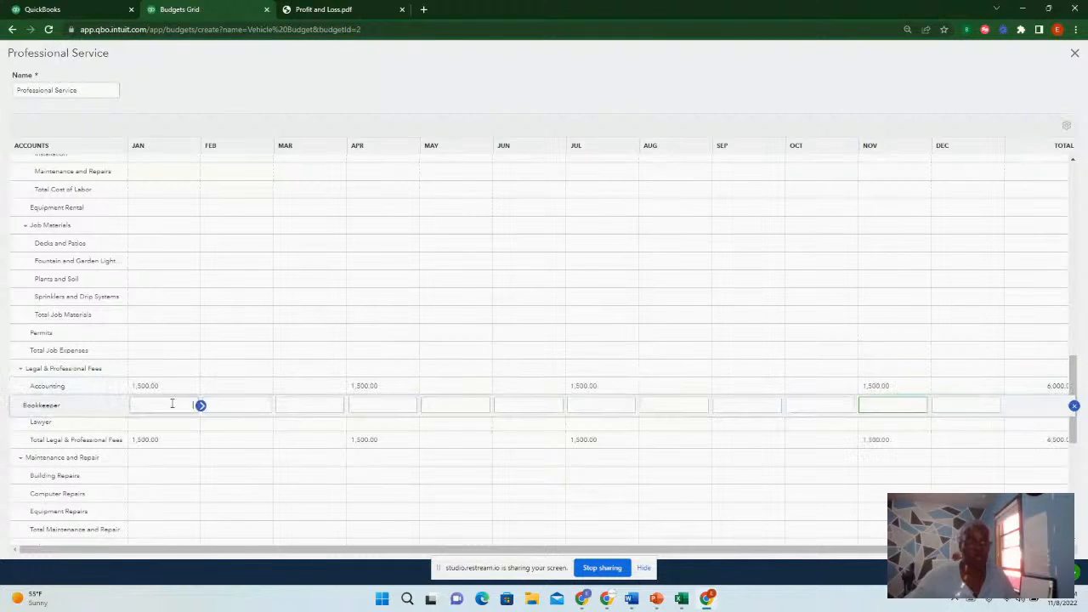
text(7)
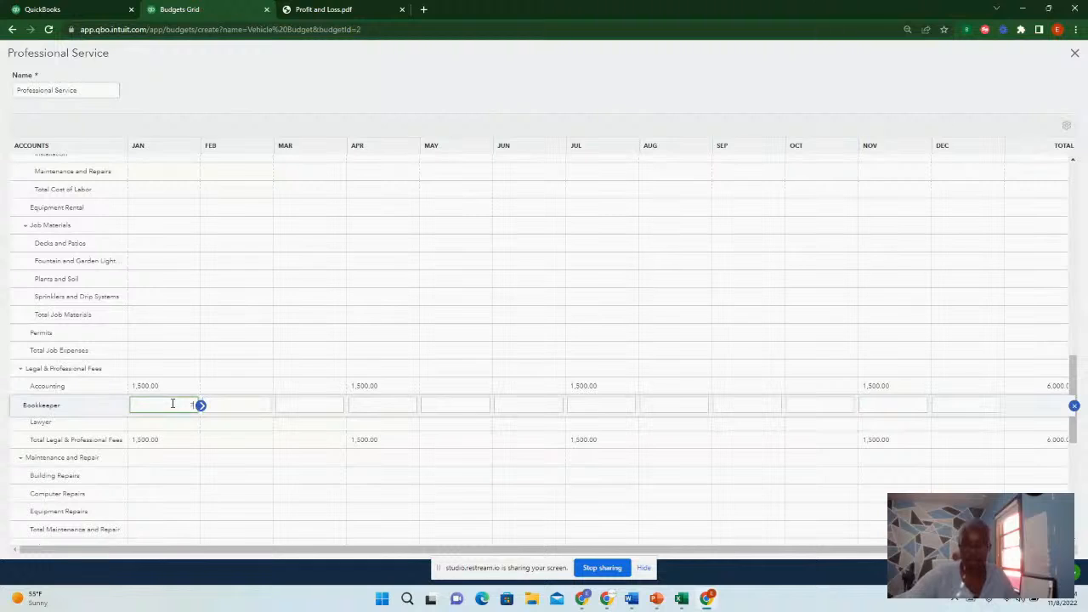
text(00)
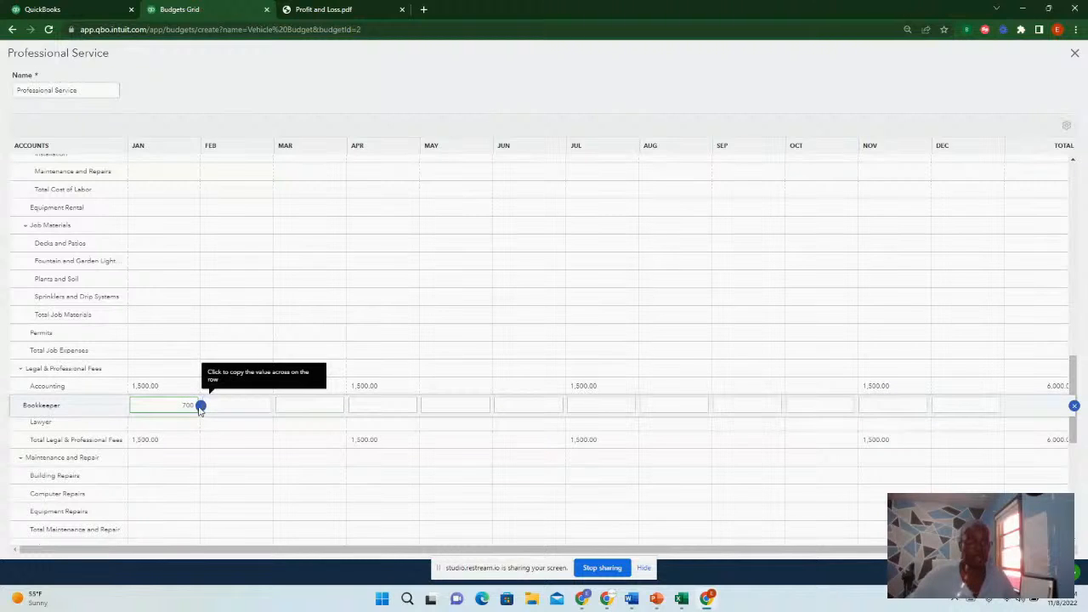
click(200, 406)
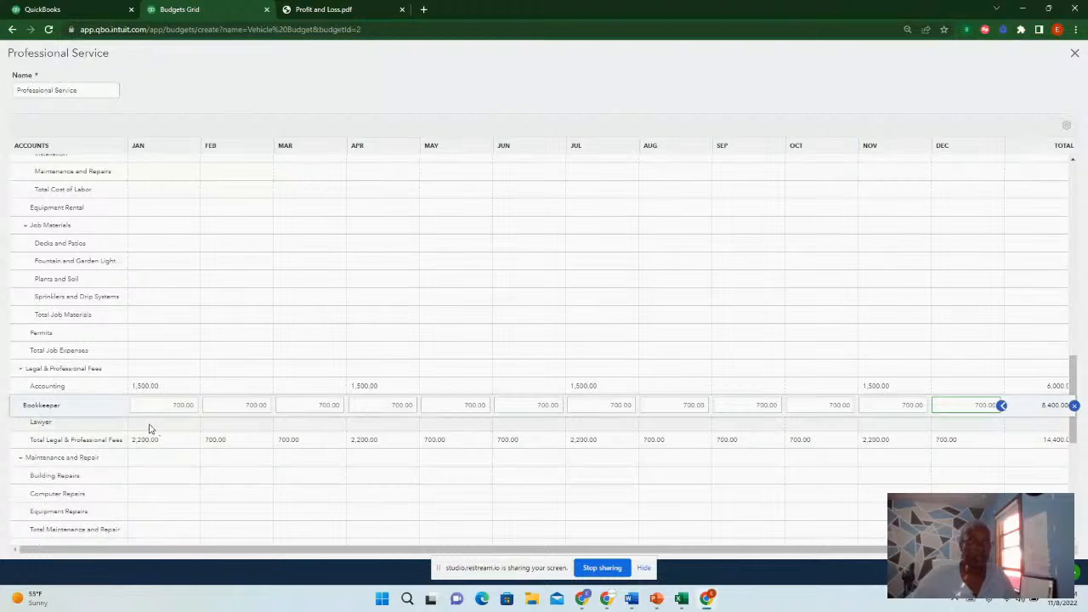
Budget 1500 for Lawyer in January and June under Legal & Professional Fees
click(162, 422)
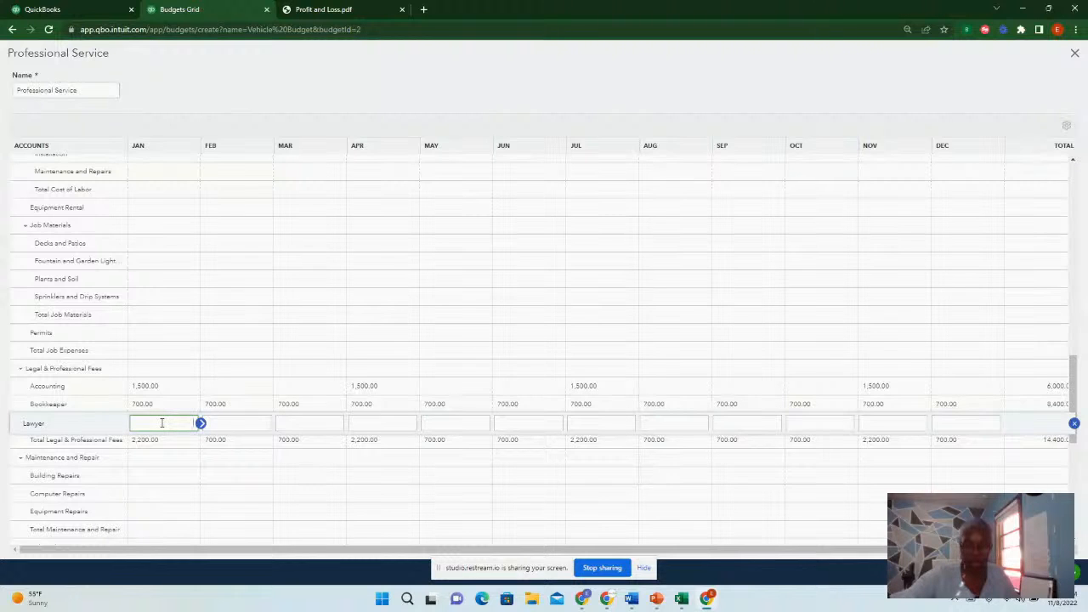
text(14)
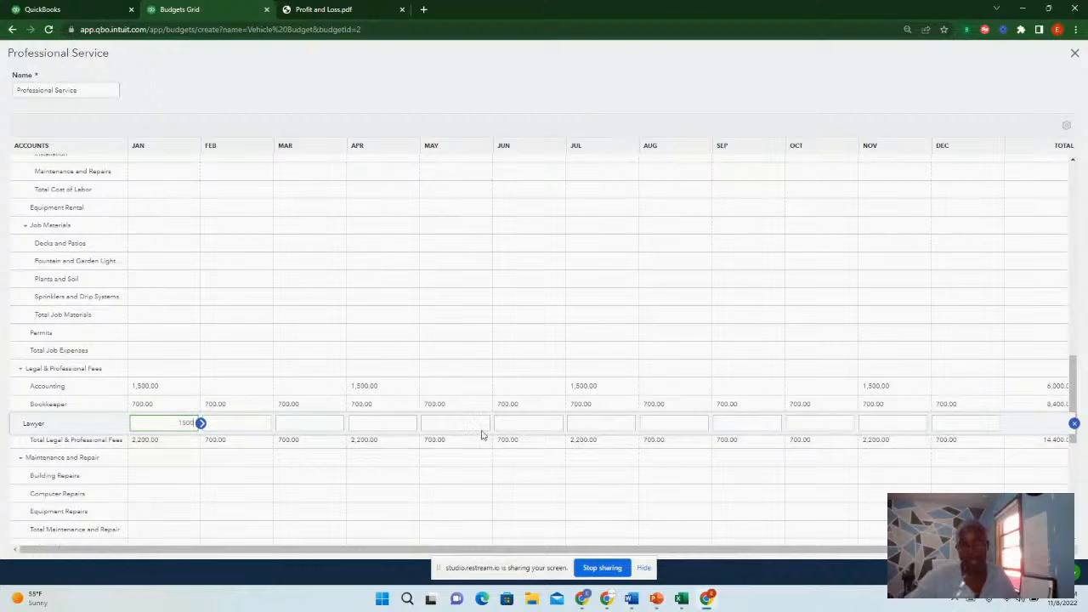
click(534, 426)
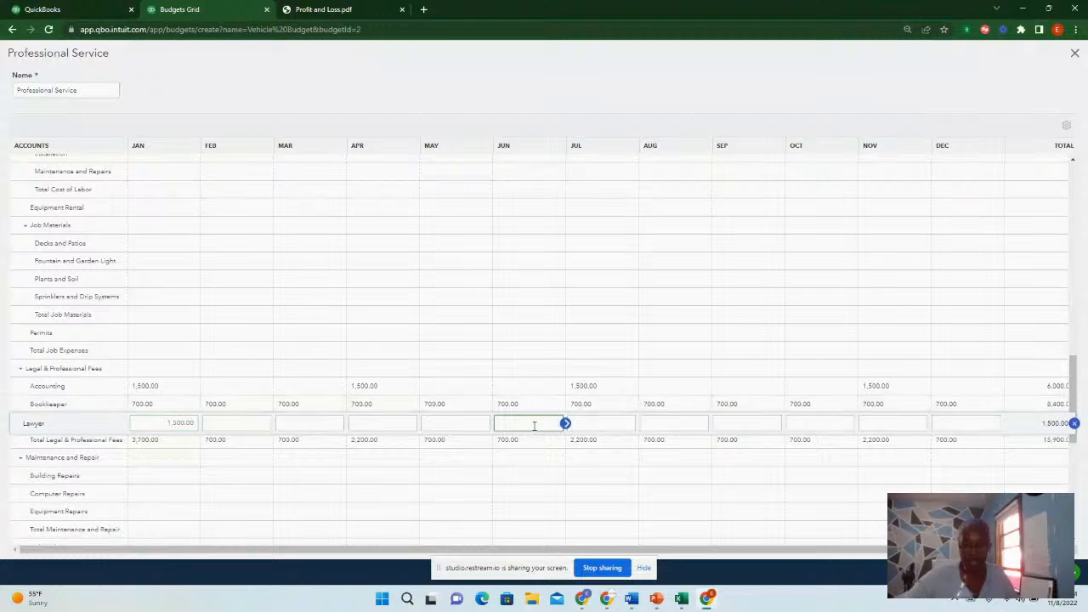
text(1500)
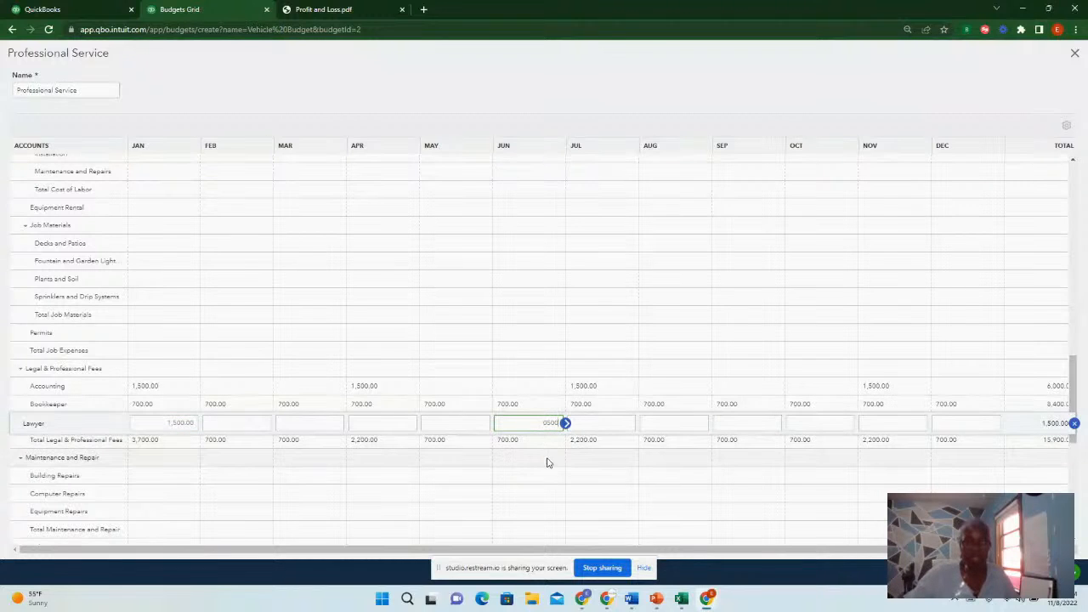
drag(543, 426, 564, 424)
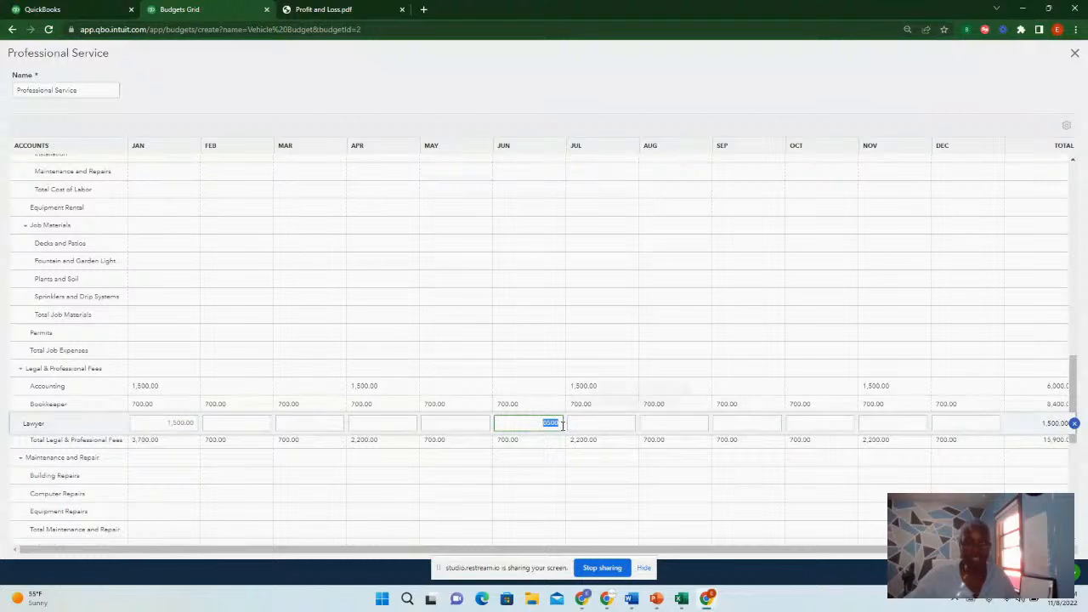
text(15)
click(629, 473)
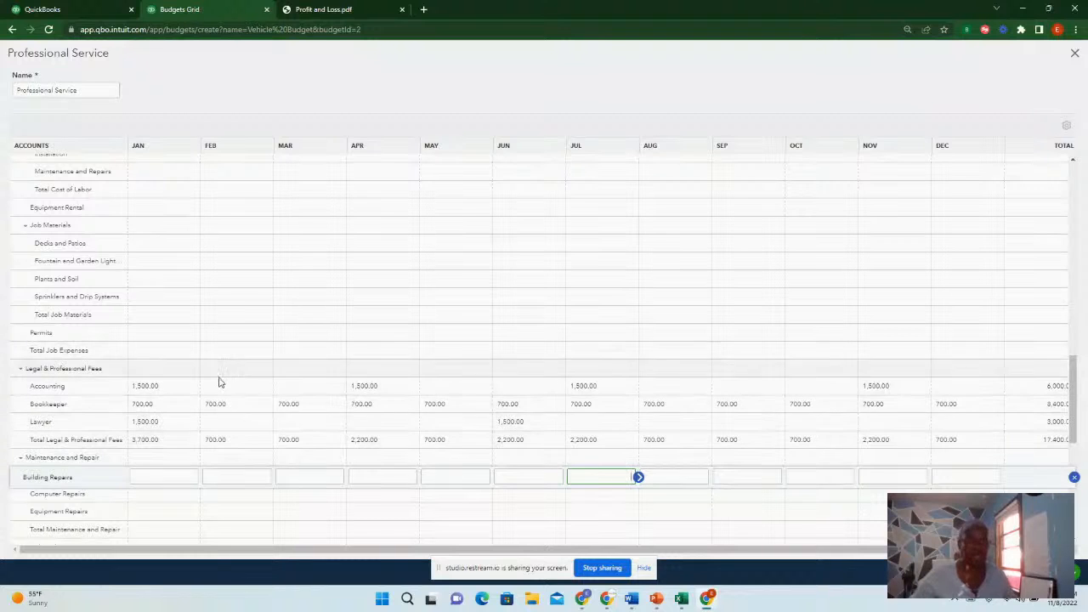
Save and close the Professional Service budget
scroll(378, 389, down, 2)
scroll(374, 387, down, 1)
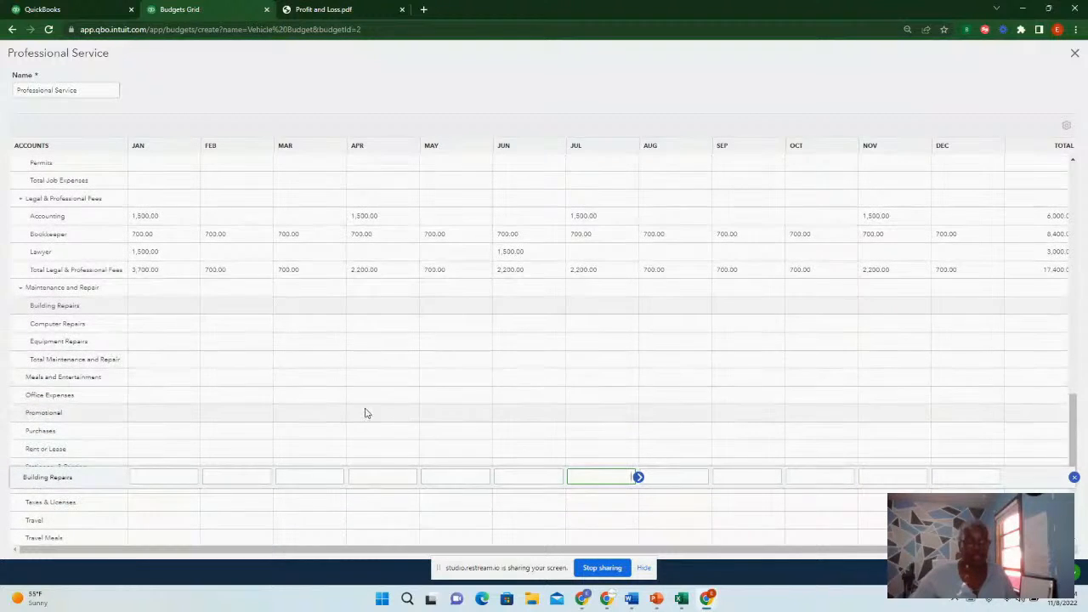
scroll(349, 395, up, 2)
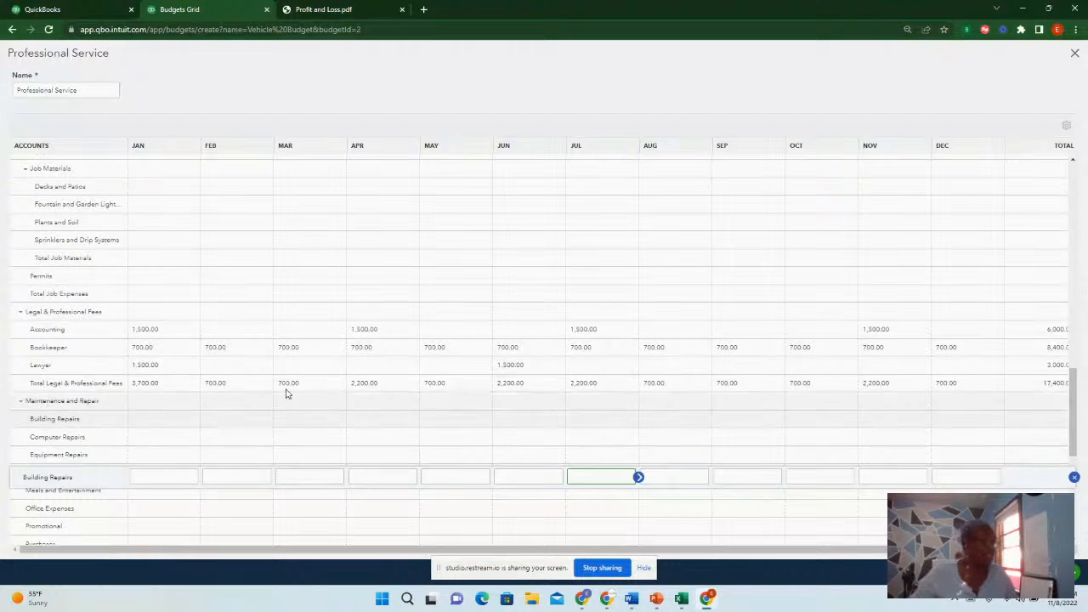
scroll(332, 356, up, 1)
scroll(333, 355, up, 2)
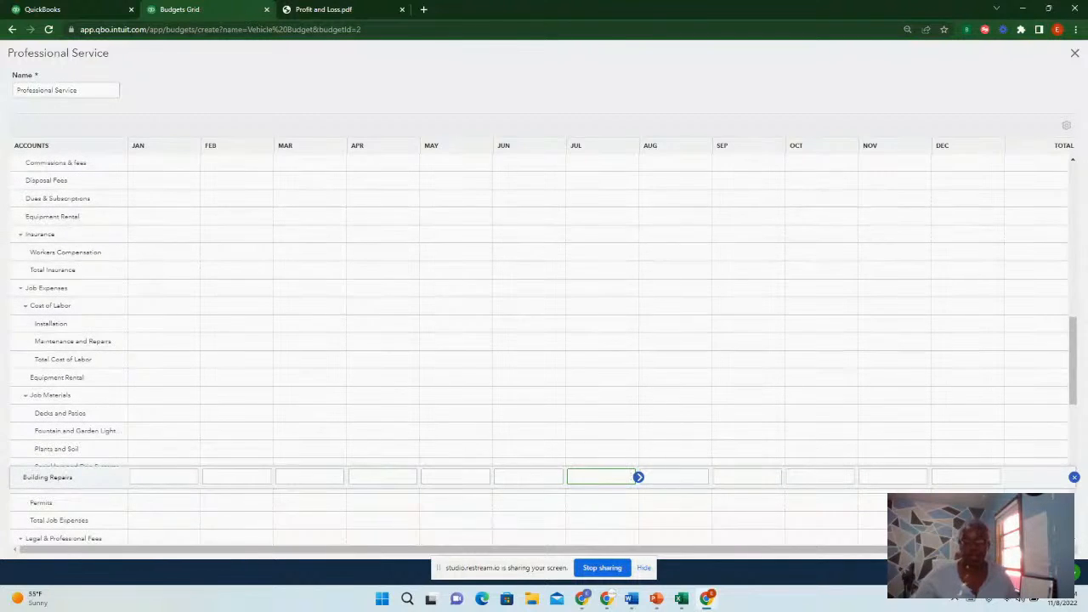
click(1038, 572)
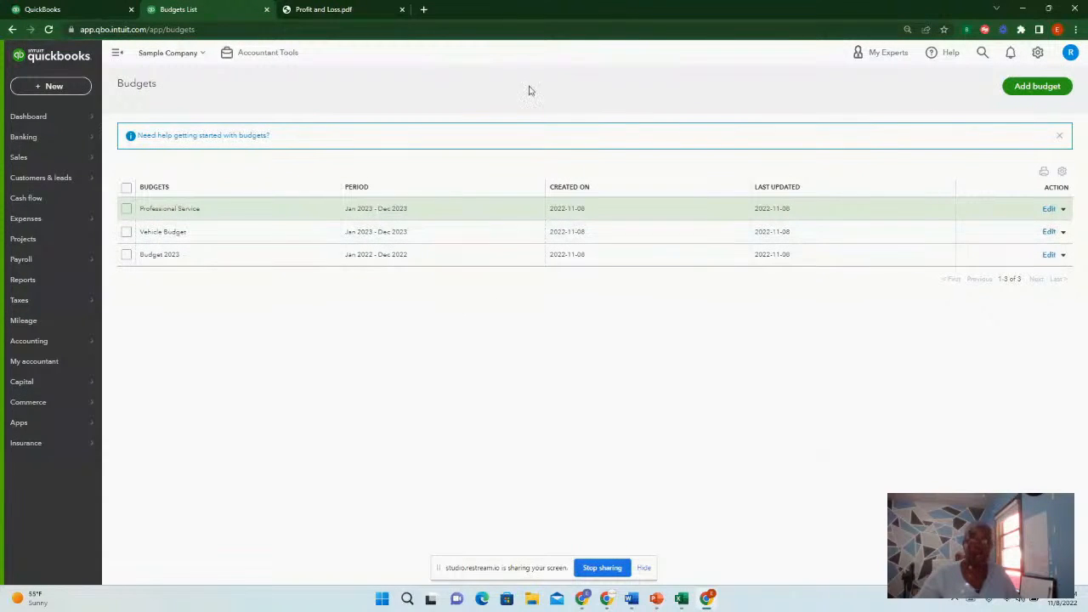
Reopen the Professional Service budget from the budgets list and close it again
click(35, 116)
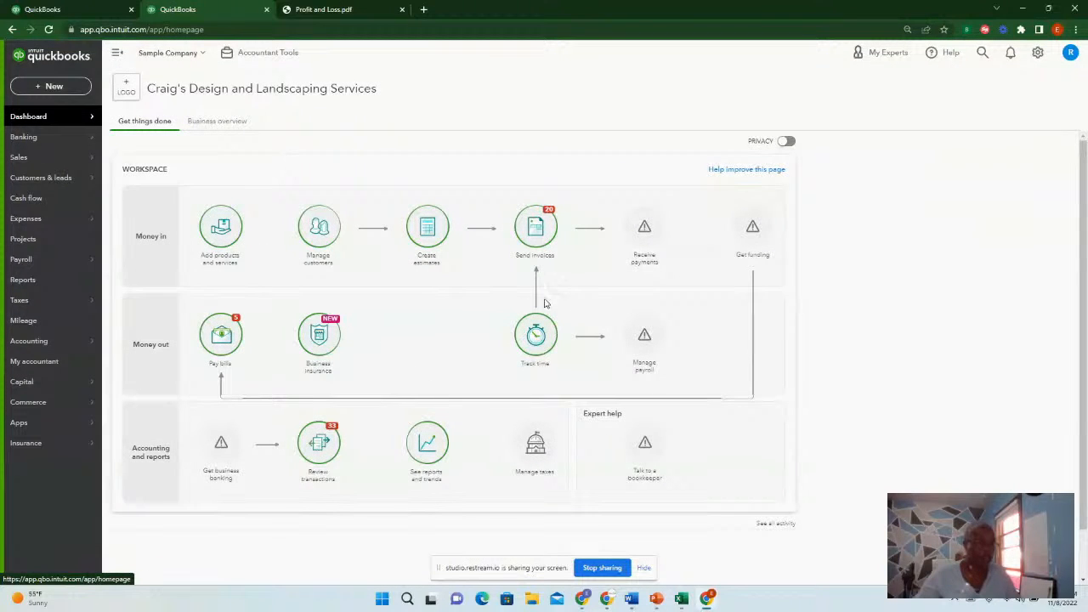
click(1037, 53)
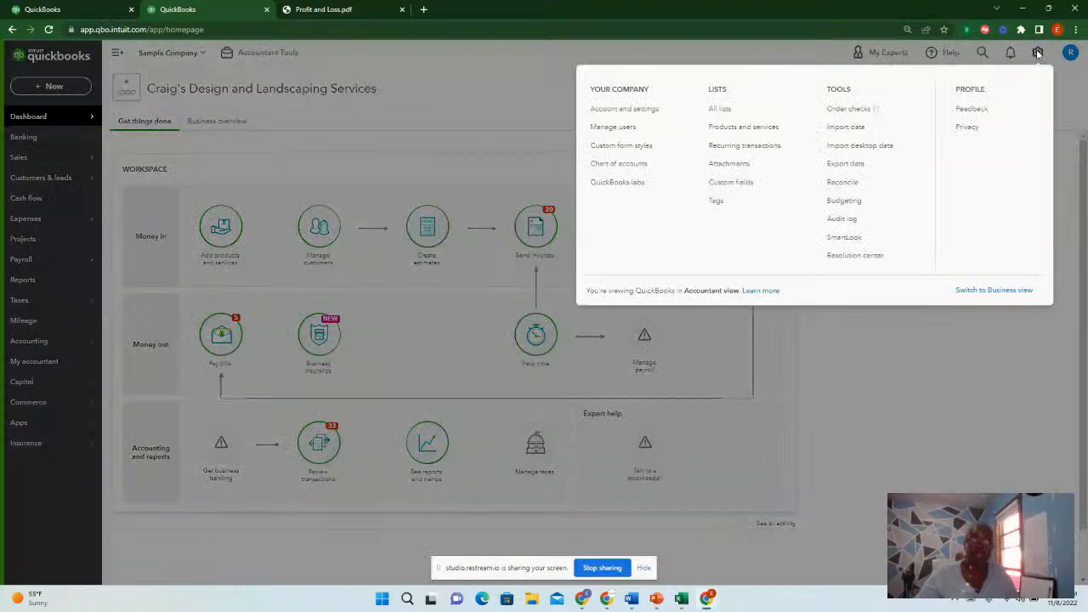
click(846, 200)
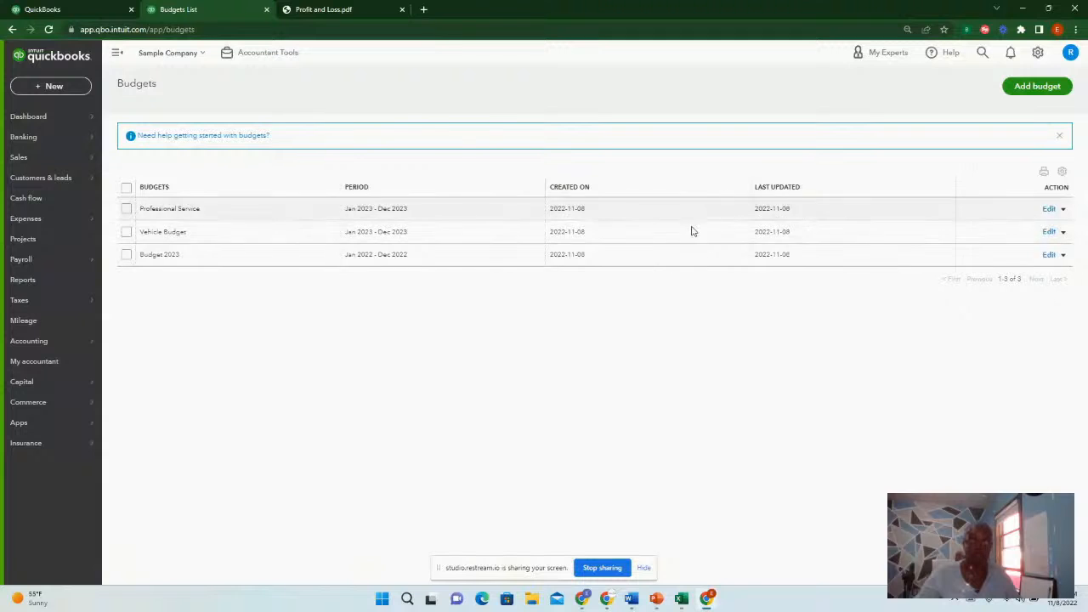
click(1048, 210)
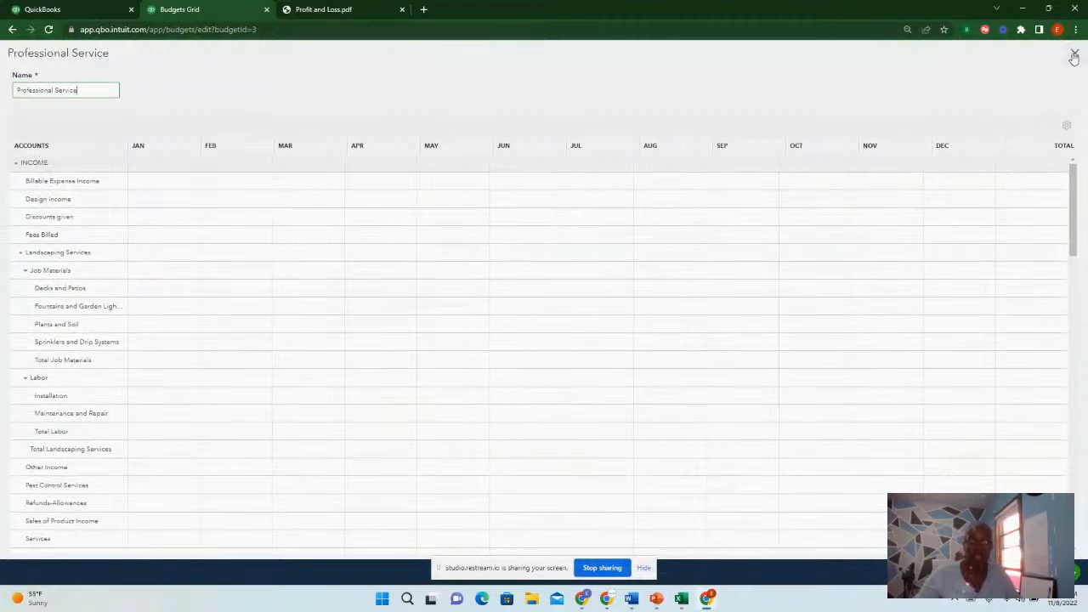
click(1073, 54)
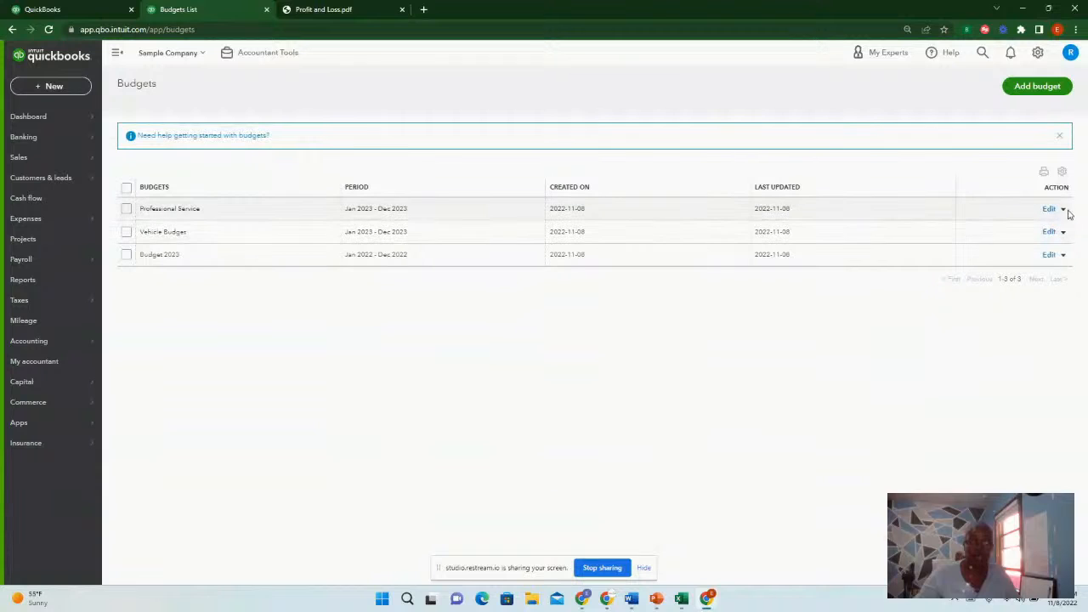
Run the Budgets vs. Actuals report for the Professional Service budget, then return to the reports list
click(1063, 210)
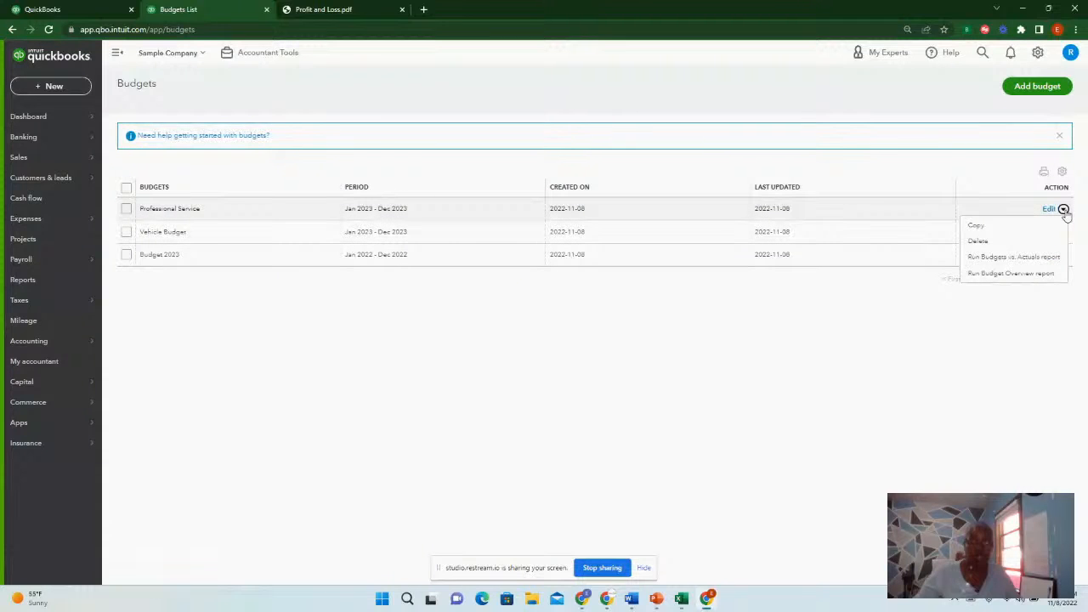
click(1010, 256)
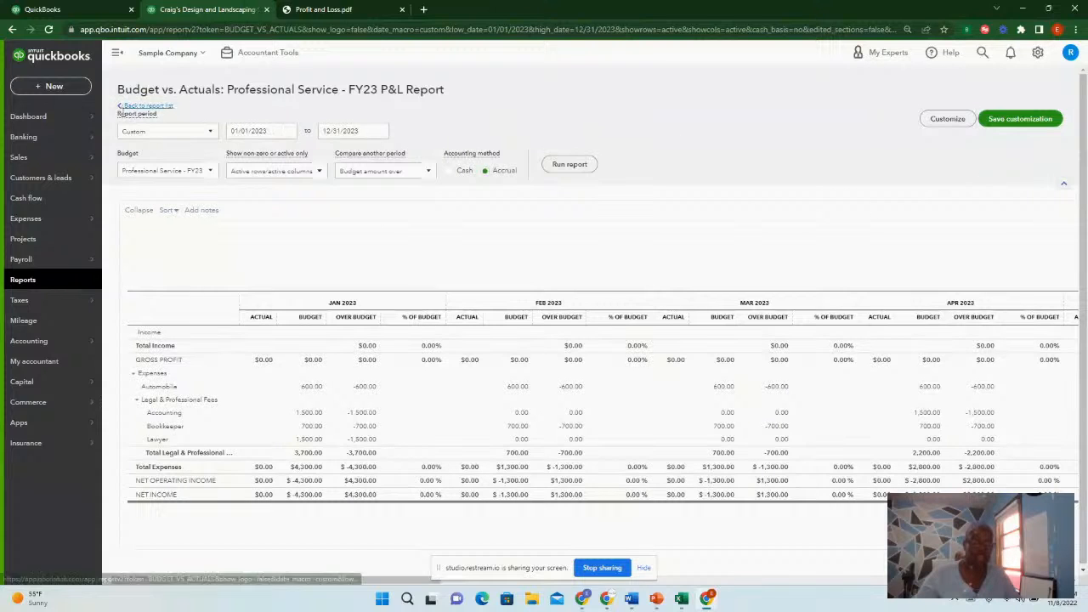
click(117, 107)
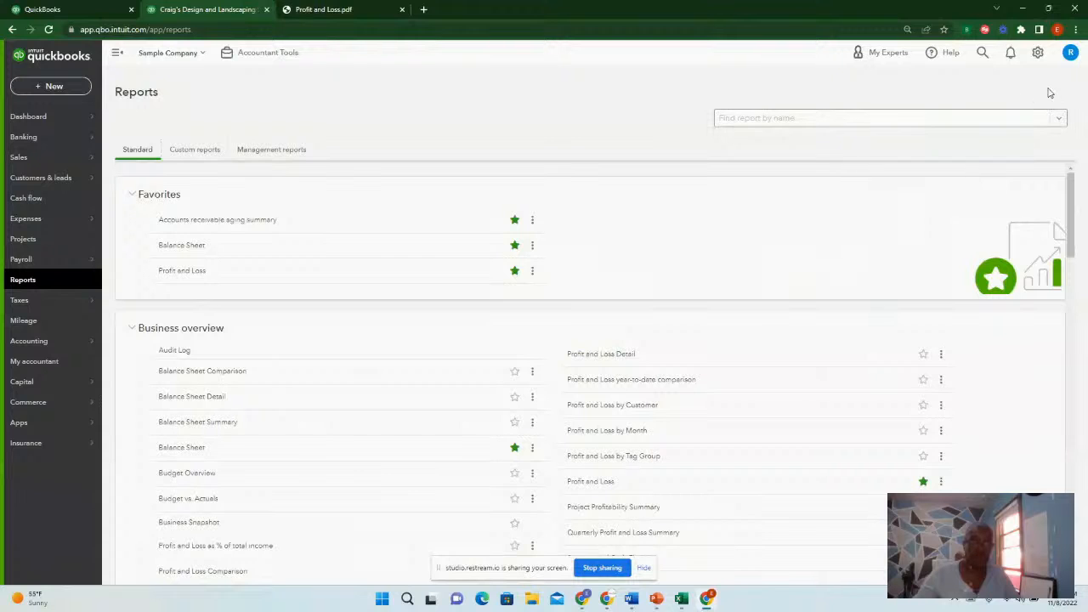
Open the budgets list and run the Budget Overview report for the Vehicle Budget
click(1038, 52)
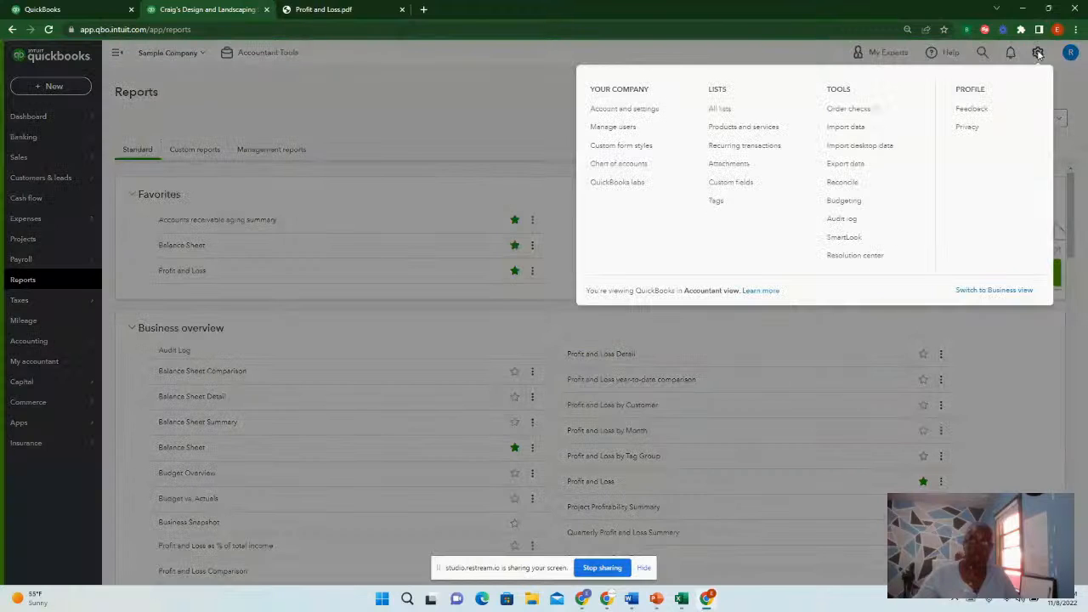
click(852, 202)
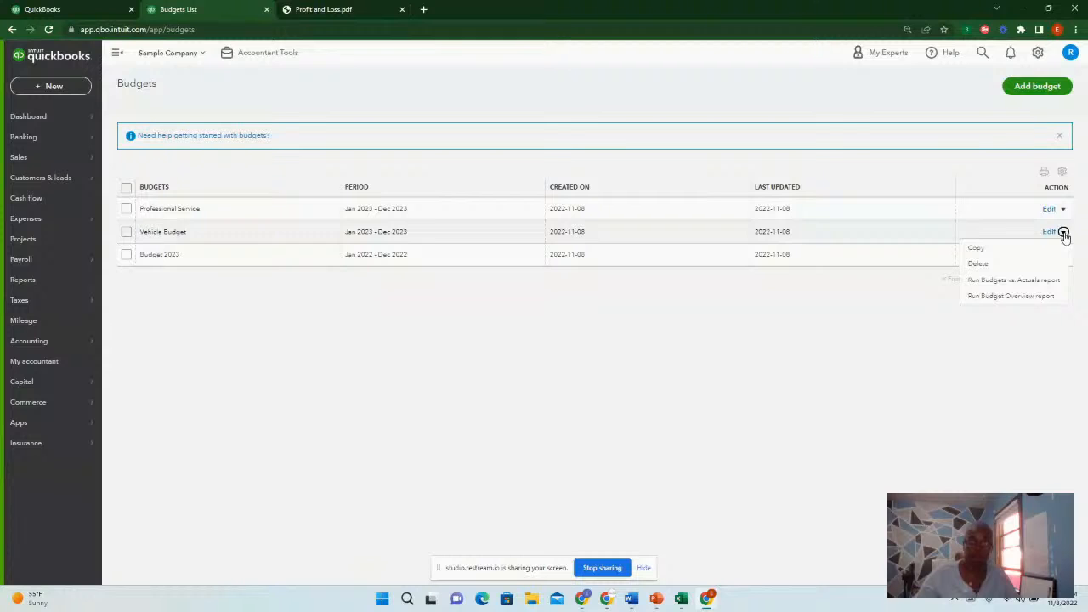
click(1011, 297)
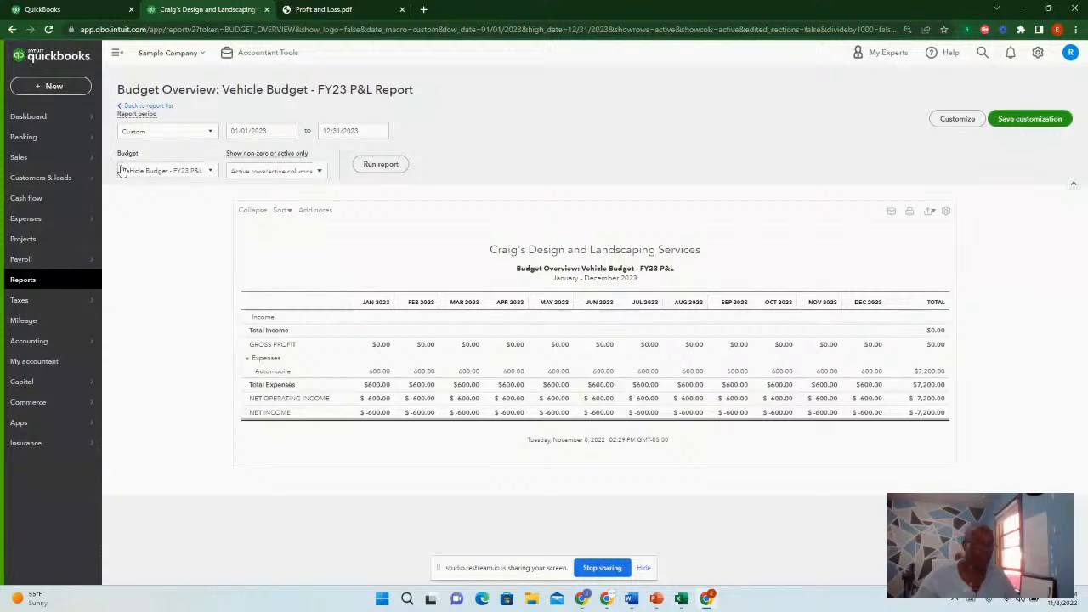
Switch the Budget Overview report to the Professional Service - FY23 P&L budget and rerun it
click(210, 173)
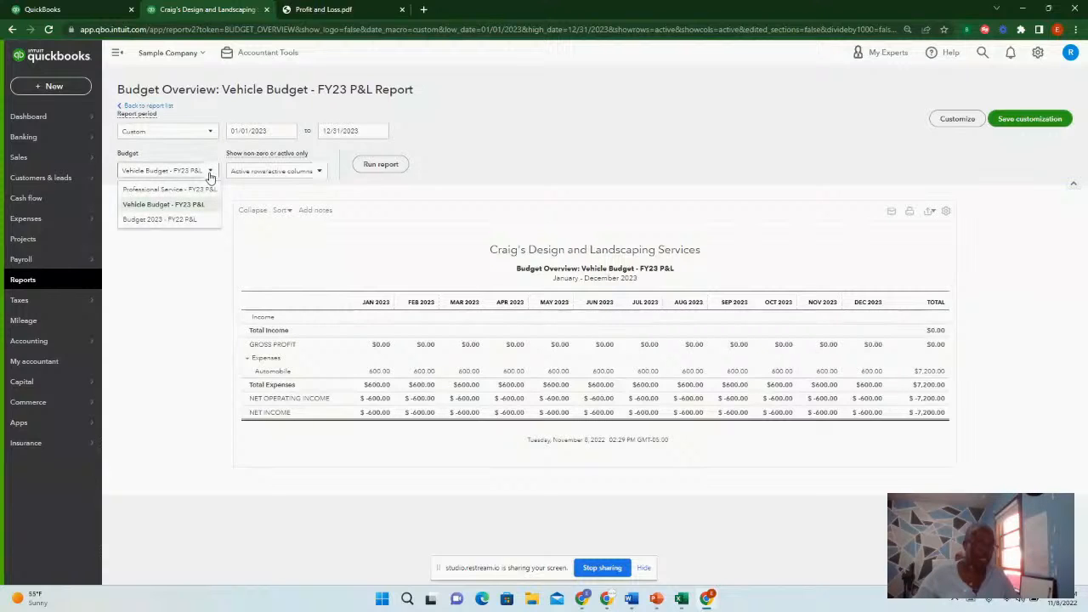
click(168, 191)
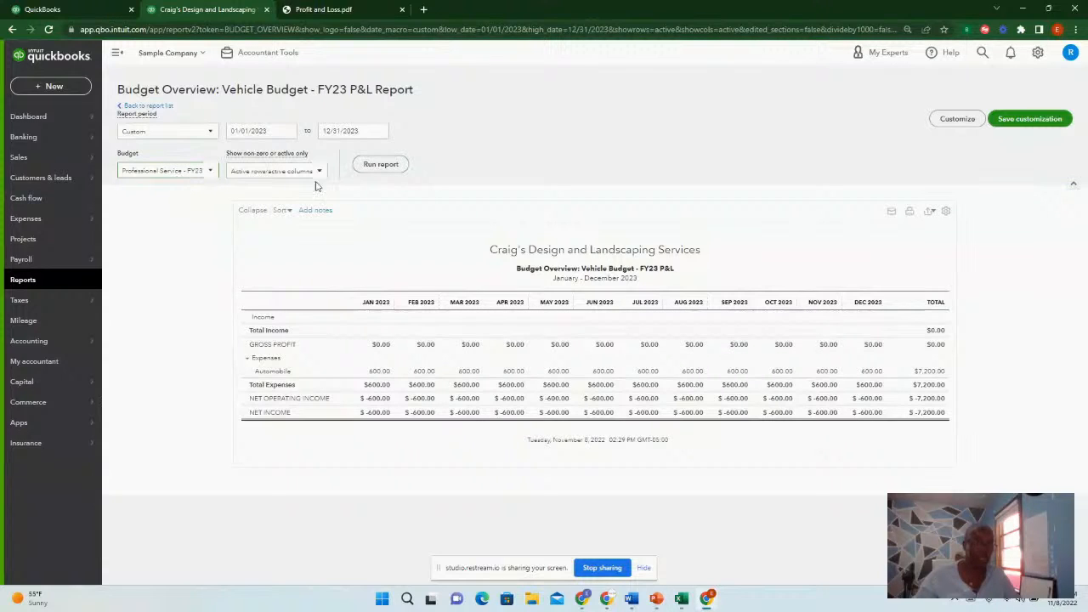
click(374, 167)
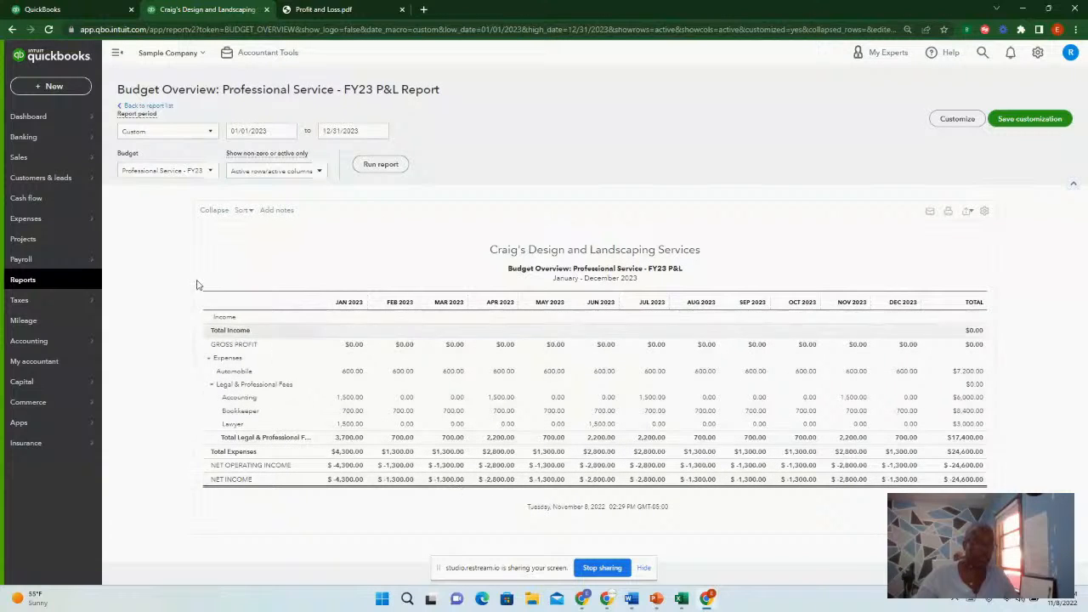
Switch the Budget Overview report to Budget 2023 - FY22 P&L and rerun it
click(209, 173)
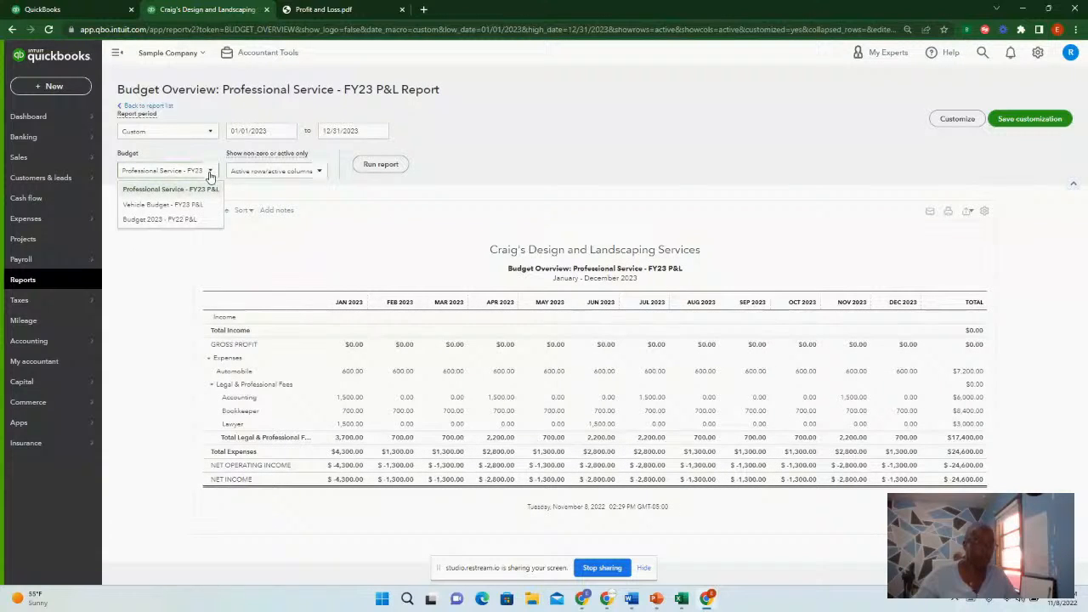
click(178, 222)
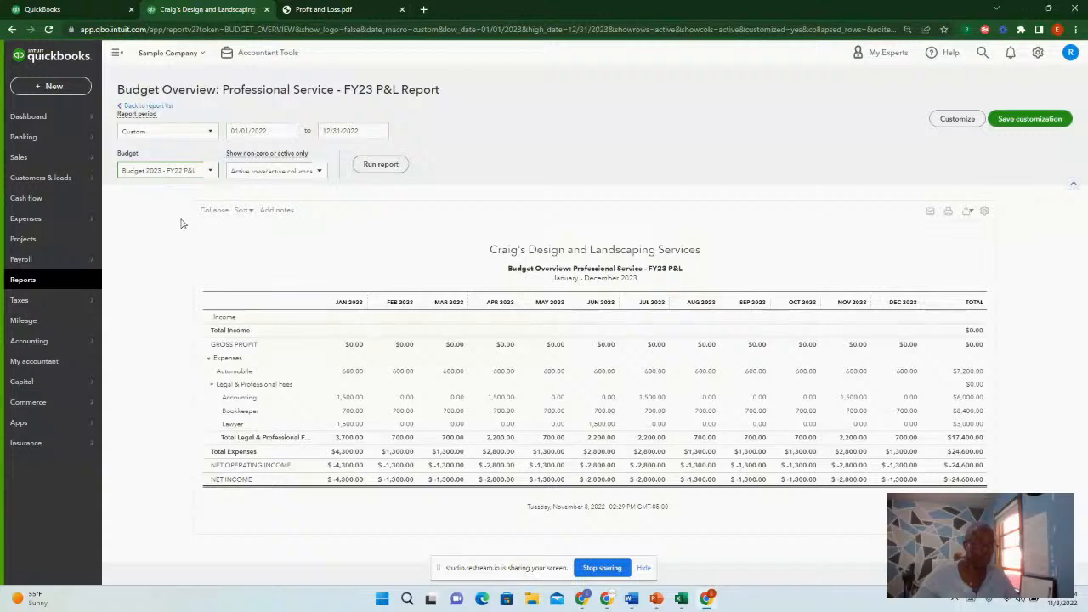
click(373, 164)
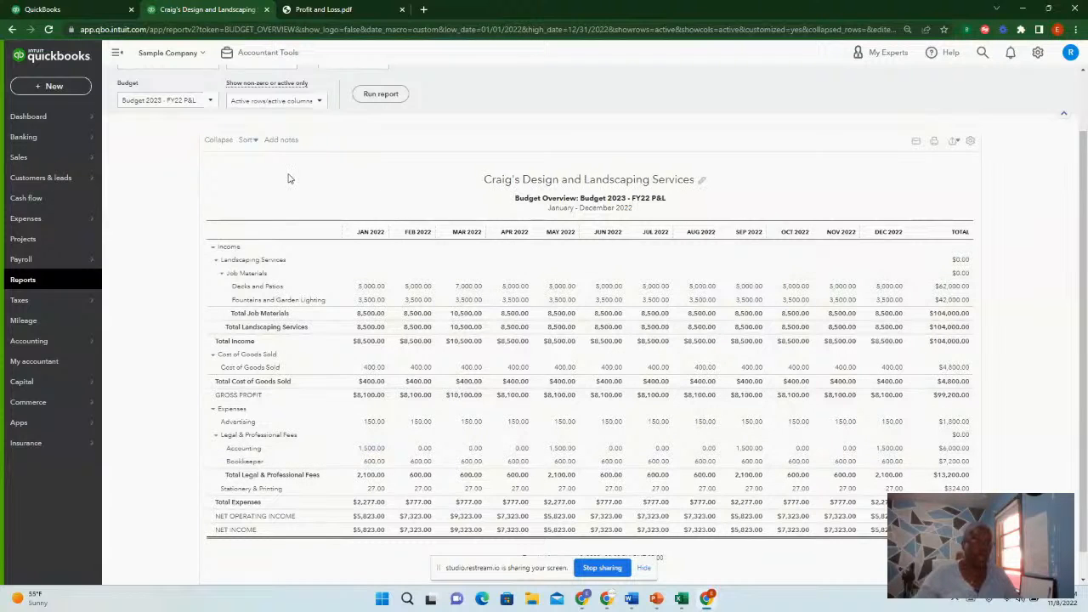
scroll(288, 178, up, 2)
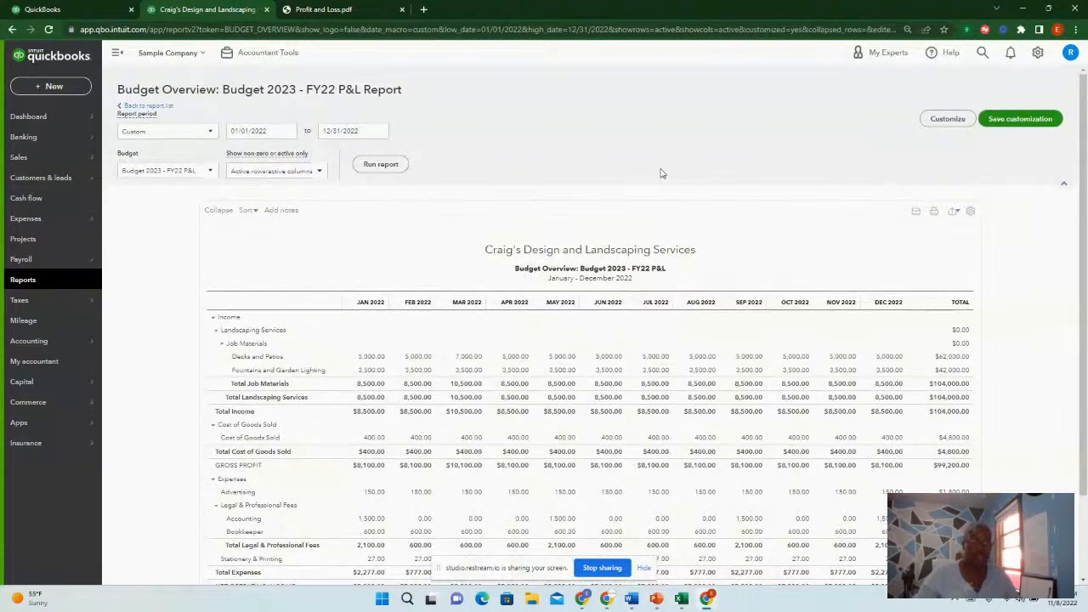
Return to the Reports page and browse the standard reports list
click(23, 280)
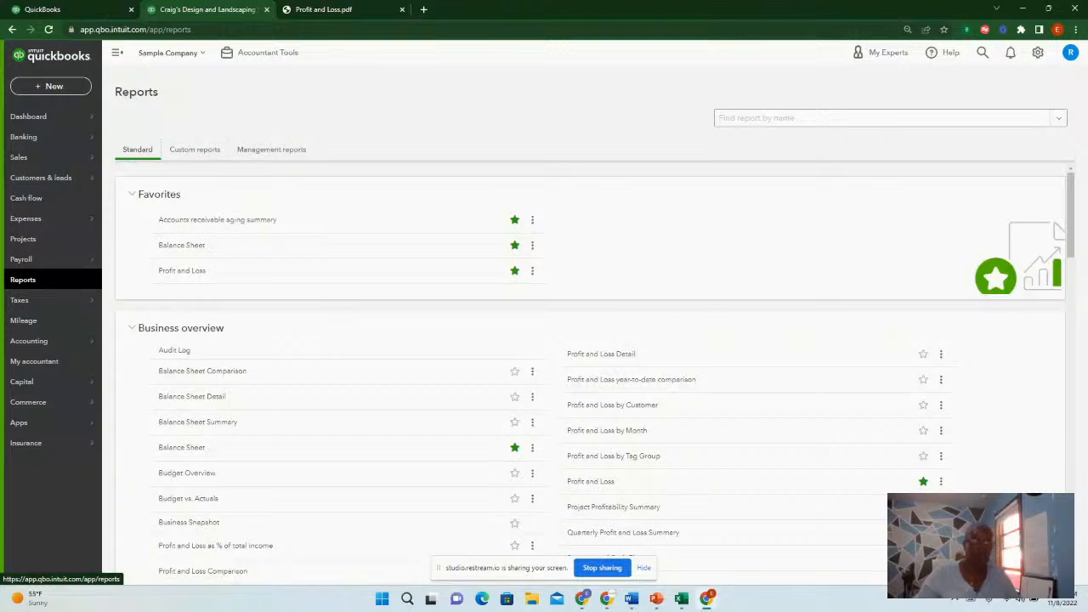
click(1037, 54)
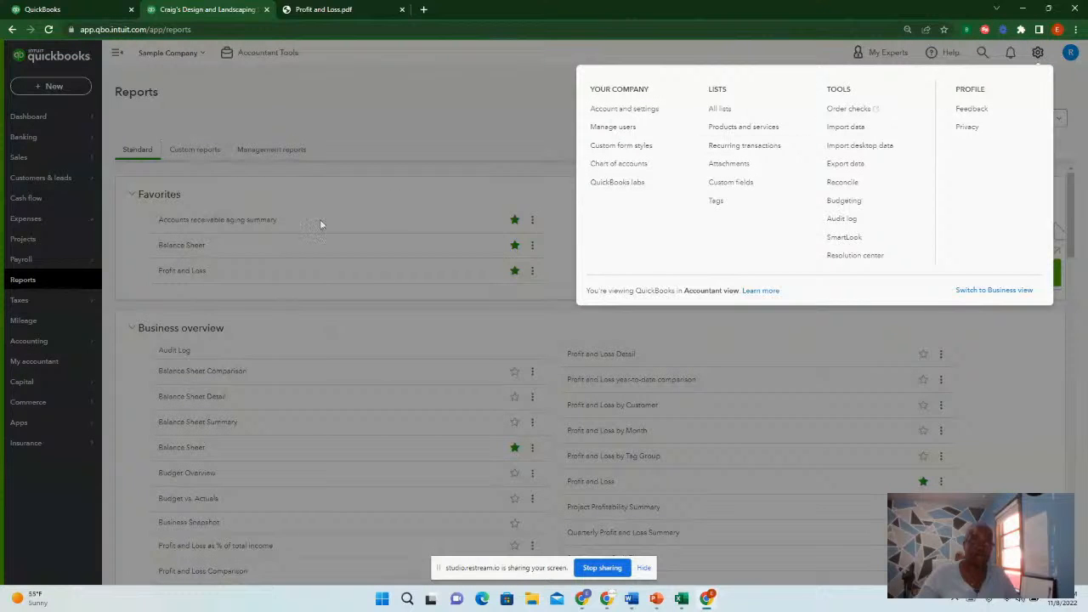
click(28, 286)
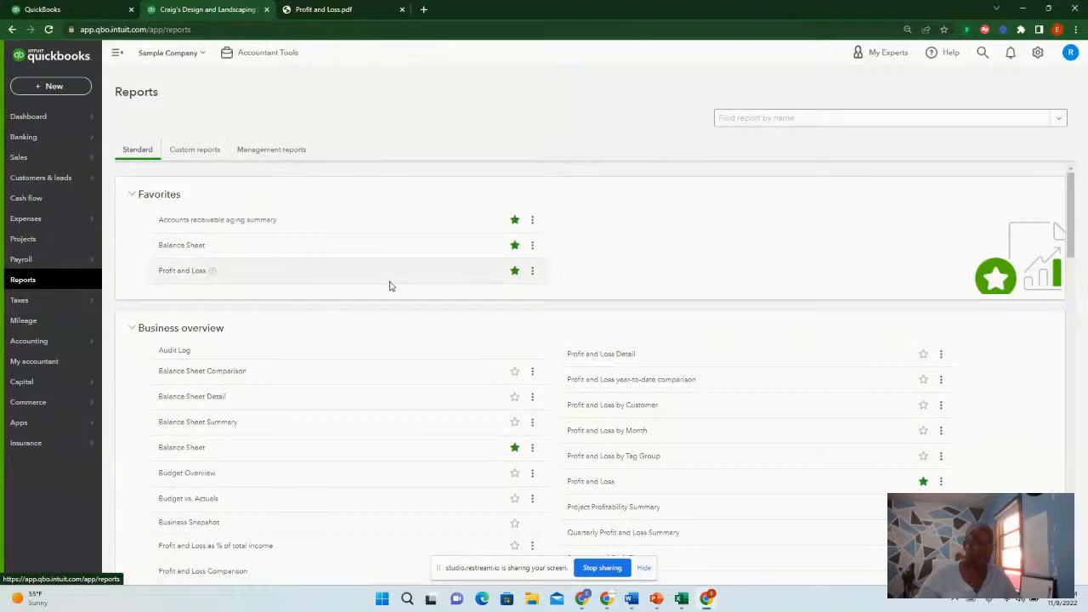
scroll(388, 283, down, 3)
scroll(390, 285, down, 2)
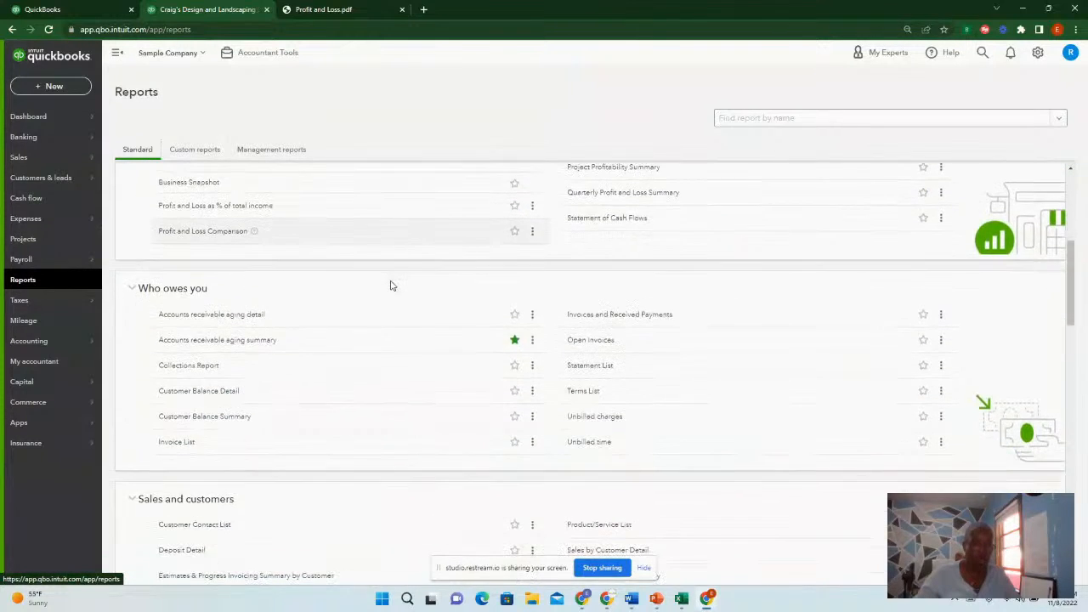
scroll(390, 285, up, 2)
scroll(390, 285, up, 1)
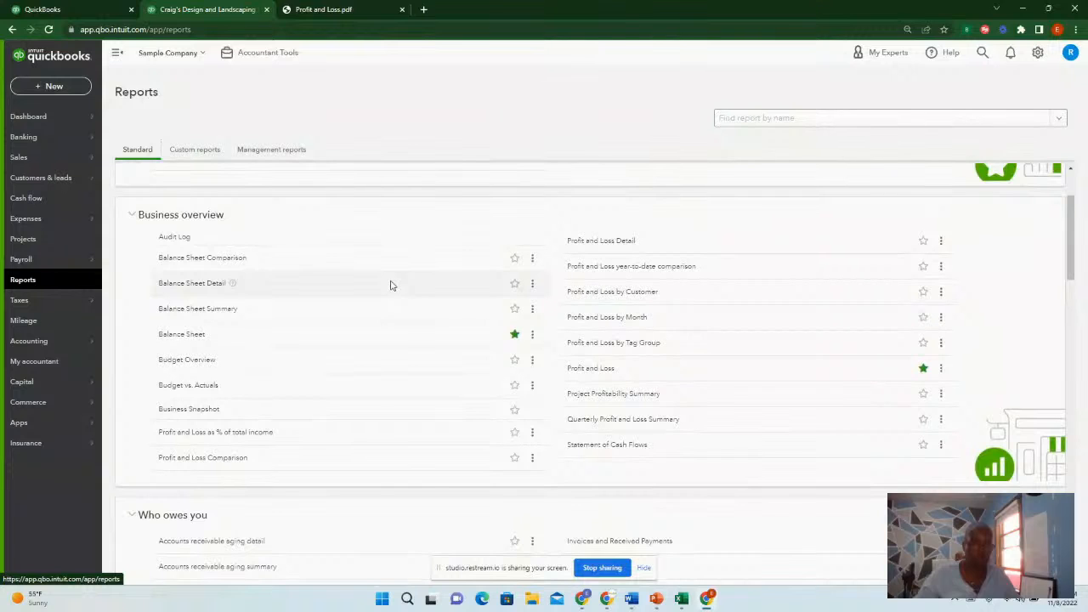